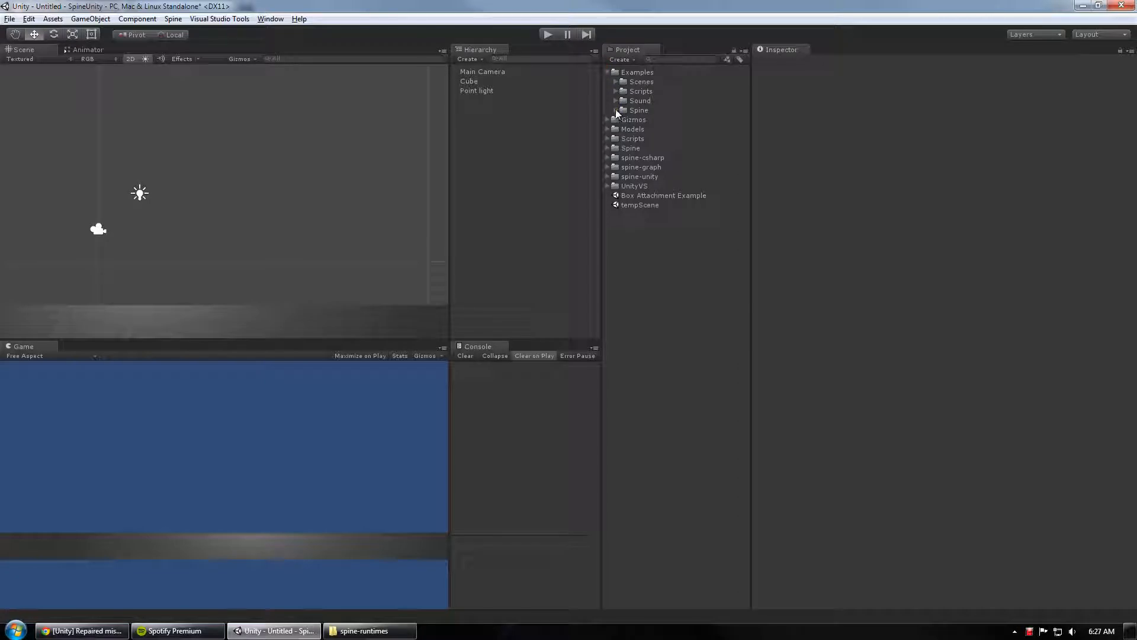
Step: Instantiate the Raggedy Spineboy skeleton data asset from the Examples Spine folder into the scene as a SkeletonAnimation
left_click(616, 110)
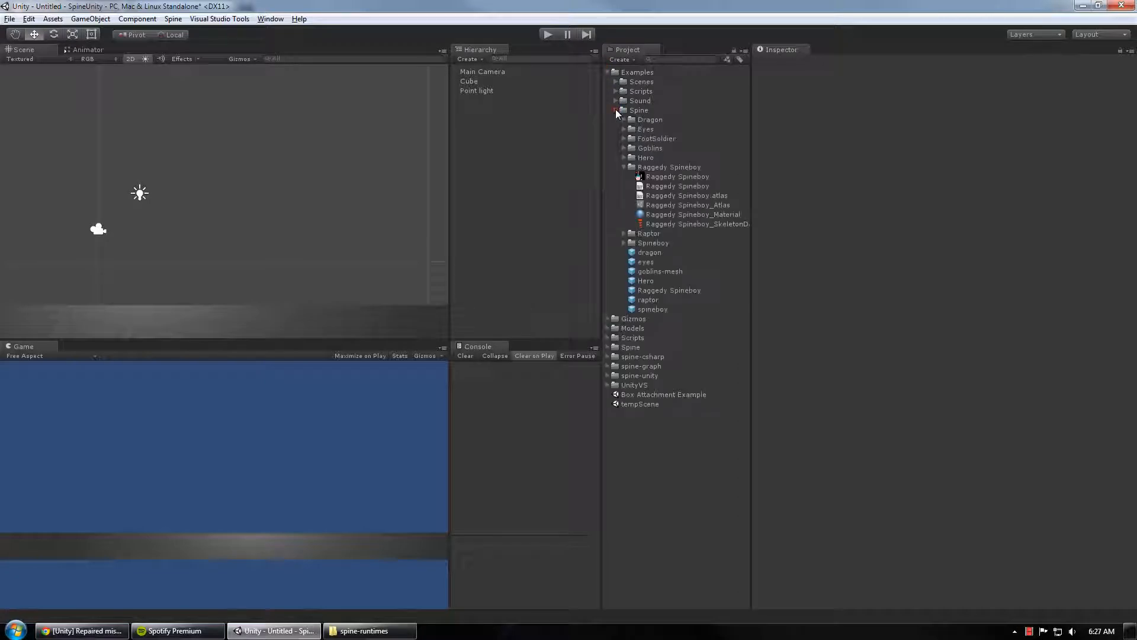
left_click(673, 224)
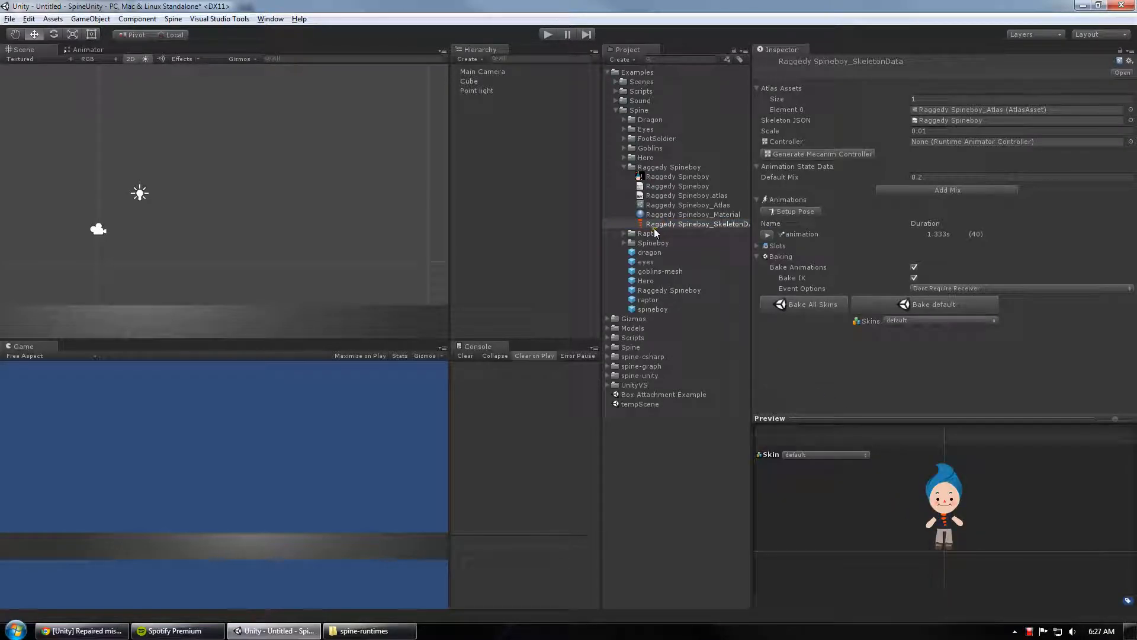
right_click(696, 226)
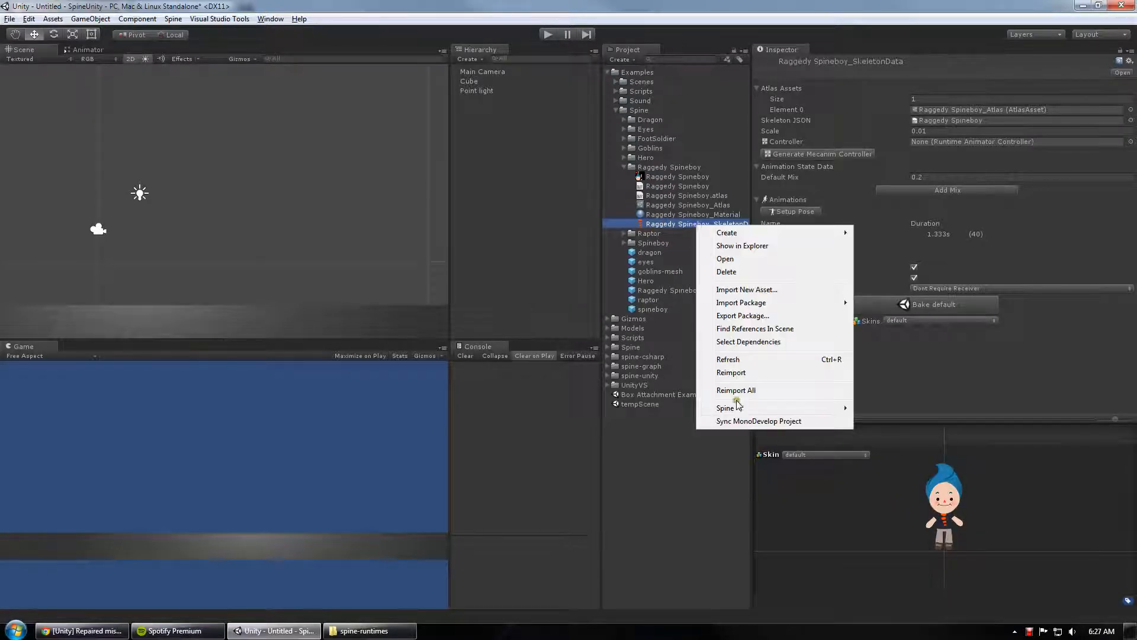
mouse_move(746, 409)
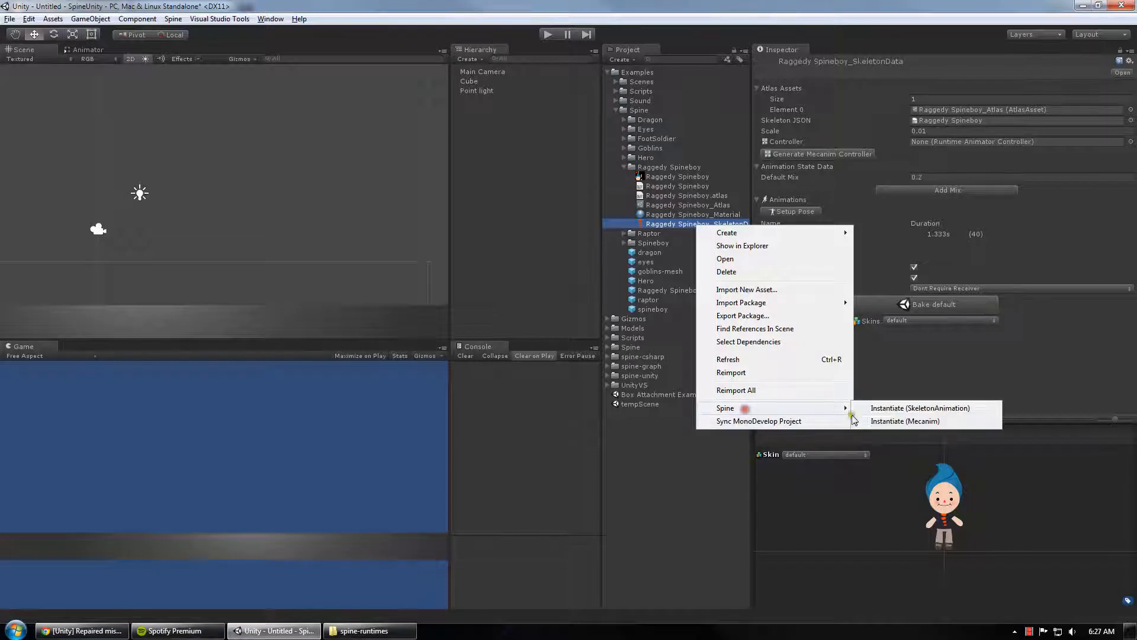
left_click(912, 413)
Step: Move the Raggedy Spineboy object down onto the floor, to about X -0.13, Y -1.24
left_click(511, 100)
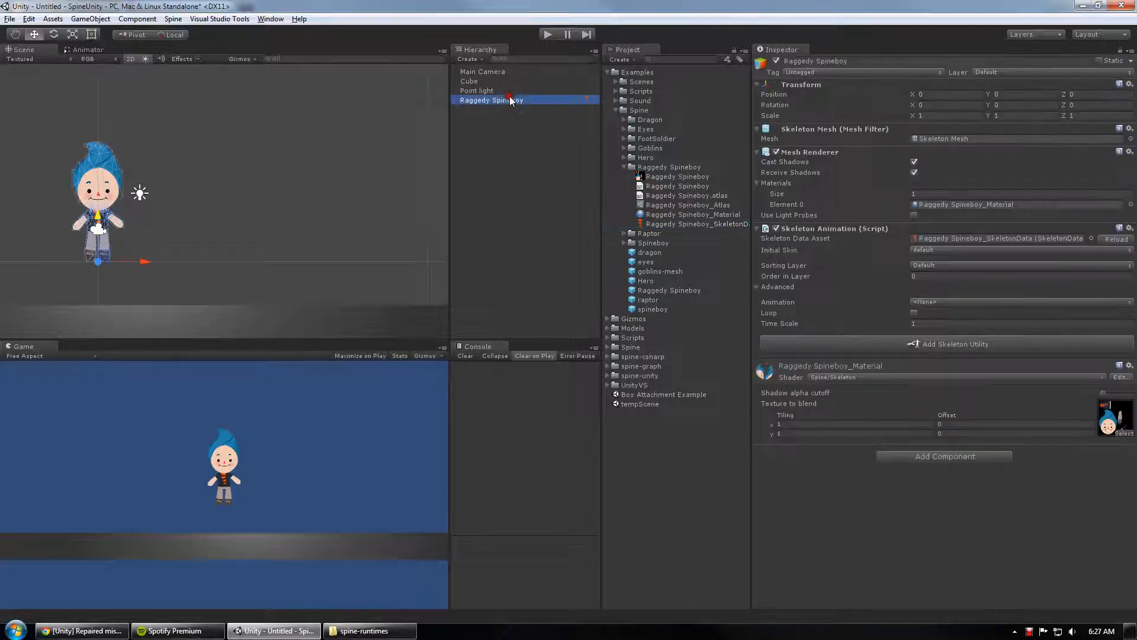
middle_click_drag(152, 251, 364, 214)
scroll(234, 254, "up", 10)
scroll(333, 231, "down", 5)
left_click_drag(291, 241, 286, 295)
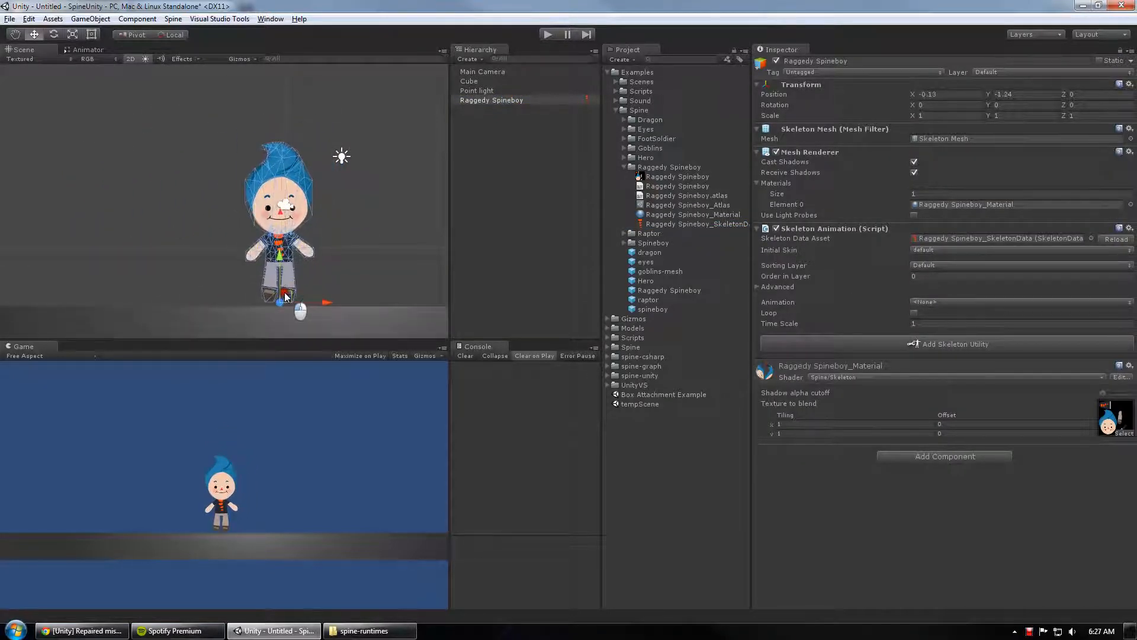
Step: Set Raggedy Spineboy's Skeleton Animation to play "animation" and enable Loop
left_click(966, 303)
left_click(950, 329)
left_click(914, 313)
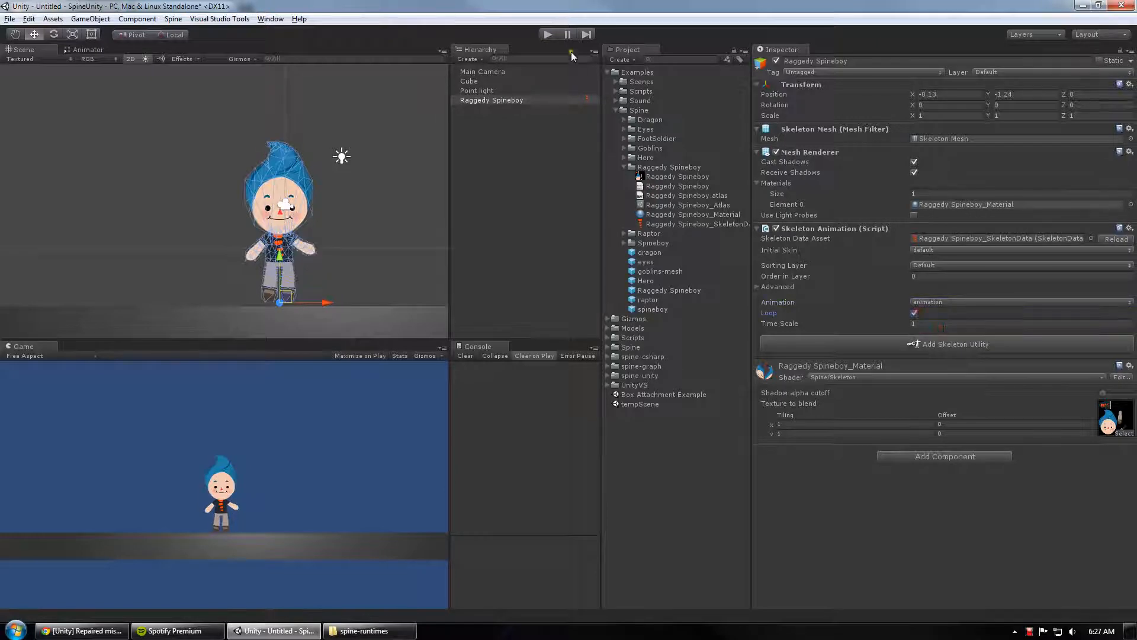
Step: Run the scene to check the character's looping animation up close, and stop playback
left_click(542, 34)
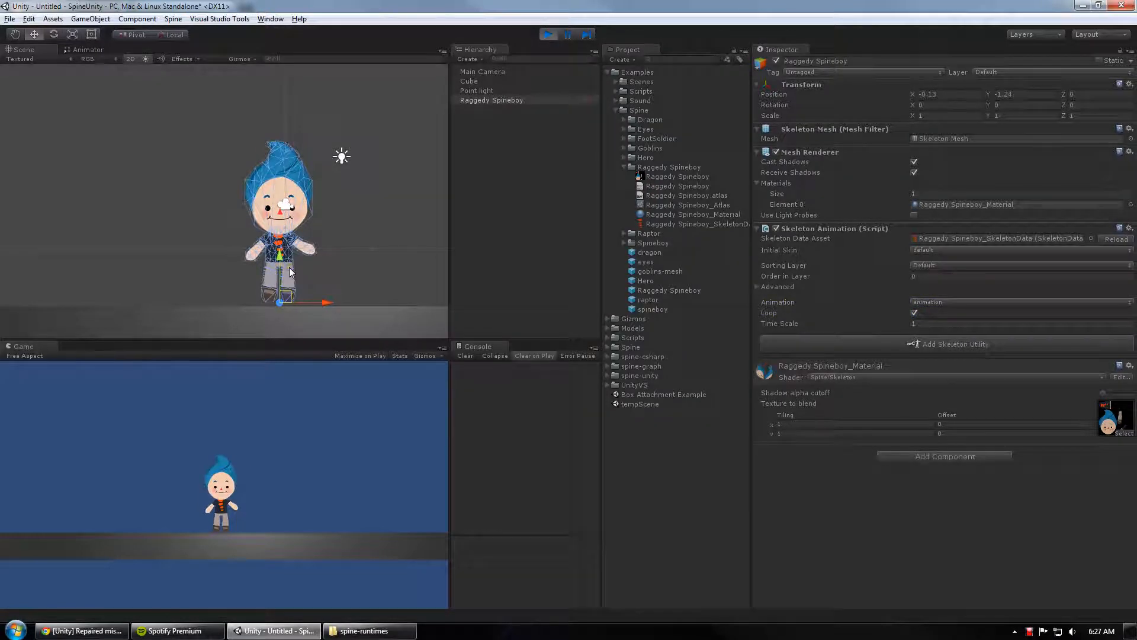
scroll(309, 233, "up", 3)
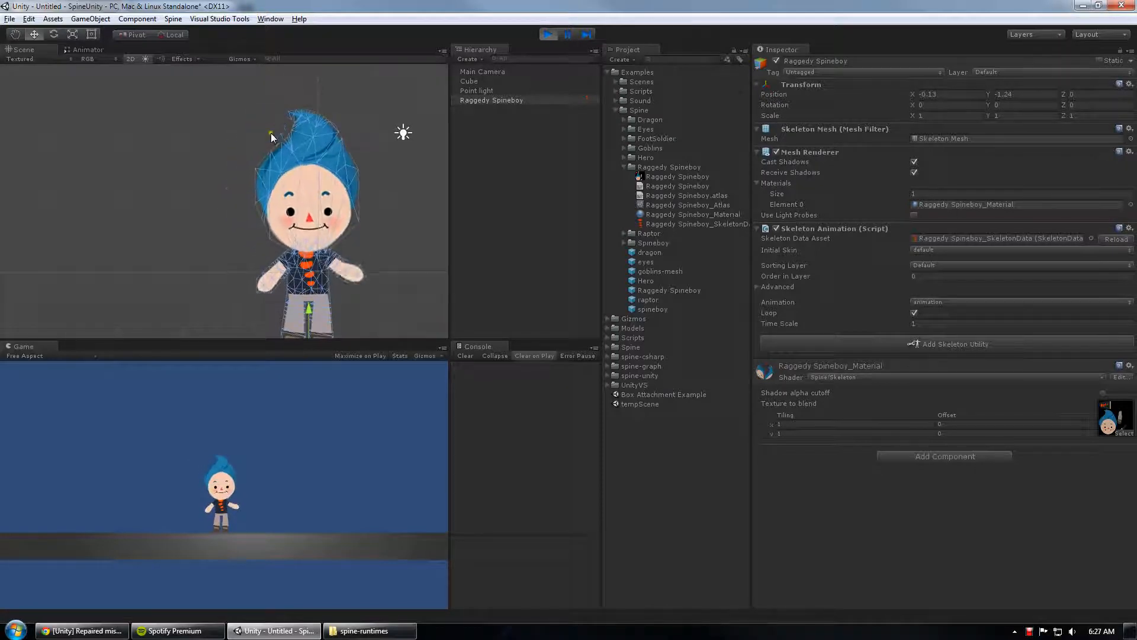
scroll(307, 209, "down", 4)
middle_click_drag(307, 208, 281, 277)
left_click(550, 34)
scroll(279, 277, "up", 5)
scroll(277, 276, "up", 2)
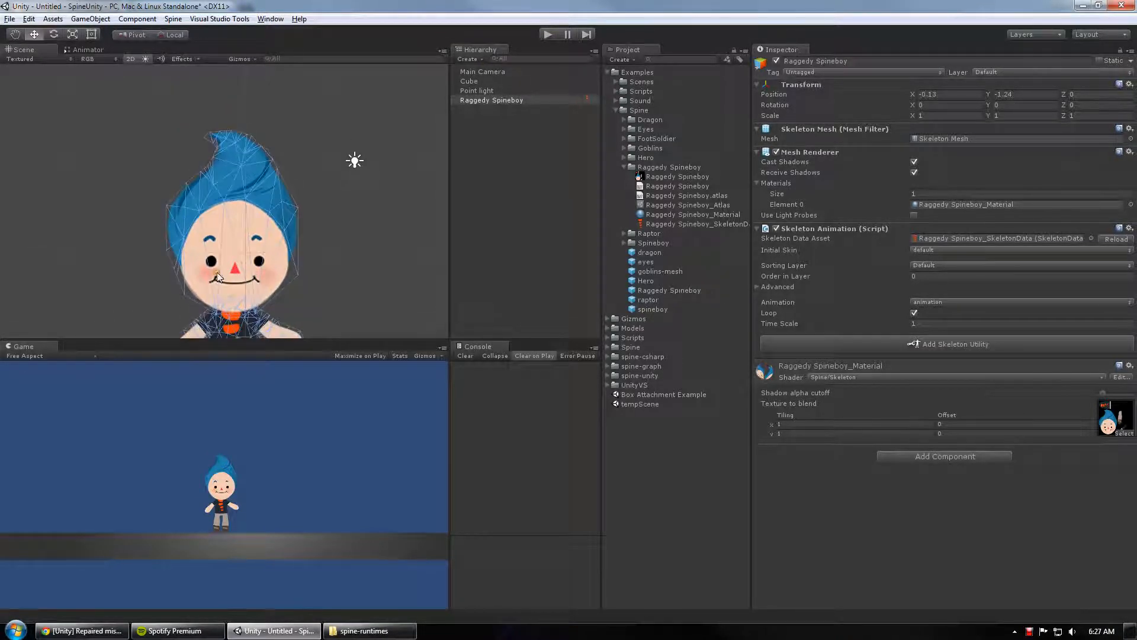
scroll(308, 264, "down", 4)
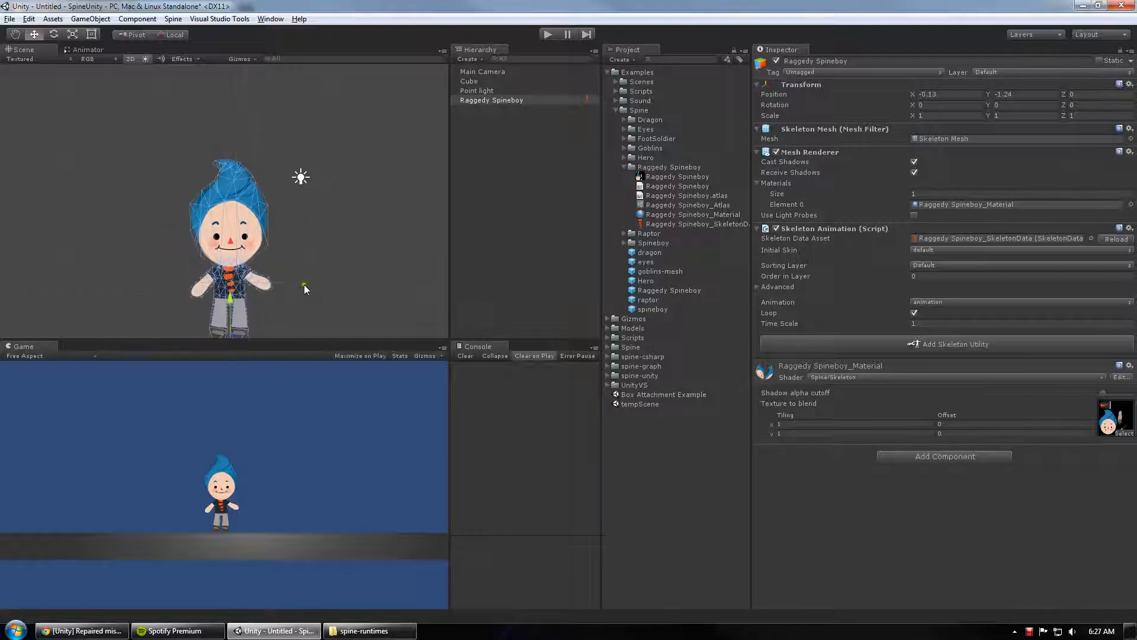
Step: Add a Skeleton Ragdoll 2D component to the Raggedy Spineboy object
left_click(549, 209)
left_click(491, 102)
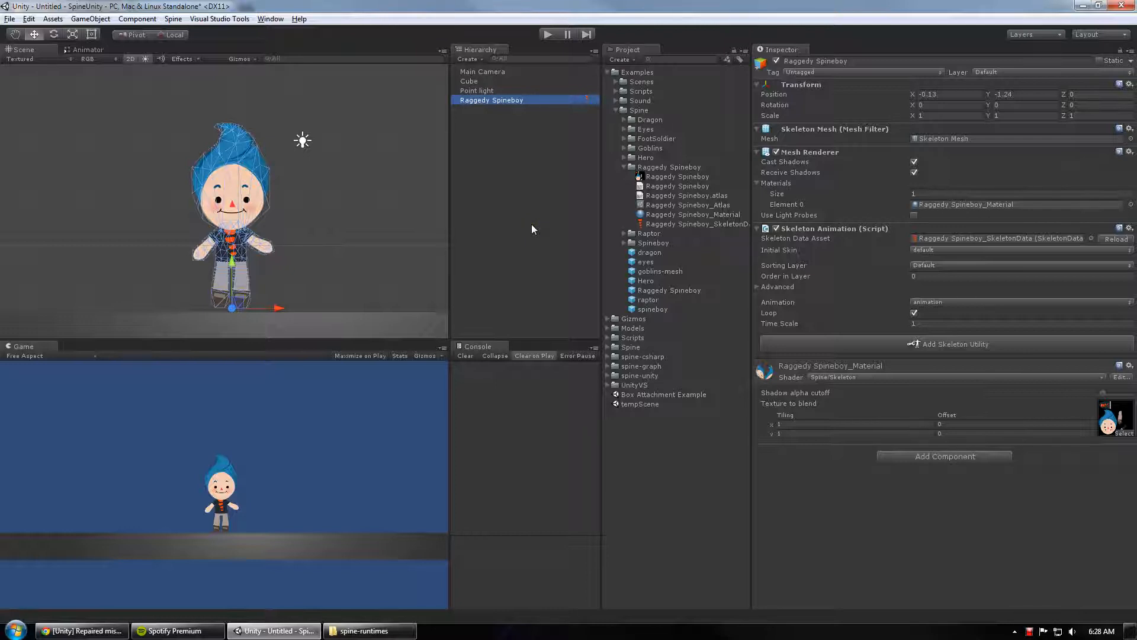
left_click(935, 456)
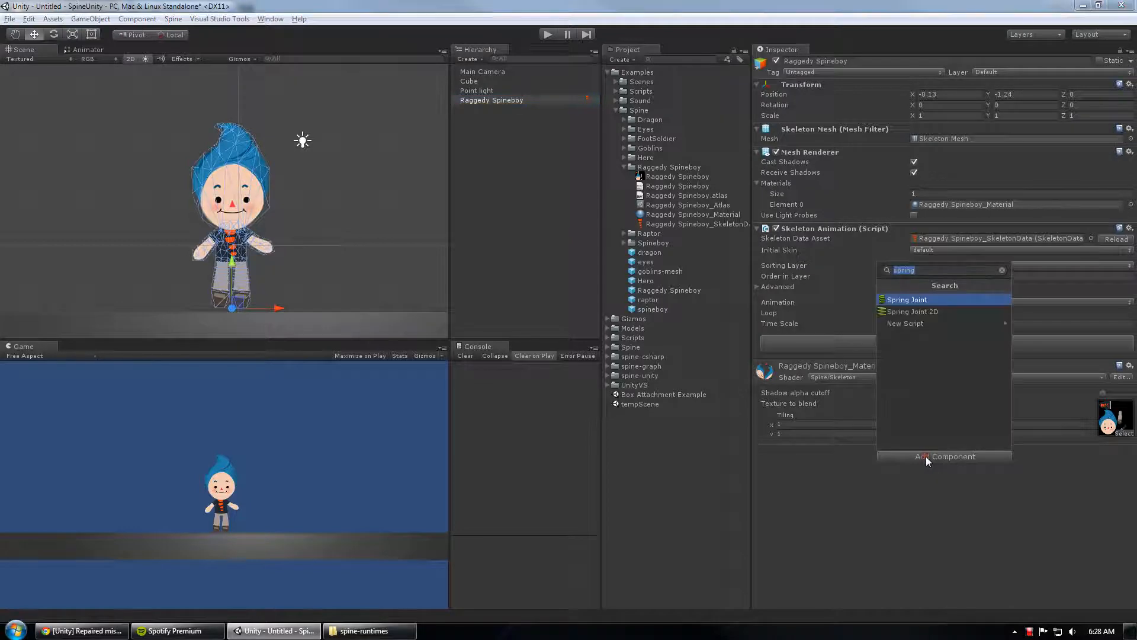
type("skele")
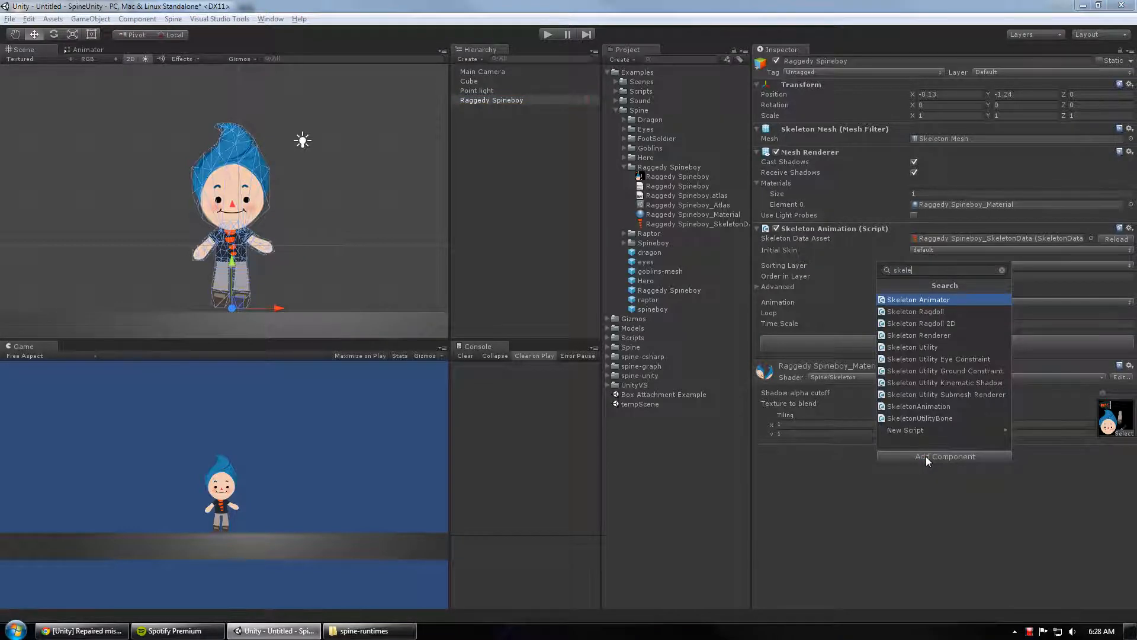
key("ctrl+a")
type("ragdoll")
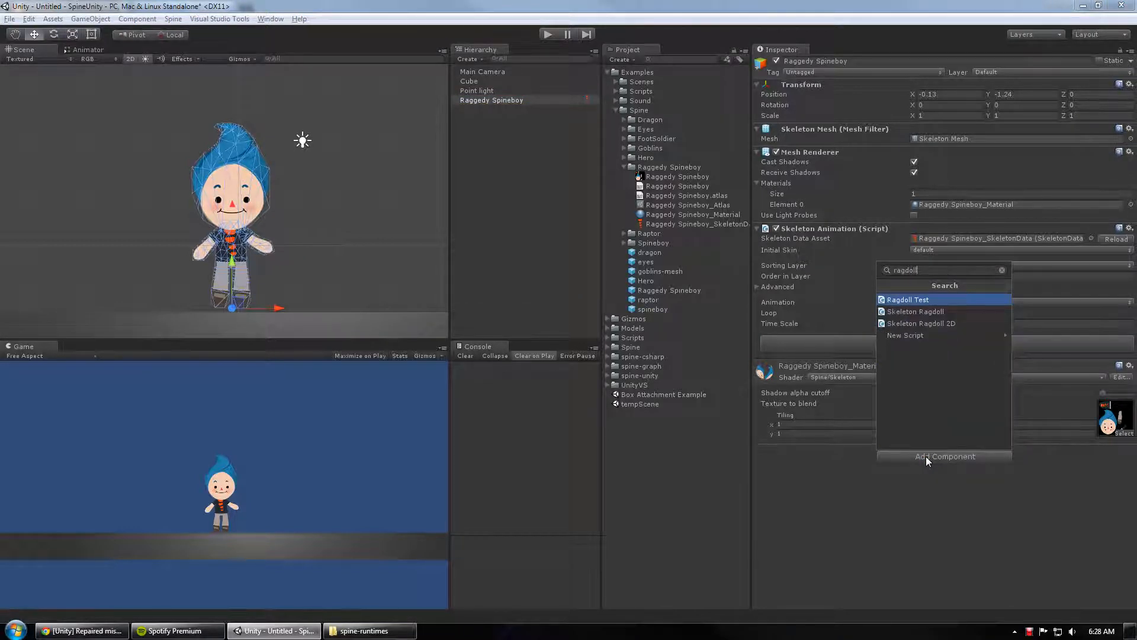
key("Down")
key("Down")
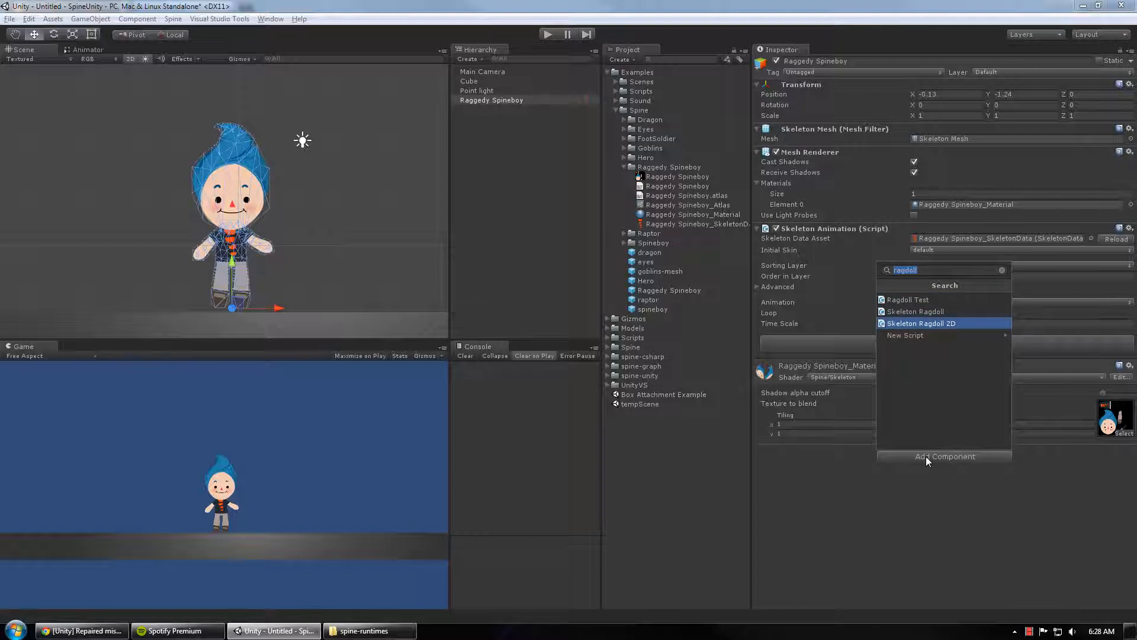
key("Return")
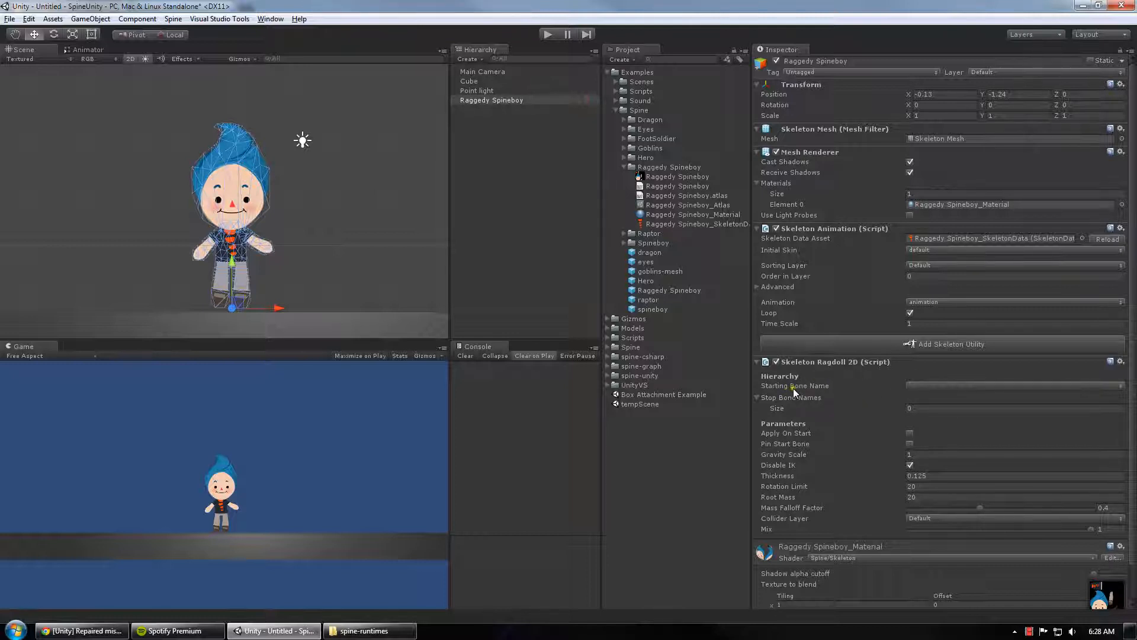
Step: Set the ragdoll's Starting Bone Name to hip and enable Apply On Start
left_click(936, 386)
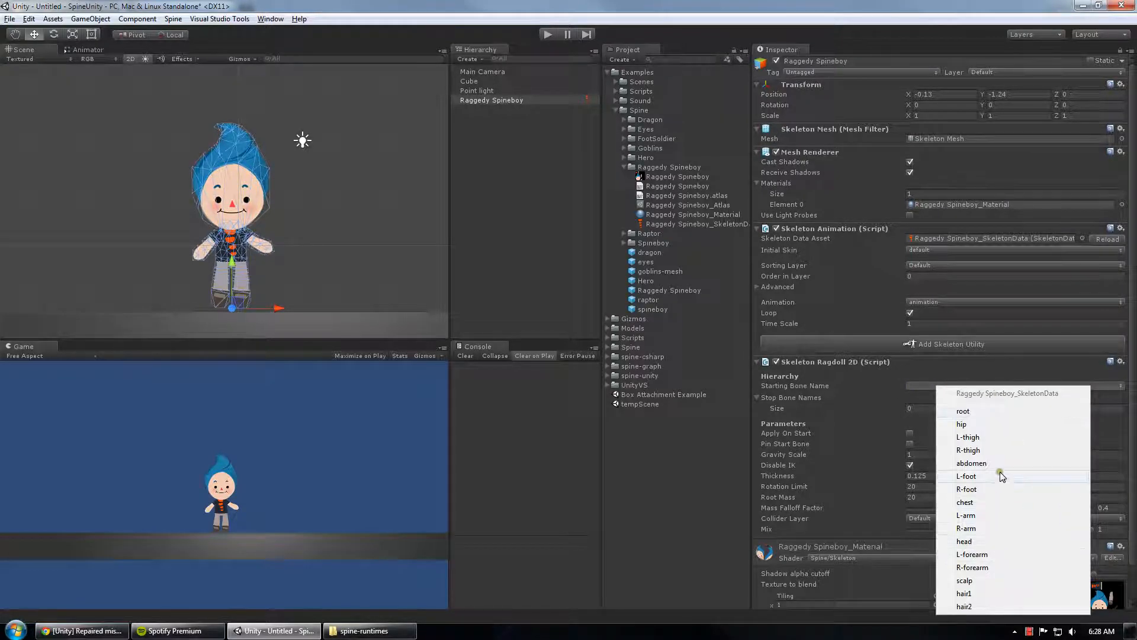
left_click(973, 426)
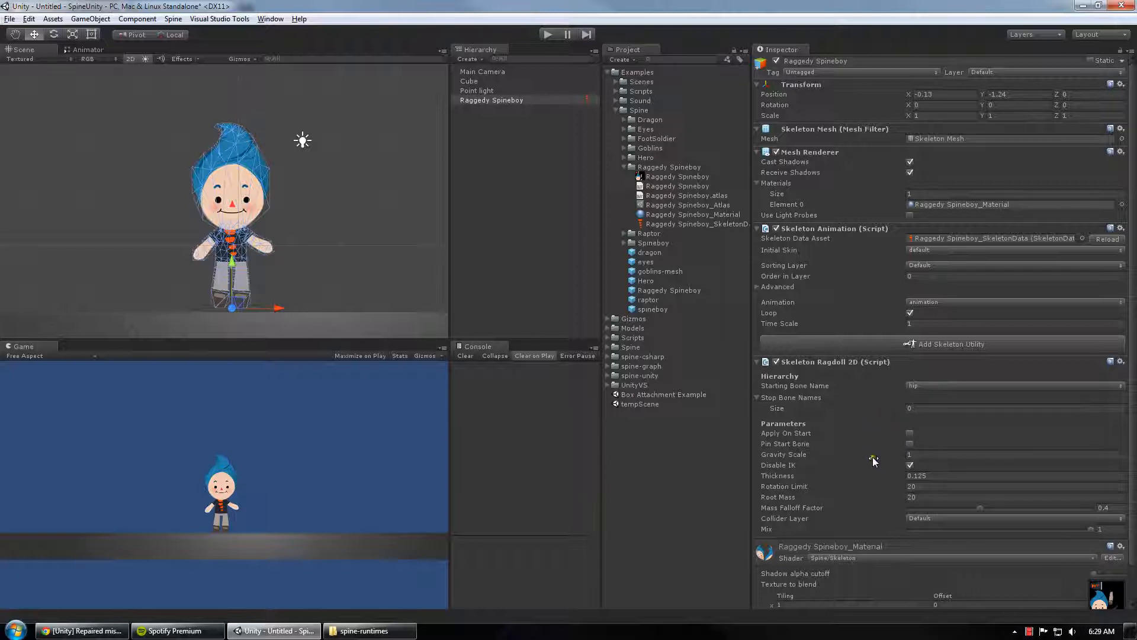
left_click(912, 432)
Step: Run the scene to test the ragdoll, expand Raggedy Spineboy's generated bone objects, and stop playback
scroll(362, 196, "down", 2)
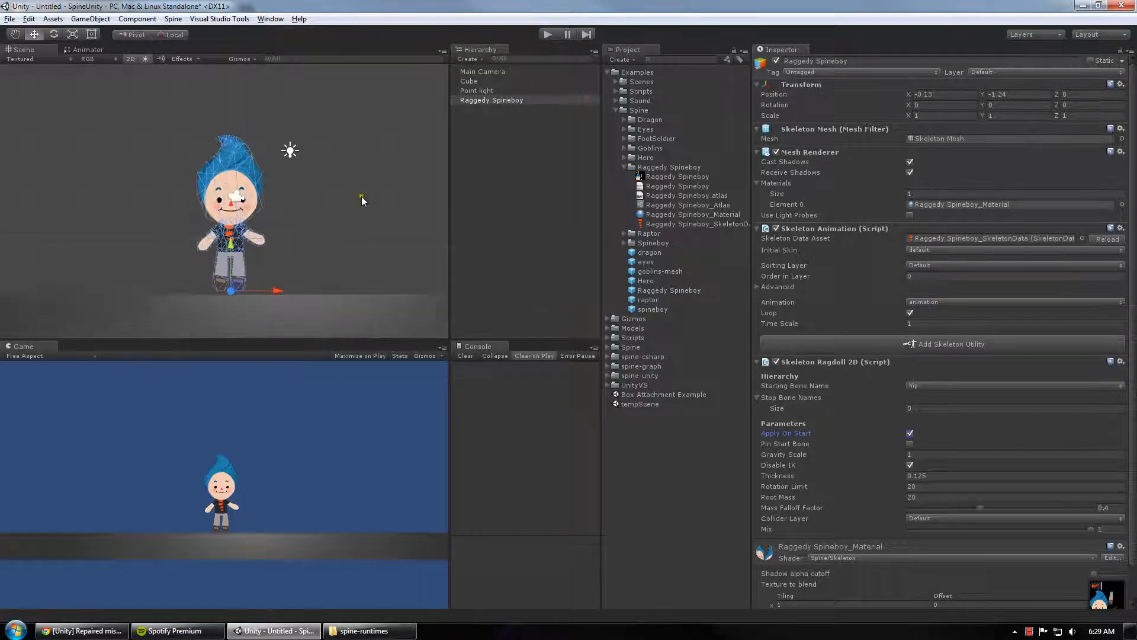
left_click(317, 302)
left_click(527, 203)
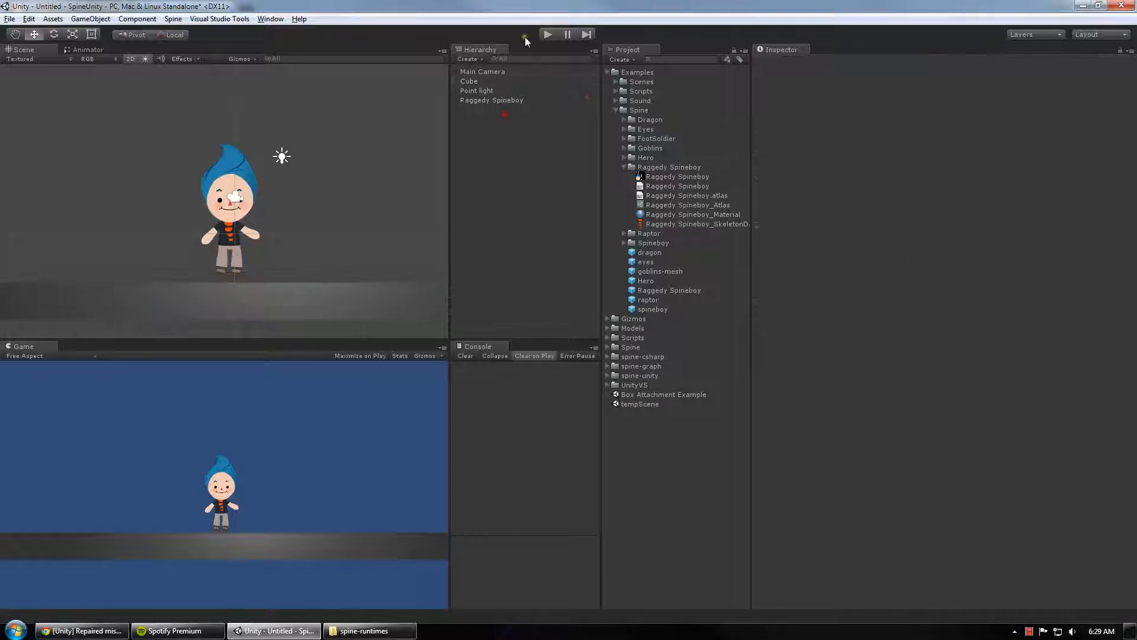
left_click(548, 34)
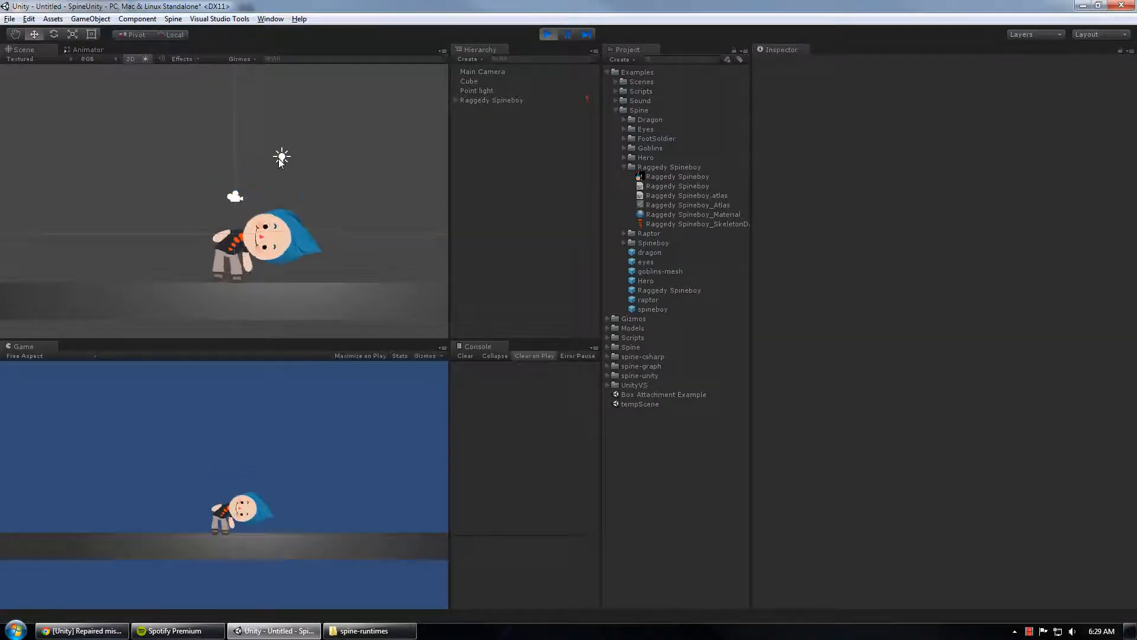
scroll(267, 240, "up", 2)
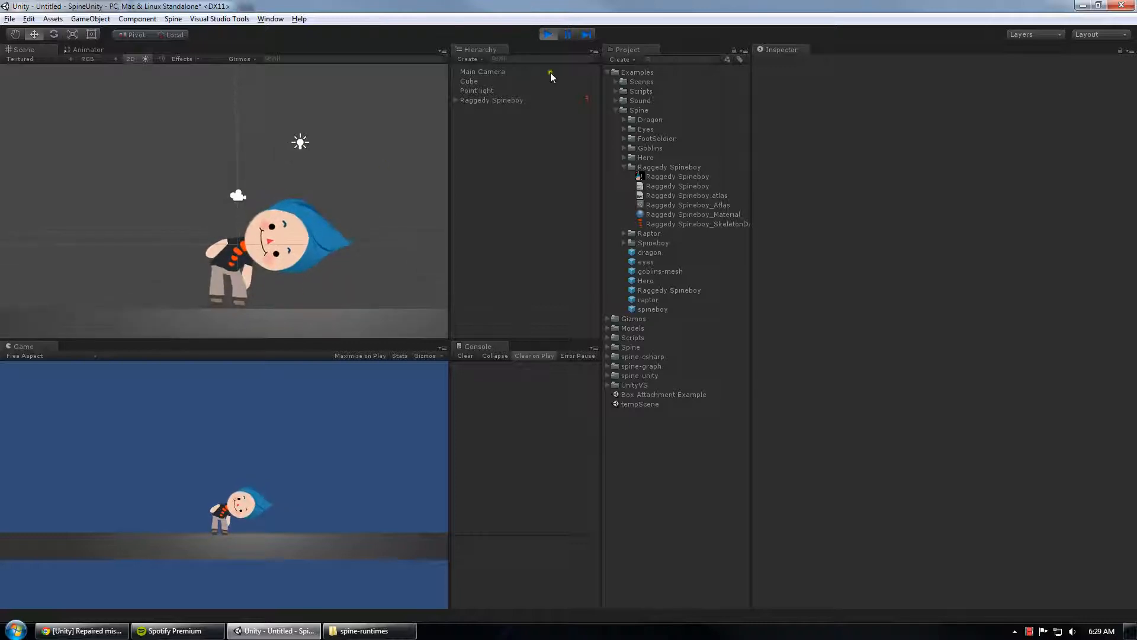
left_click(481, 101)
key("e")
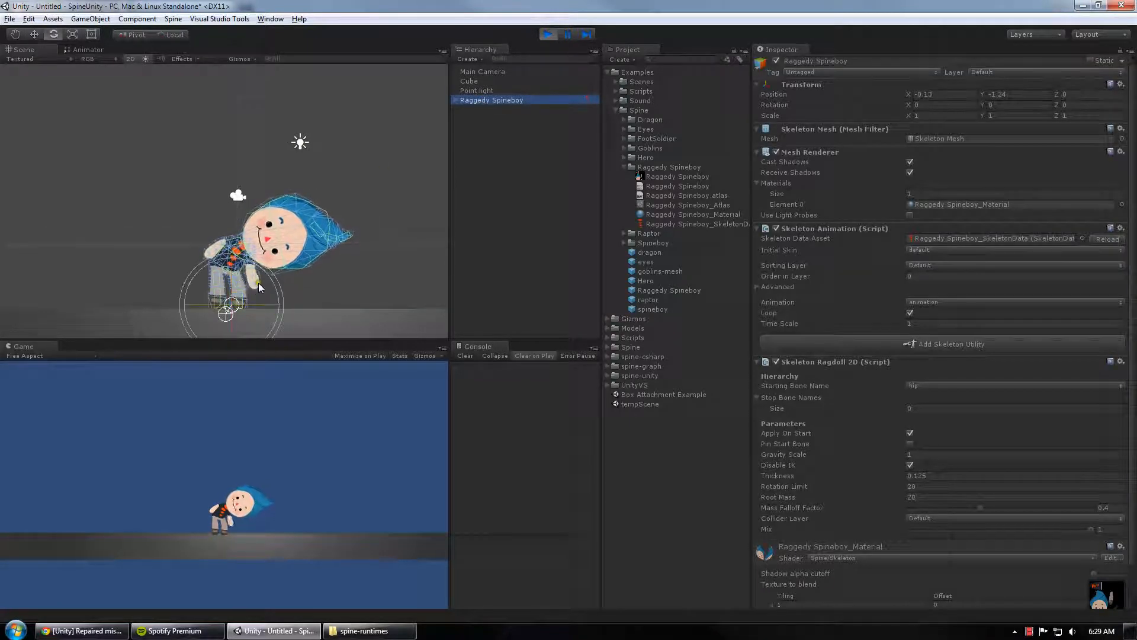
left_click(455, 100)
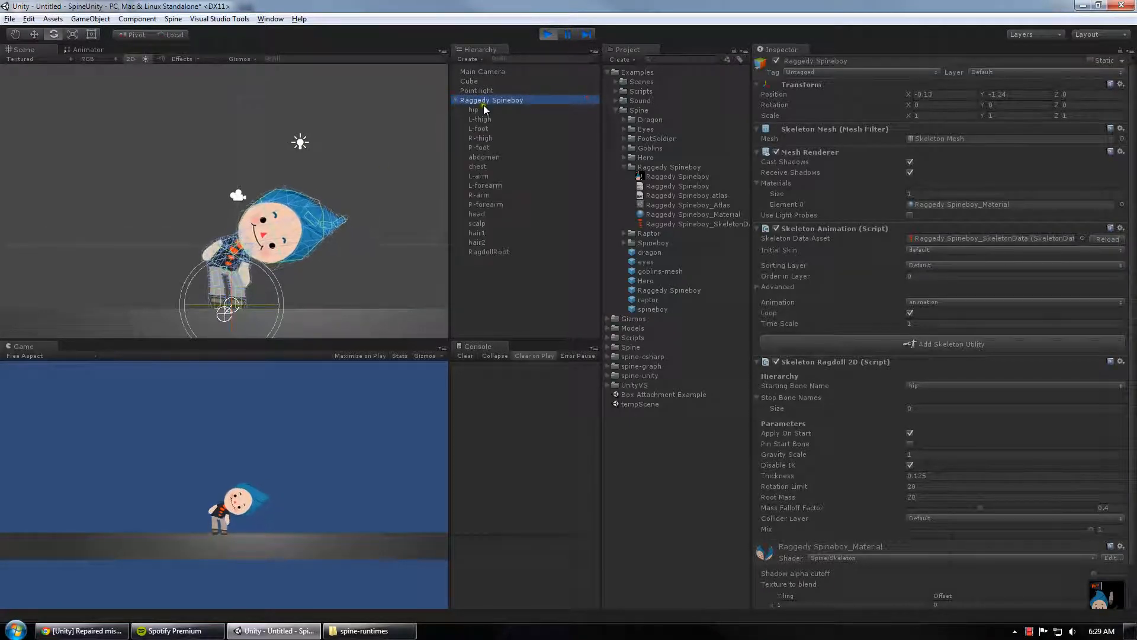
left_click(484, 295)
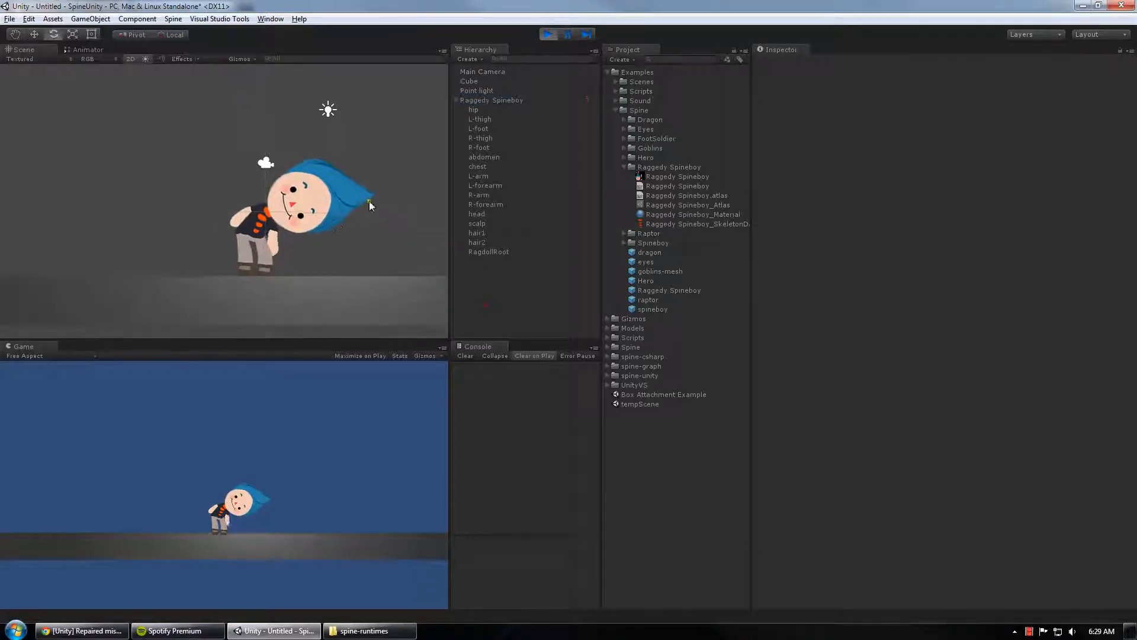
left_click(548, 33)
Step: Set Raggedy Spineboy's ragdoll Gravity Scale to 2.51 and run the scene to watch the character fall
left_click(484, 101)
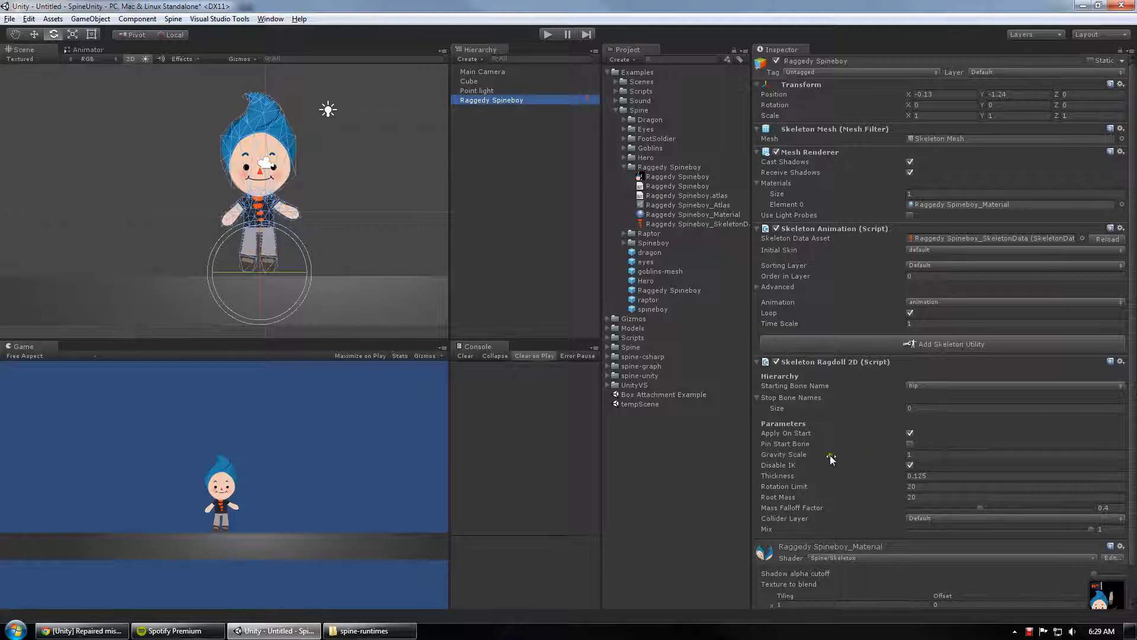
left_click_drag(833, 453, 866, 458)
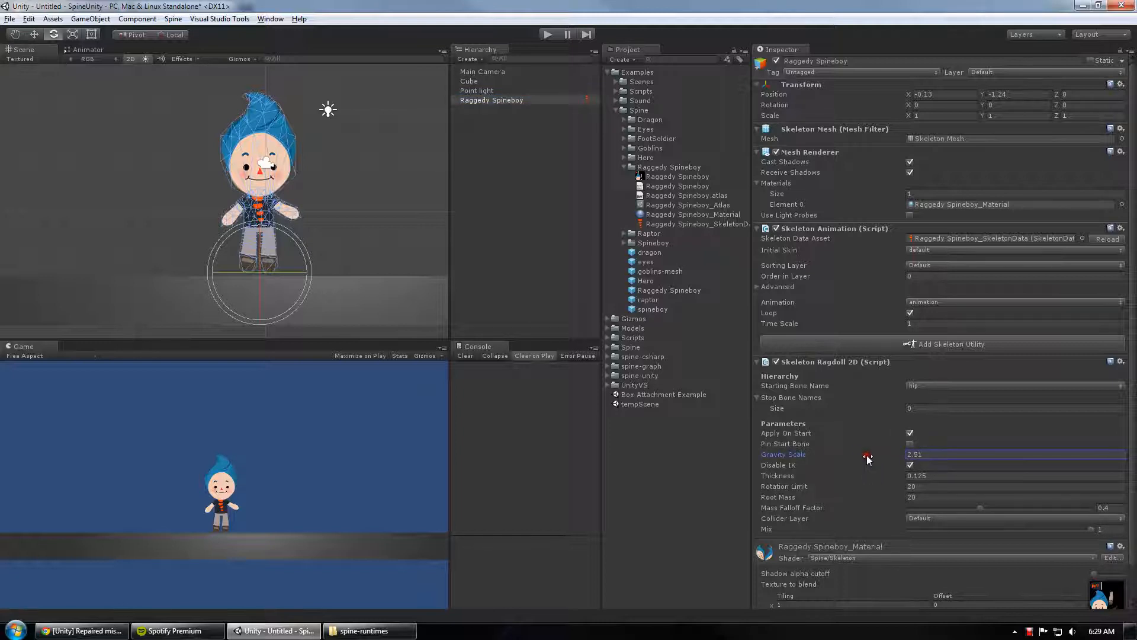
left_click(548, 34)
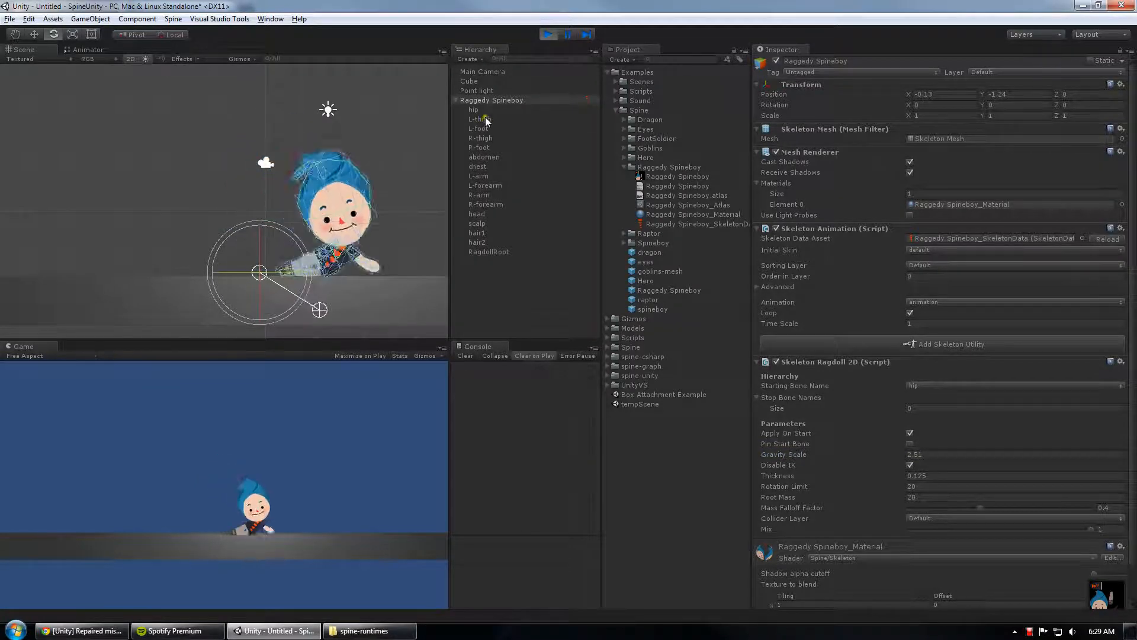
middle_click_drag(402, 218, 323, 208)
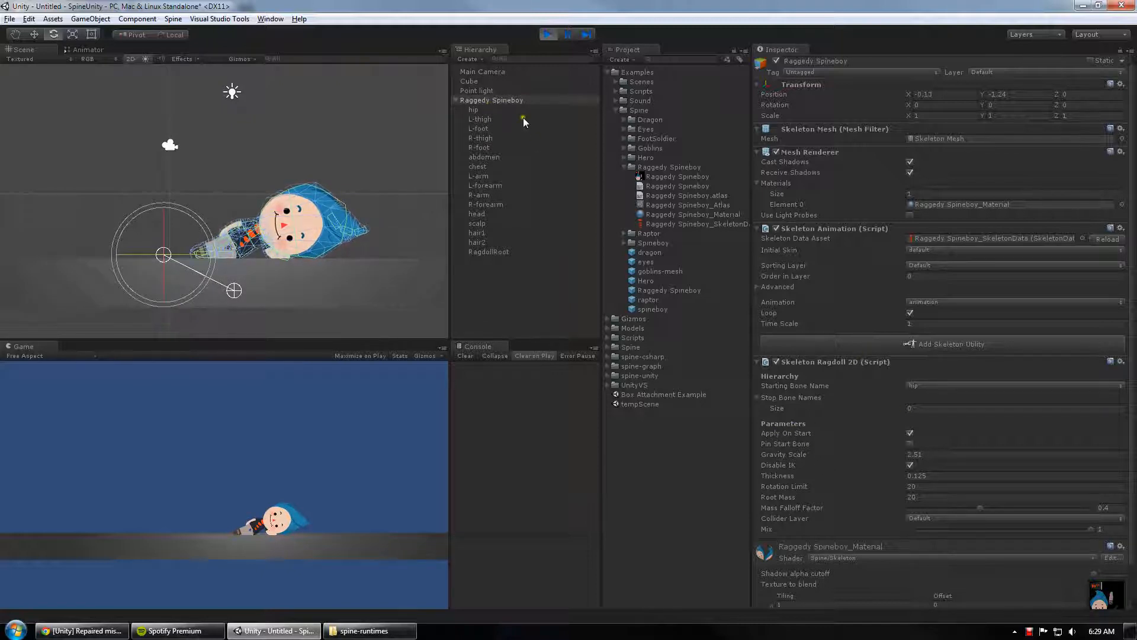
Step: Examine the colliders, rigidbodies and hinge joints on the hip, R-thigh, abdomen, L-arm, L-forearm and head bones
left_click(478, 100)
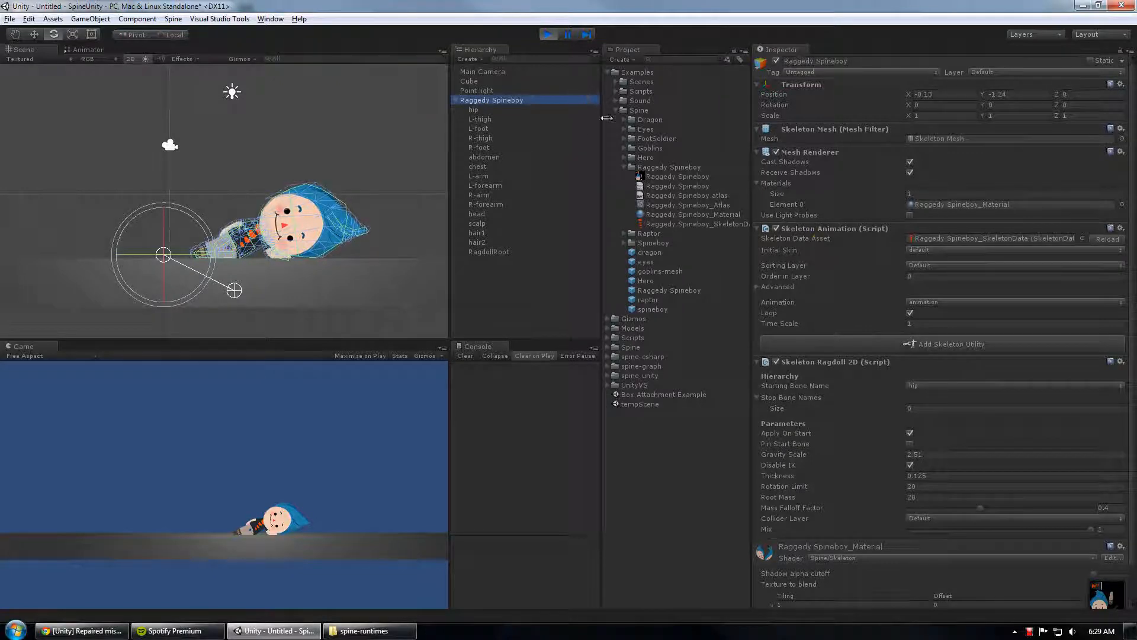
left_click(481, 108)
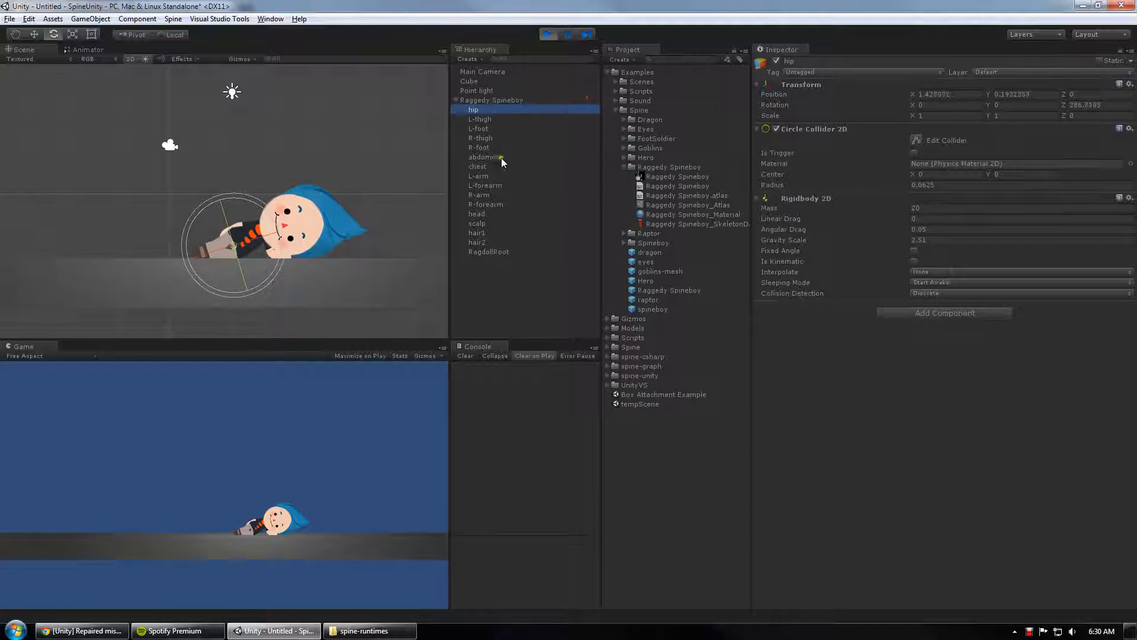
left_click(490, 137)
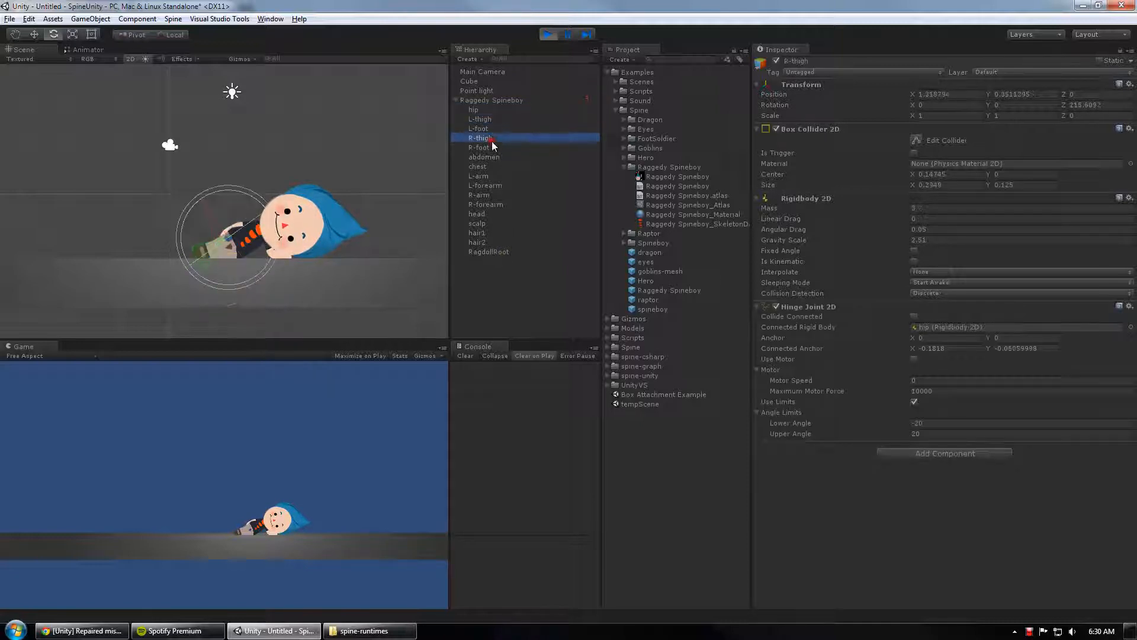
left_click(493, 160)
left_click(493, 178)
left_click(494, 185)
left_click(497, 215)
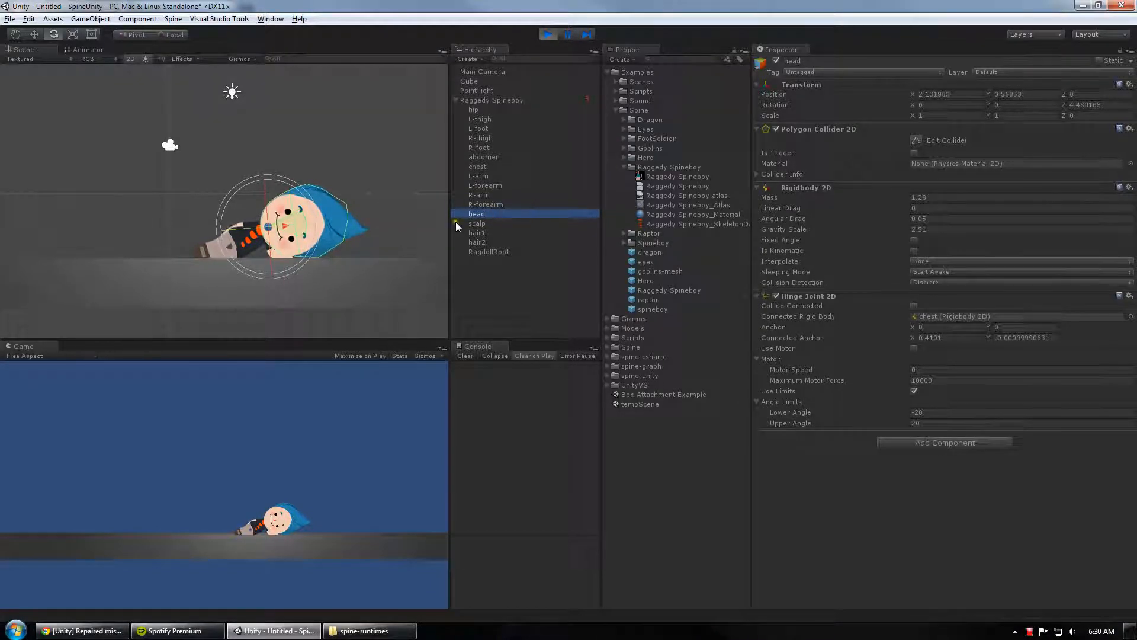
left_click(514, 101)
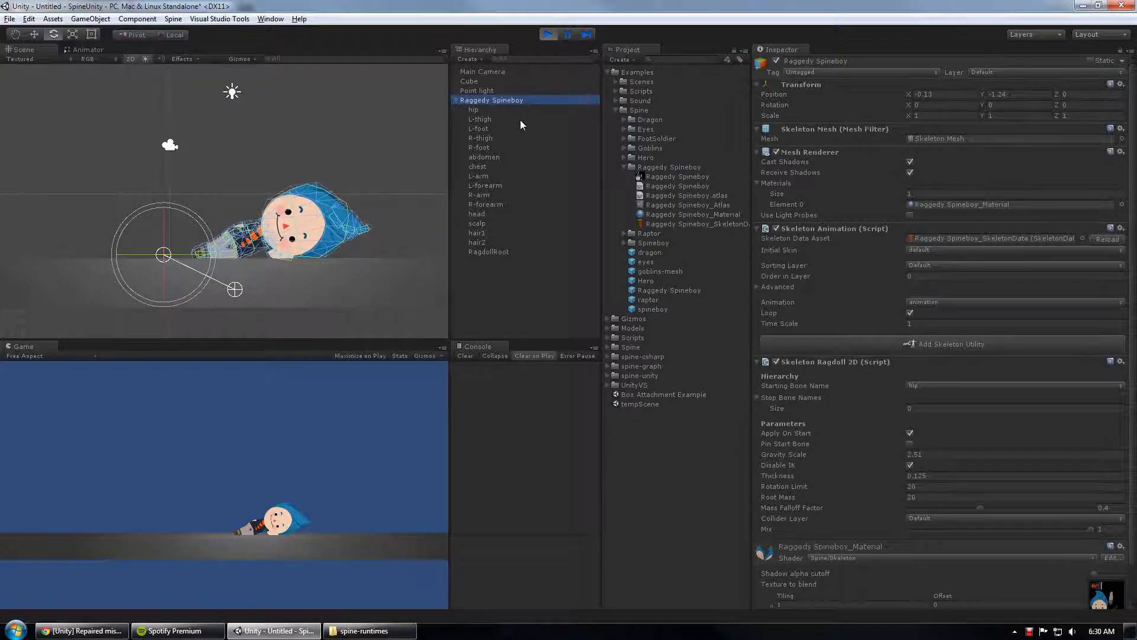
Step: Check the R-thigh bone's physics components, return to Raggedy Spineboy's ragdoll settings, and stop playback
left_click(494, 135)
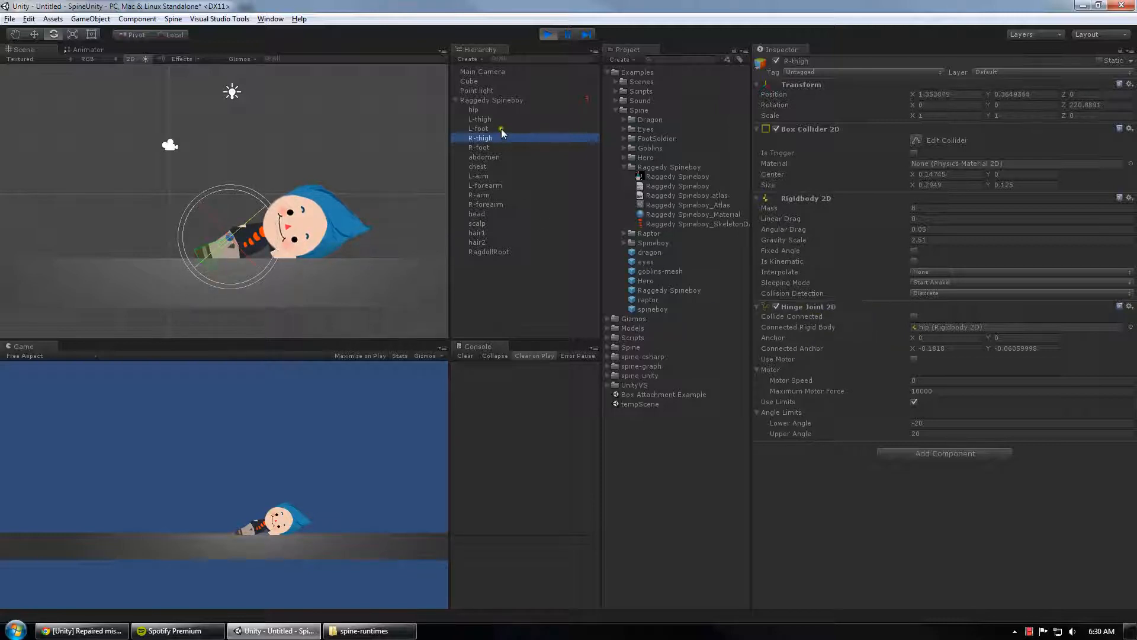
left_click(498, 100)
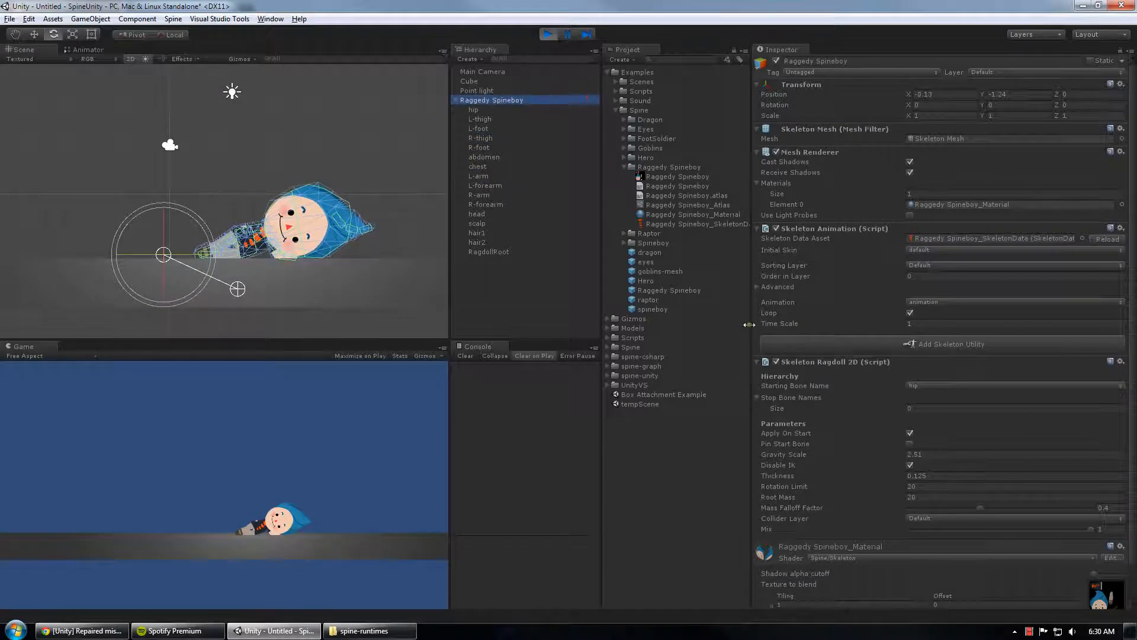
scroll(875, 325, "down", 3)
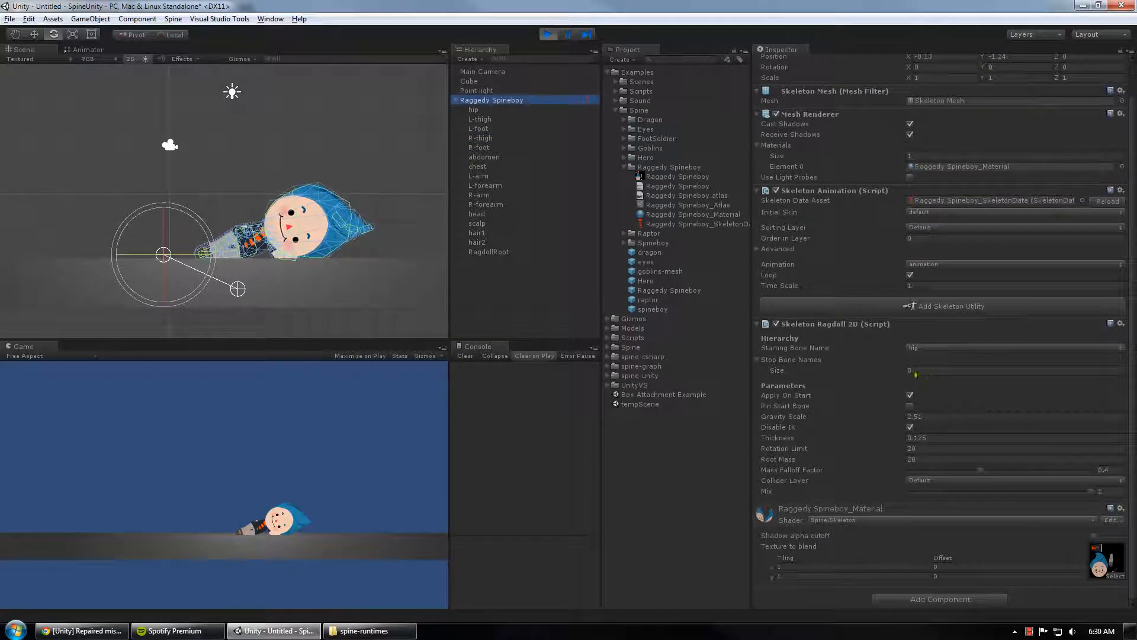
left_click(547, 34)
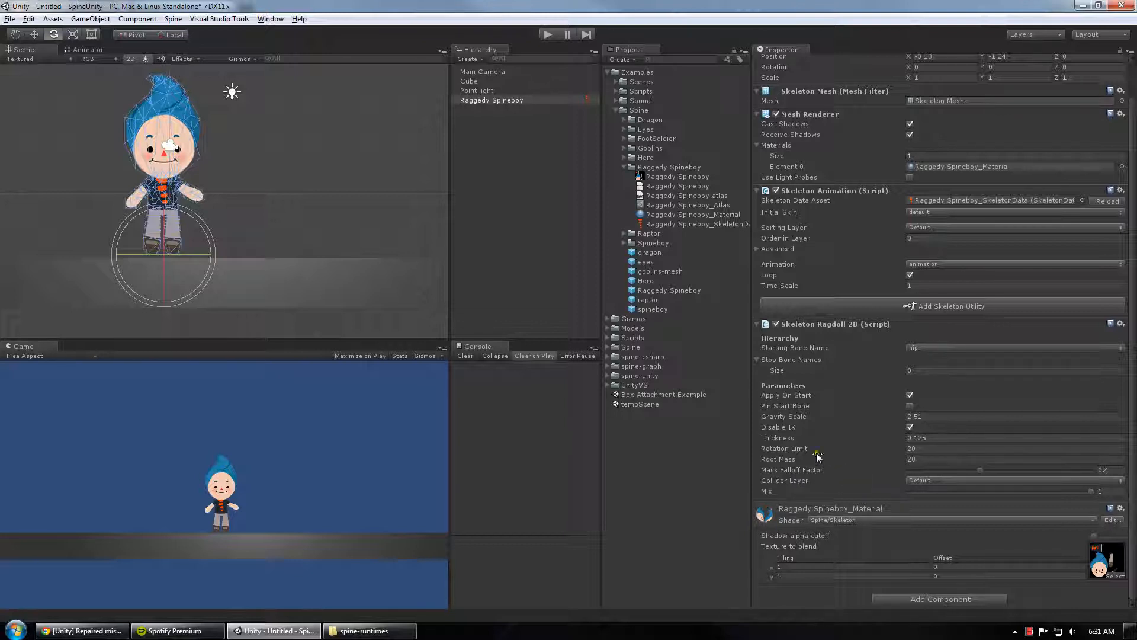
Step: Examine the ragdoll's Thickness, Rotation Limit, Root Mass, Mass Falloff Factor and Collider Layer parameters on Raggedy Spineboy
mouse_move(787, 437)
middle_click_drag(270, 144, 362, 170)
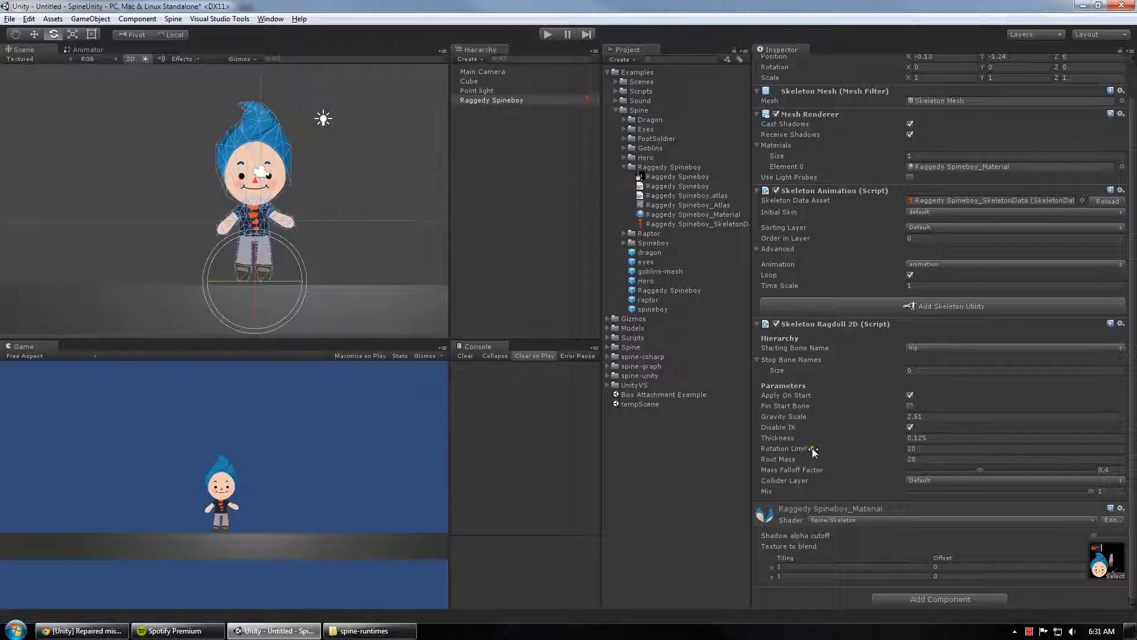
left_click(803, 450)
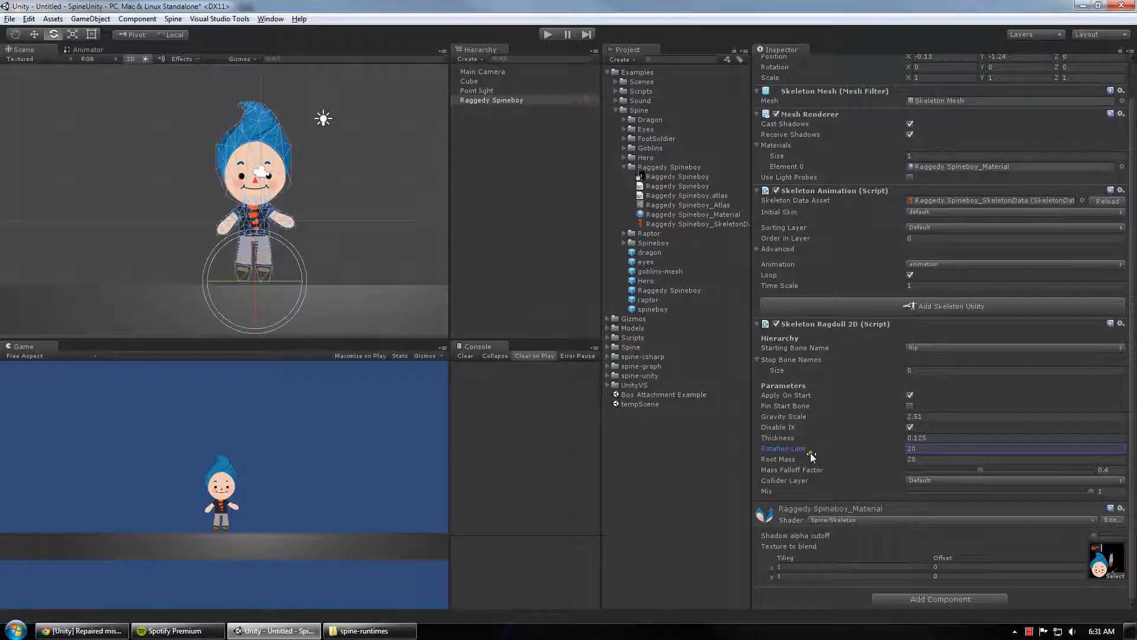
key("Tab")
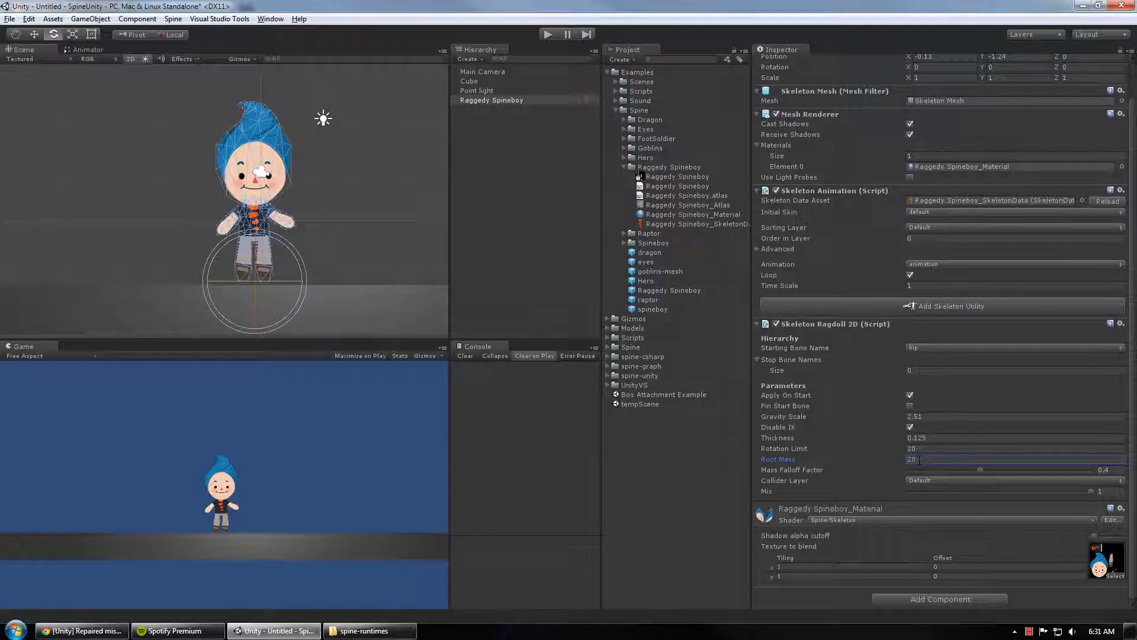
left_click(834, 472)
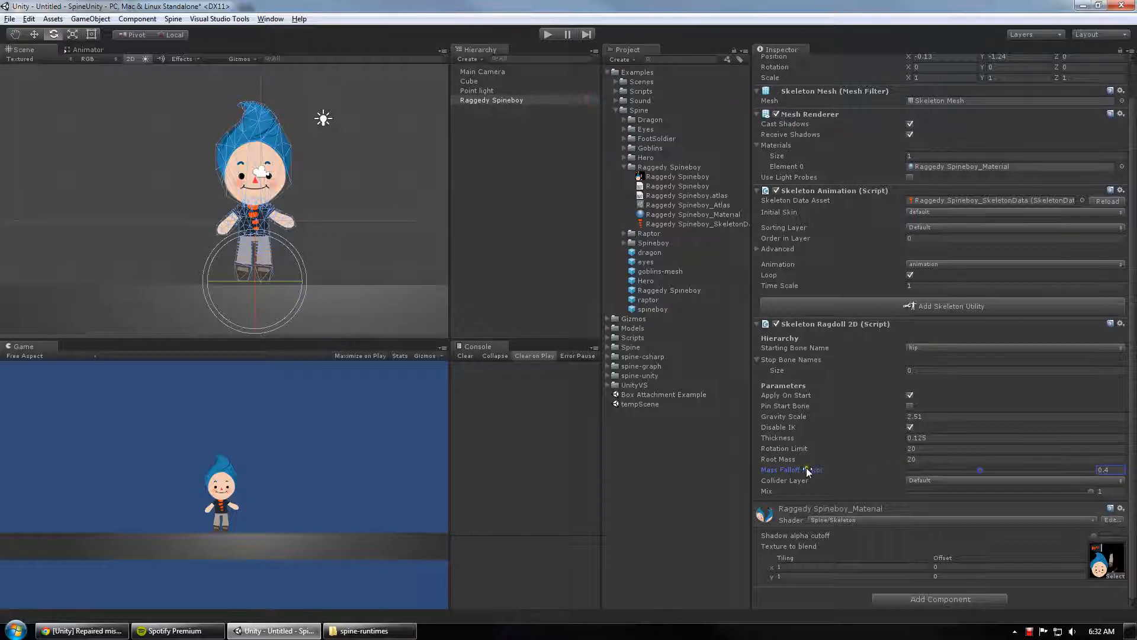
mouse_move(792, 474)
scroll(202, 237, "up", 2)
scroll(202, 232, "up", 3)
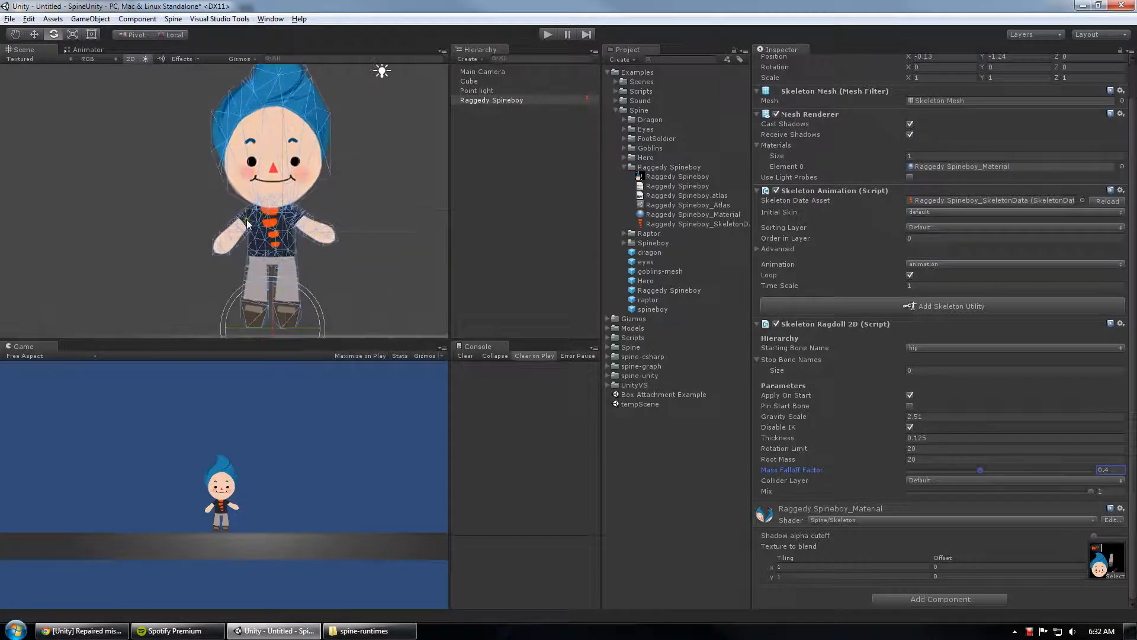
scroll(254, 223, "down", 4)
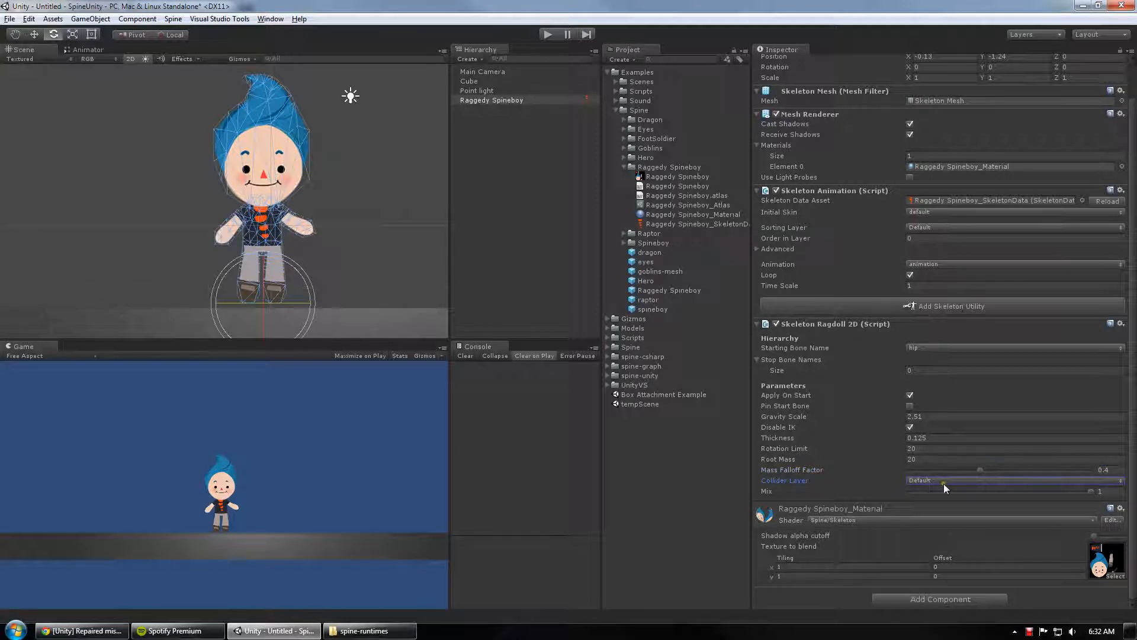
left_click(929, 481)
left_click(830, 481)
Step: Run the scene, set the fallen ragdoll's Mix to 0 to compare the animation with its colliders, and stop playback
left_click(546, 34)
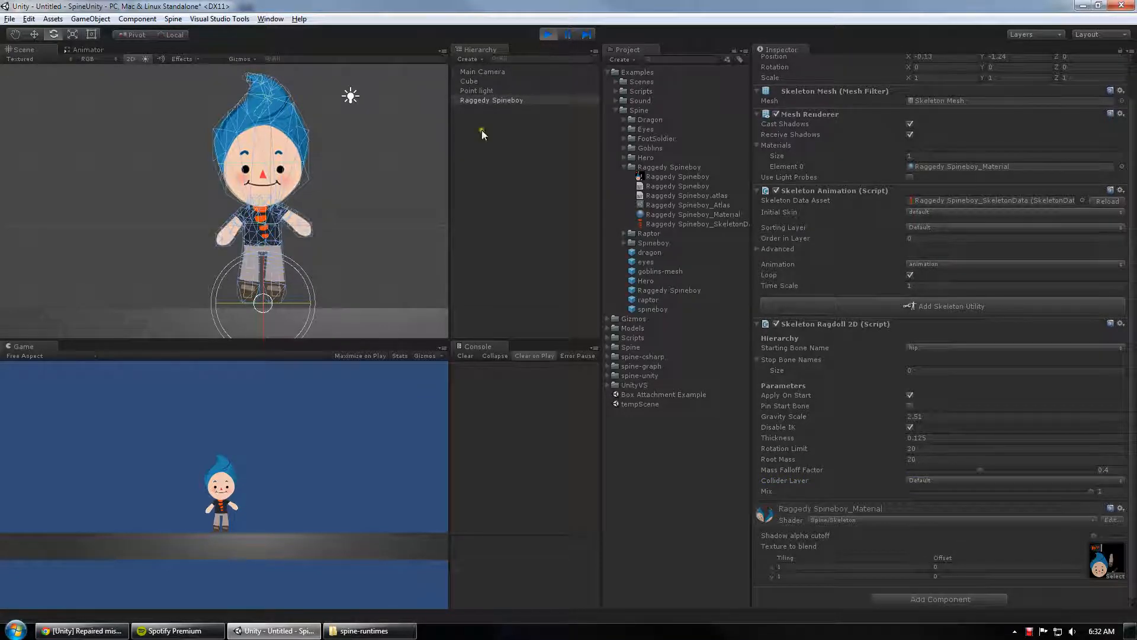
middle_click_drag(376, 234, 321, 212)
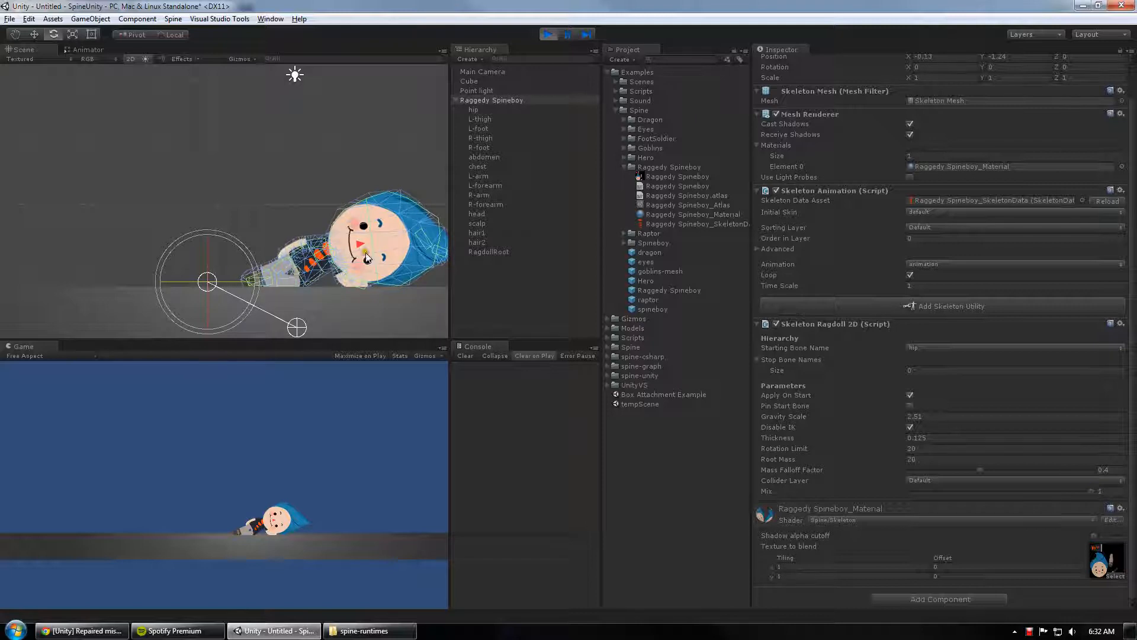
left_click_drag(1090, 494, 859, 507)
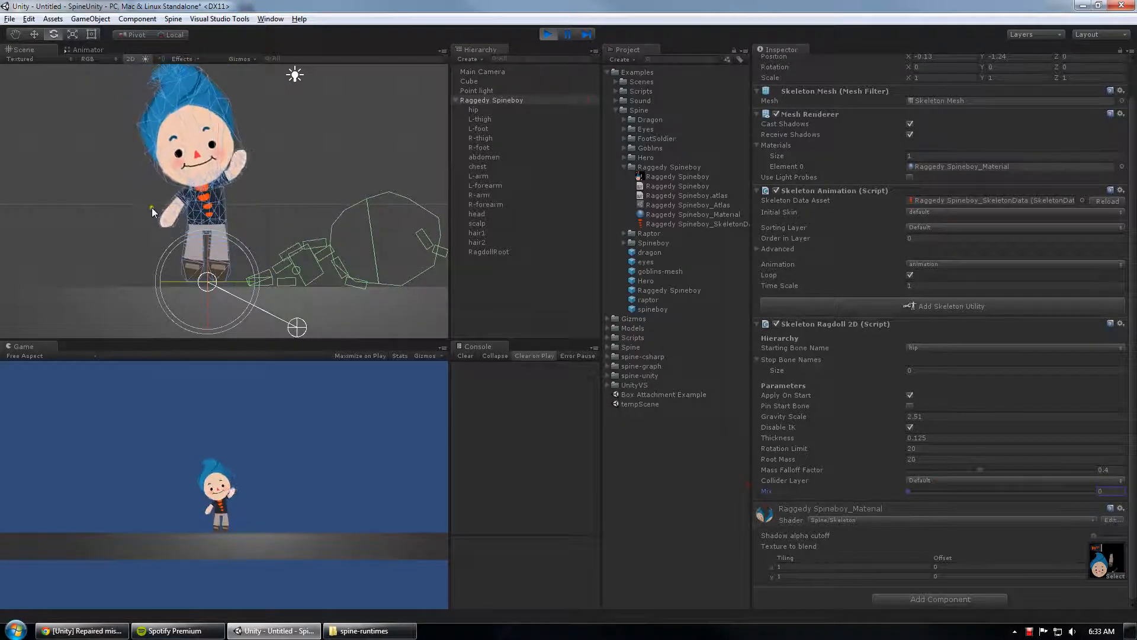
middle_click_drag(345, 264, 337, 282)
scroll(338, 282, "down", 2)
scroll(338, 282, "down", 3)
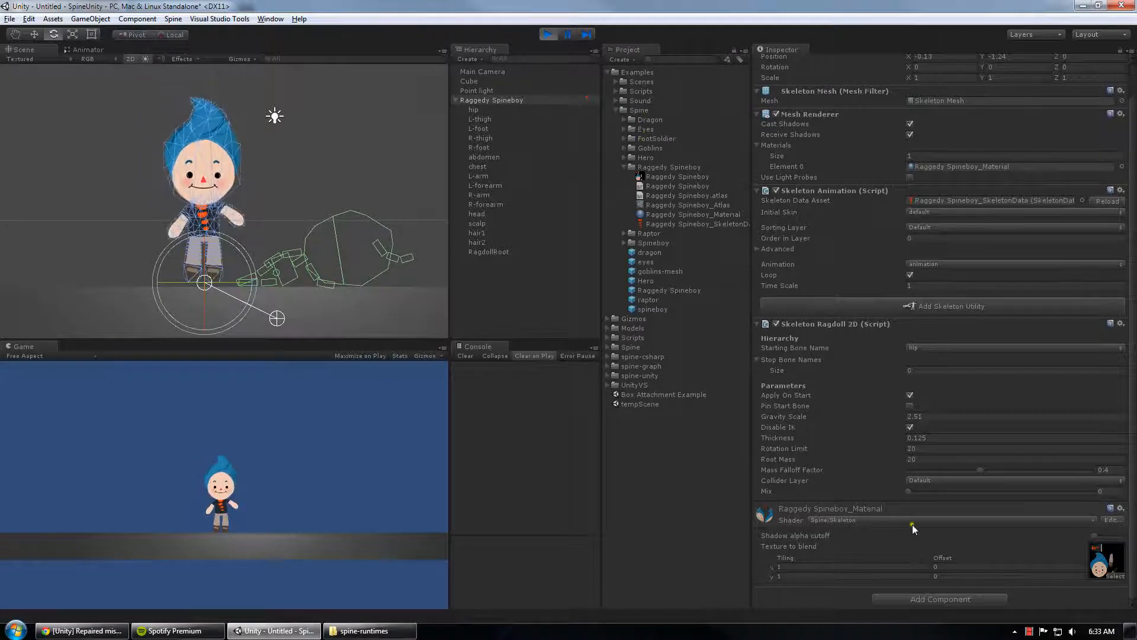
left_click(550, 34)
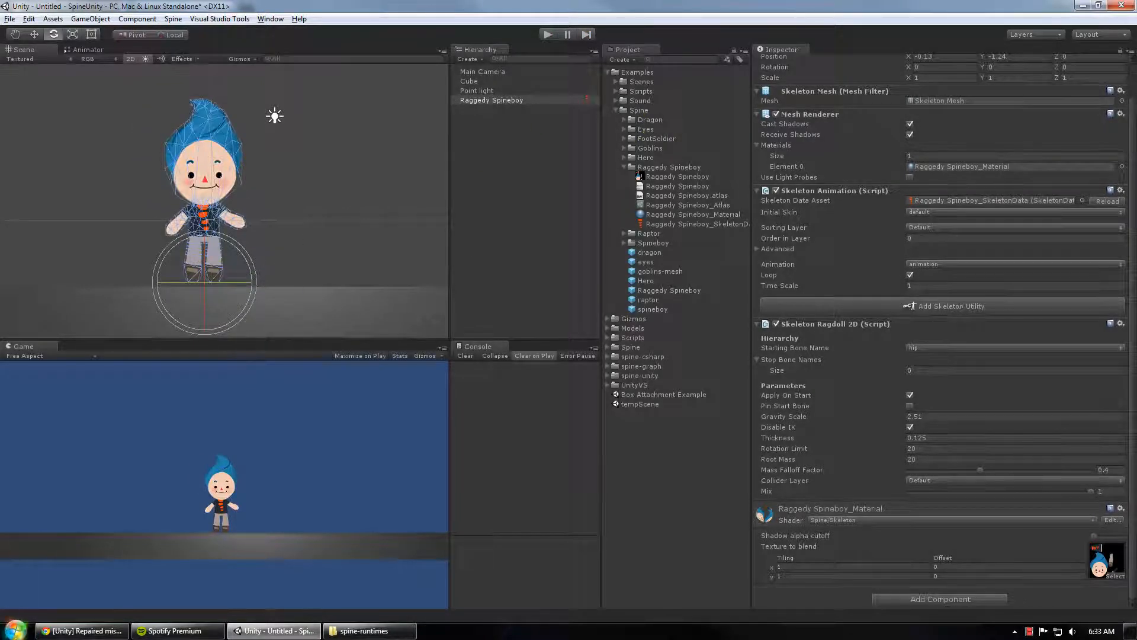
Step: Launch the Spine editor and open the recent project raggedy spineboy
left_click(15, 629)
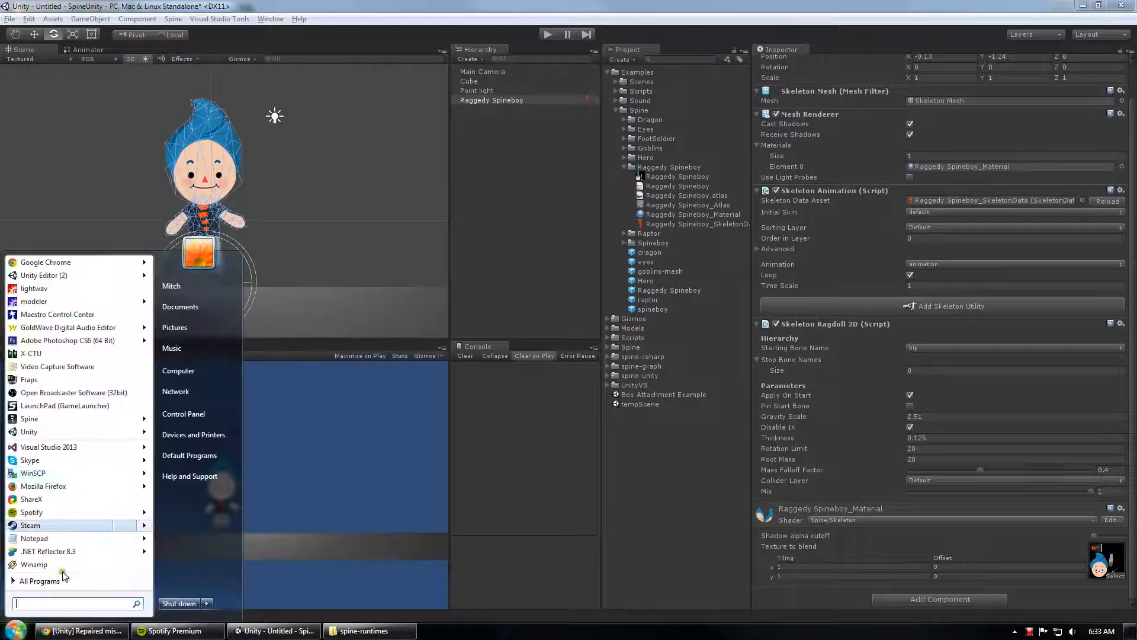
left_click(56, 425)
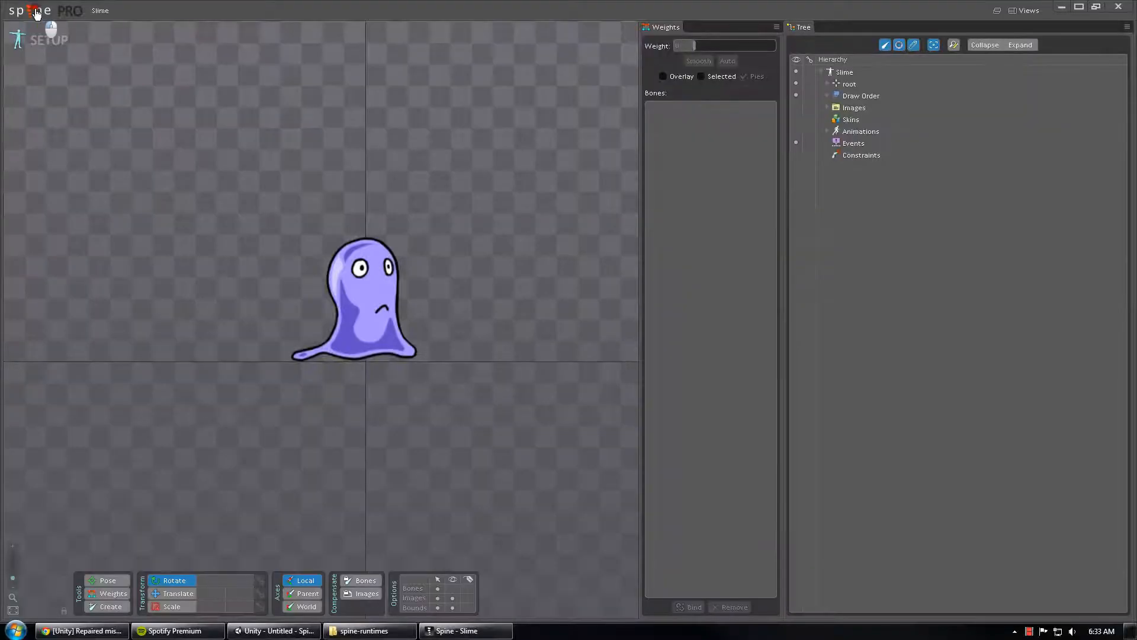
left_click(35, 13)
mouse_move(70, 51)
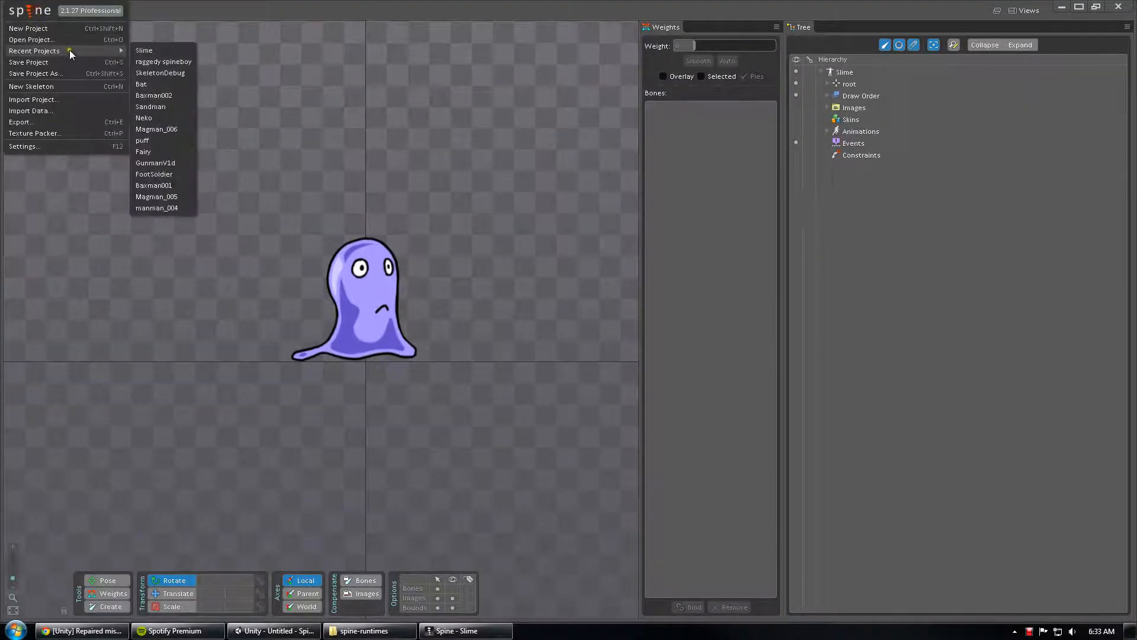
left_click(172, 62)
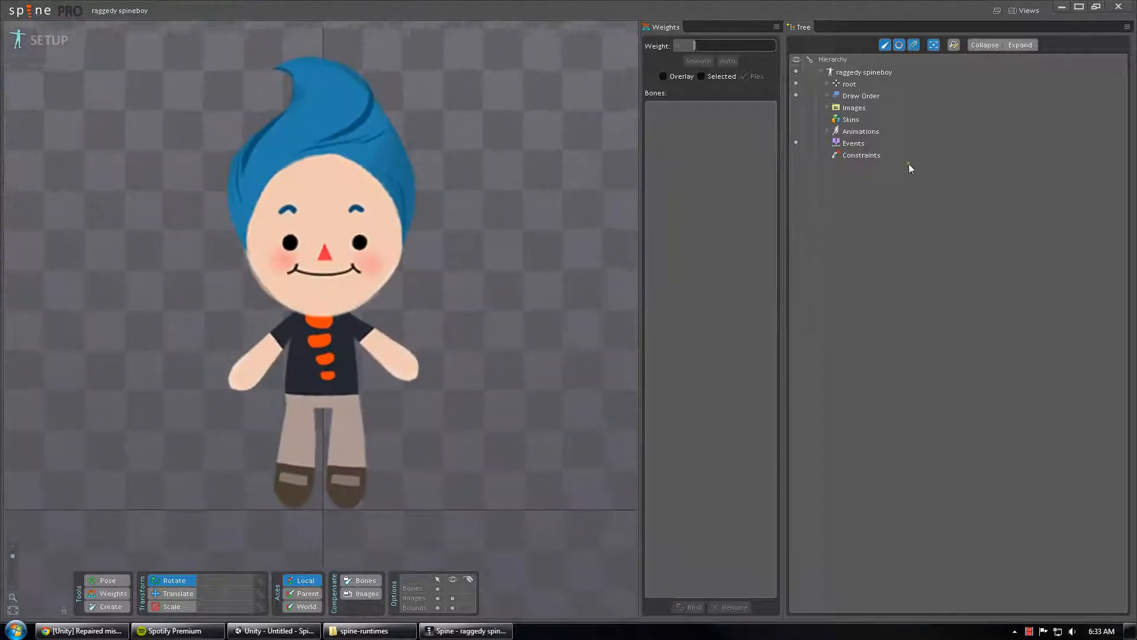
Step: Expand the root bone, collapse both thigh bones, and show the ragdoll bounding boxes in the torso and head slots
left_click(827, 84)
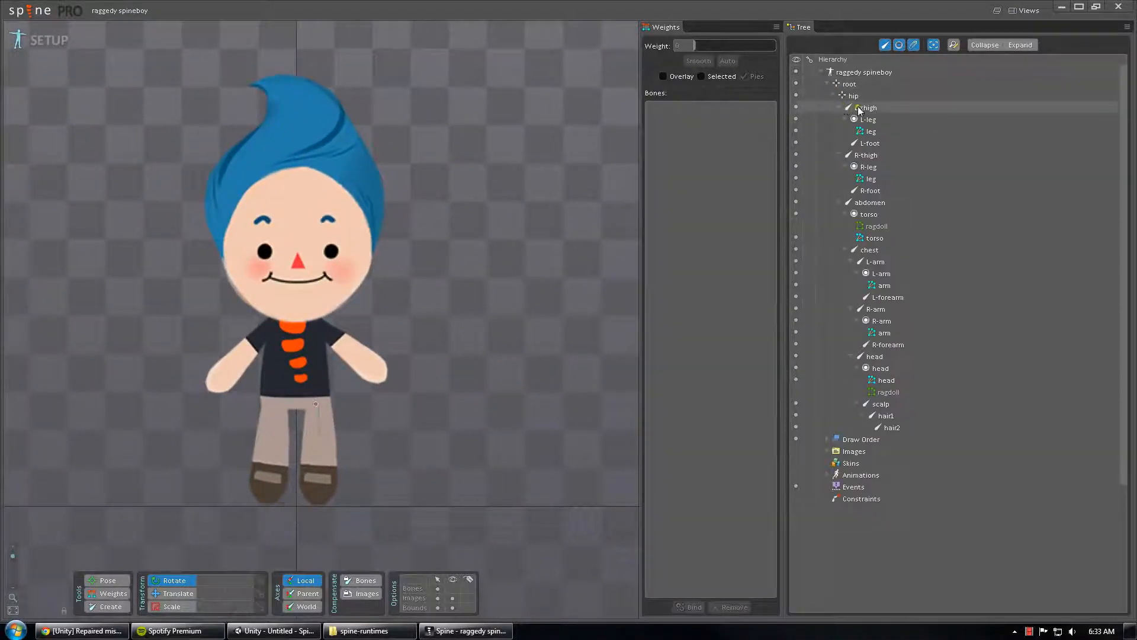
left_click(843, 155)
left_click(840, 107)
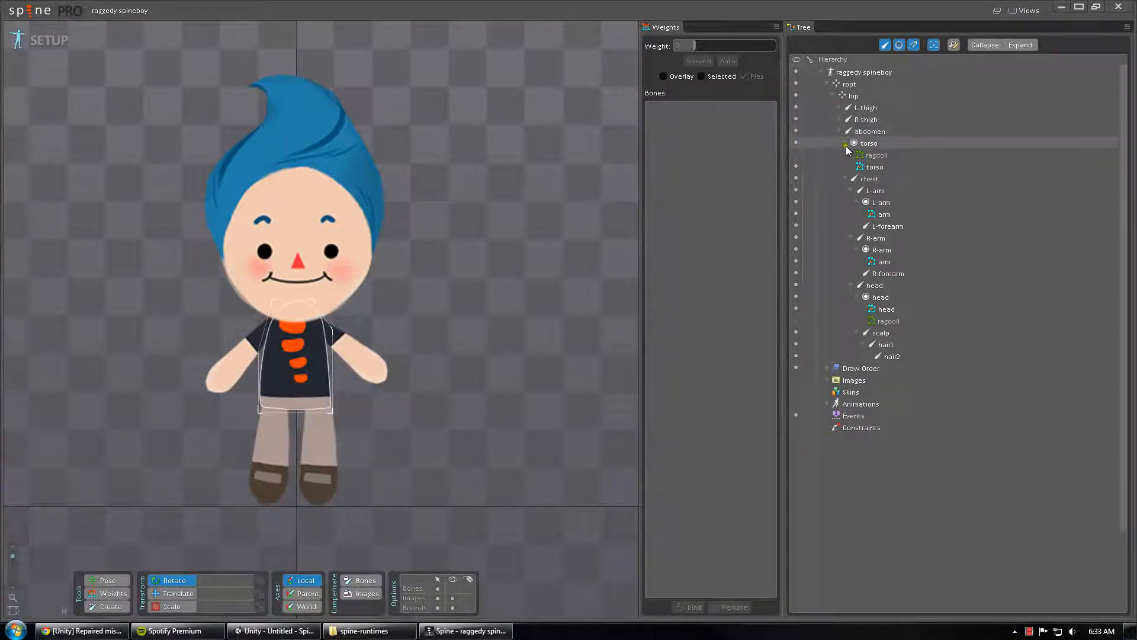
left_click(882, 144)
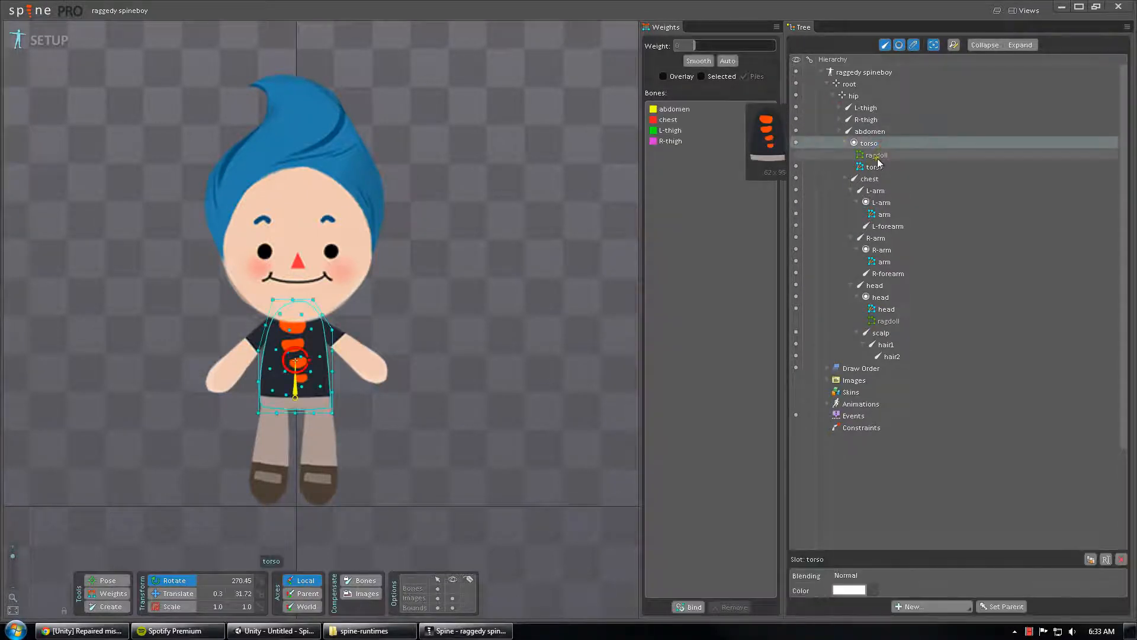
left_click(798, 154)
left_click(798, 321)
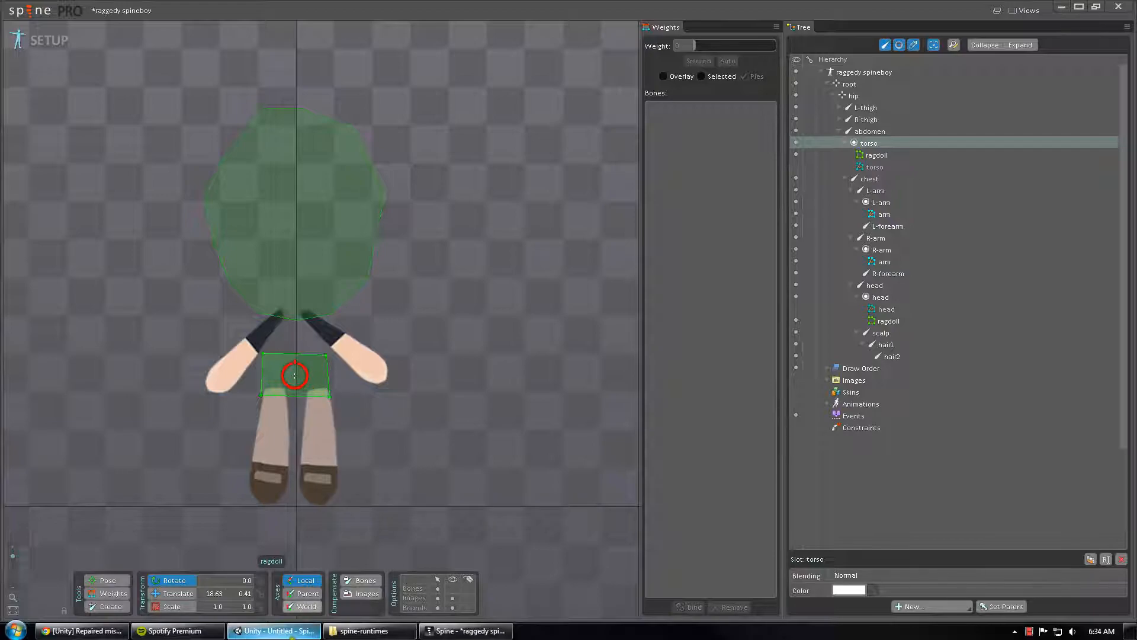
Step: Select the ragdoll bounding box in the torso slot in Spine
left_click(273, 630)
left_click(466, 631)
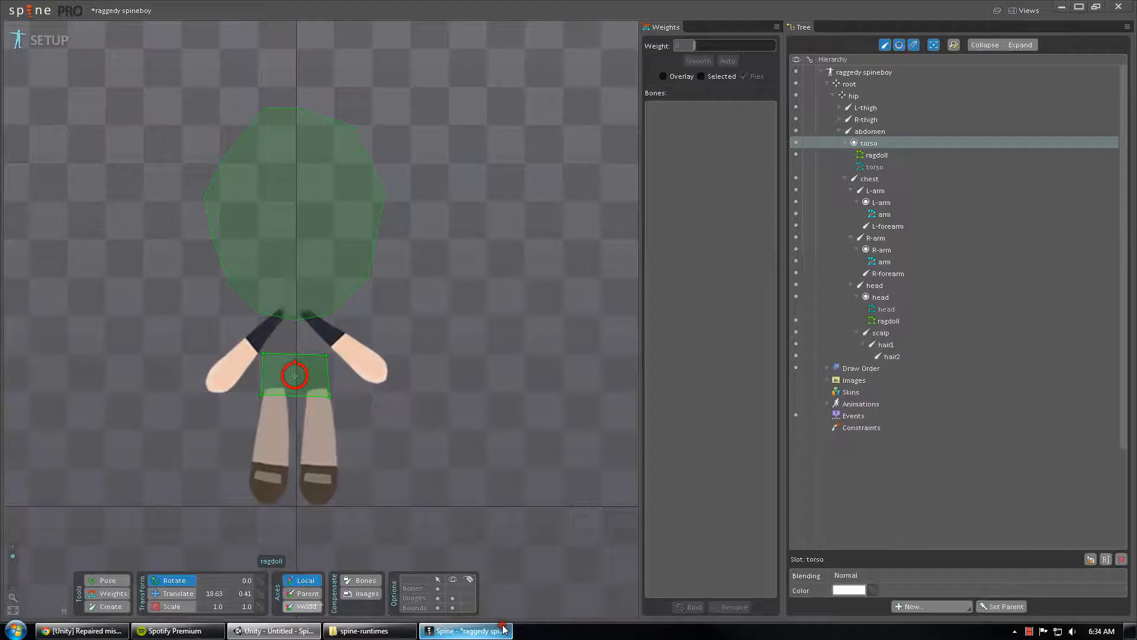
left_click(880, 155)
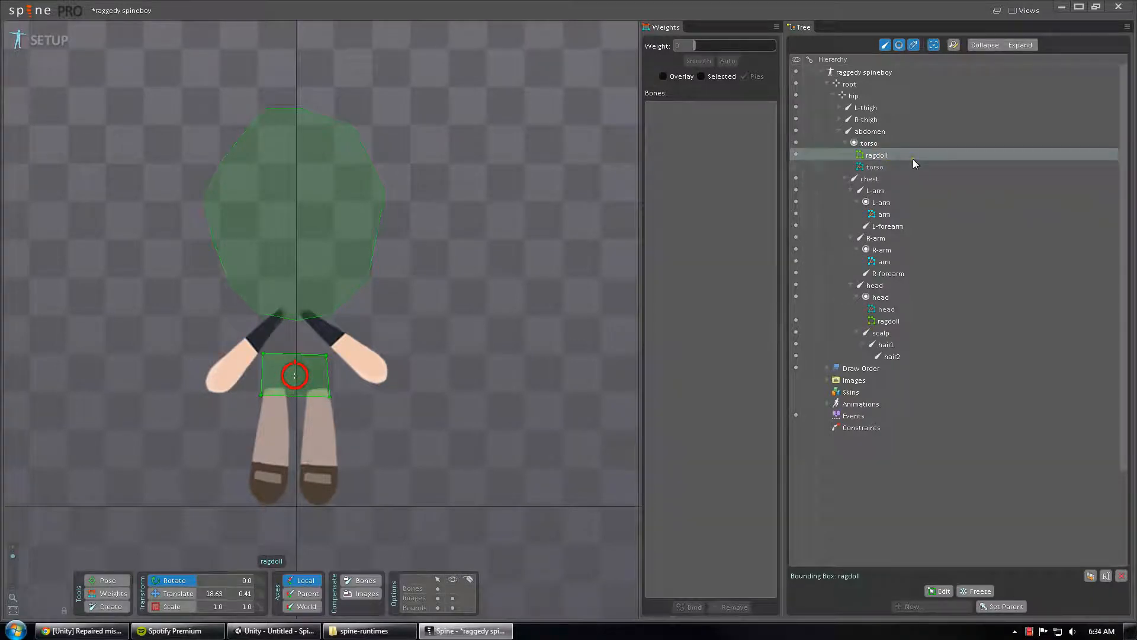
Step: Switch to Unity and run the scene to watch the Raggedy Spineboy ragdoll fall
left_click(273, 631)
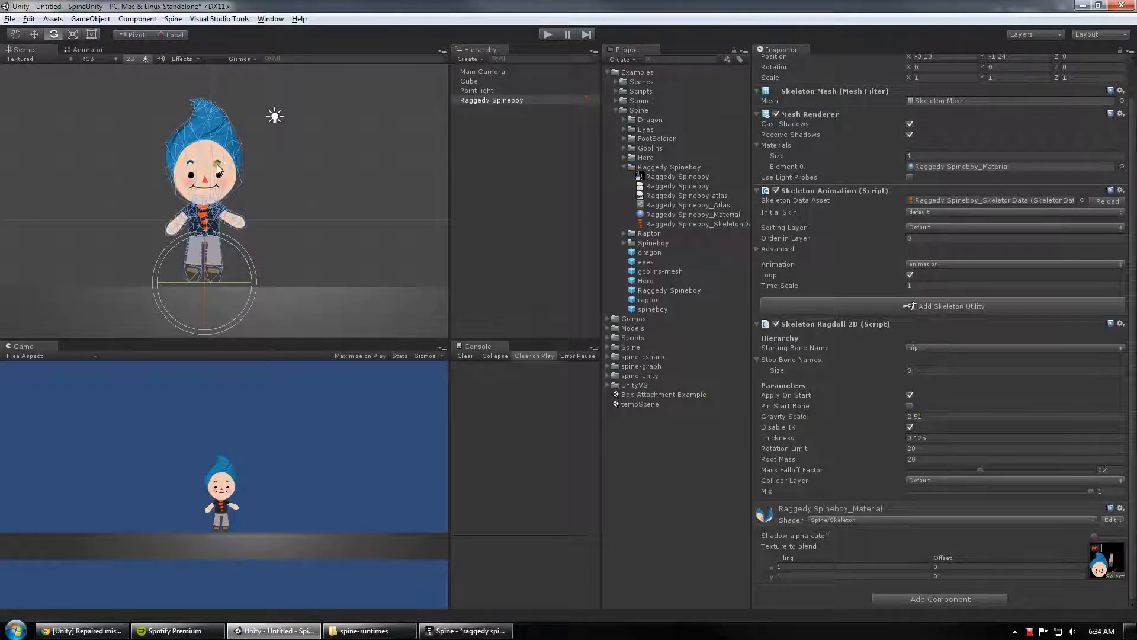
middle_click_drag(246, 175, 354, 196)
scroll(315, 176, "up", 6)
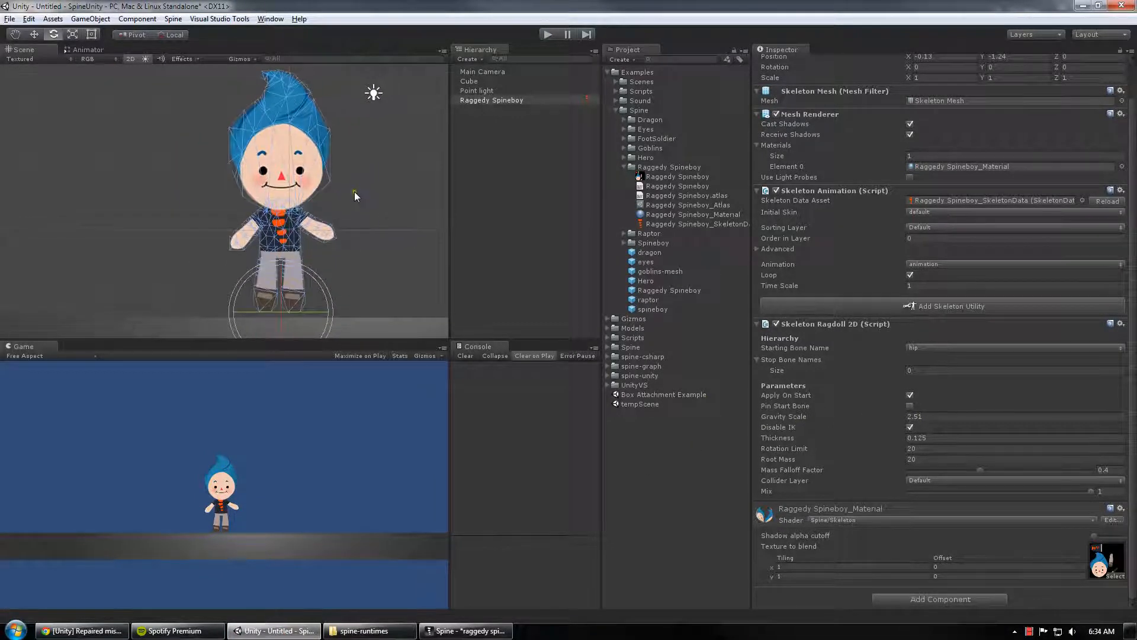
left_click(547, 36)
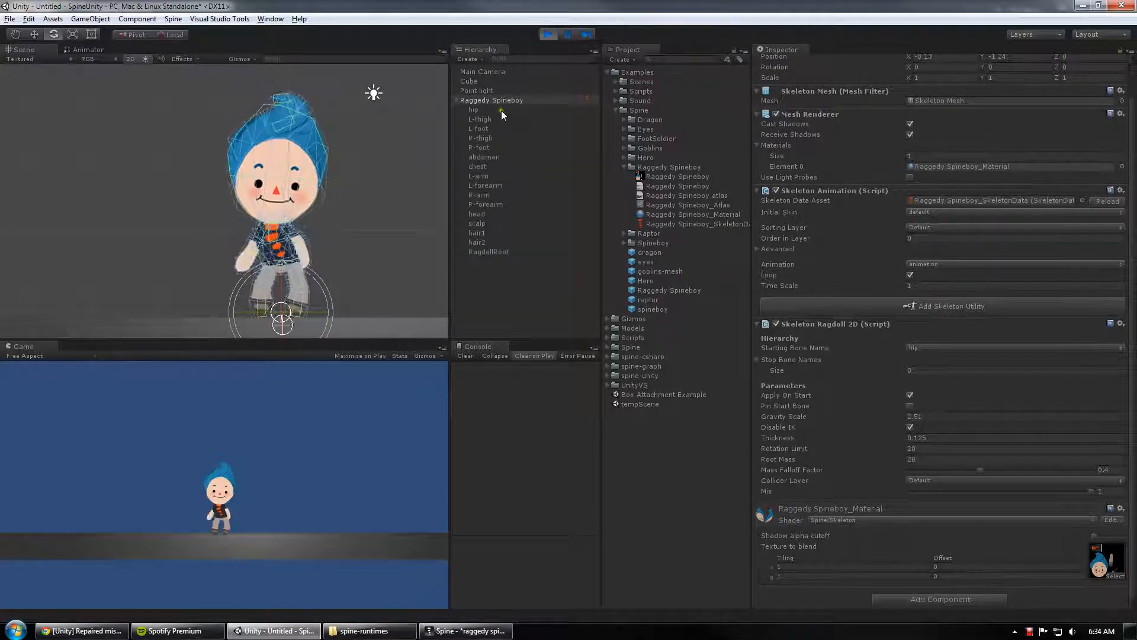
middle_click_drag(348, 195, 175, 142)
scroll(308, 190, "up", 6)
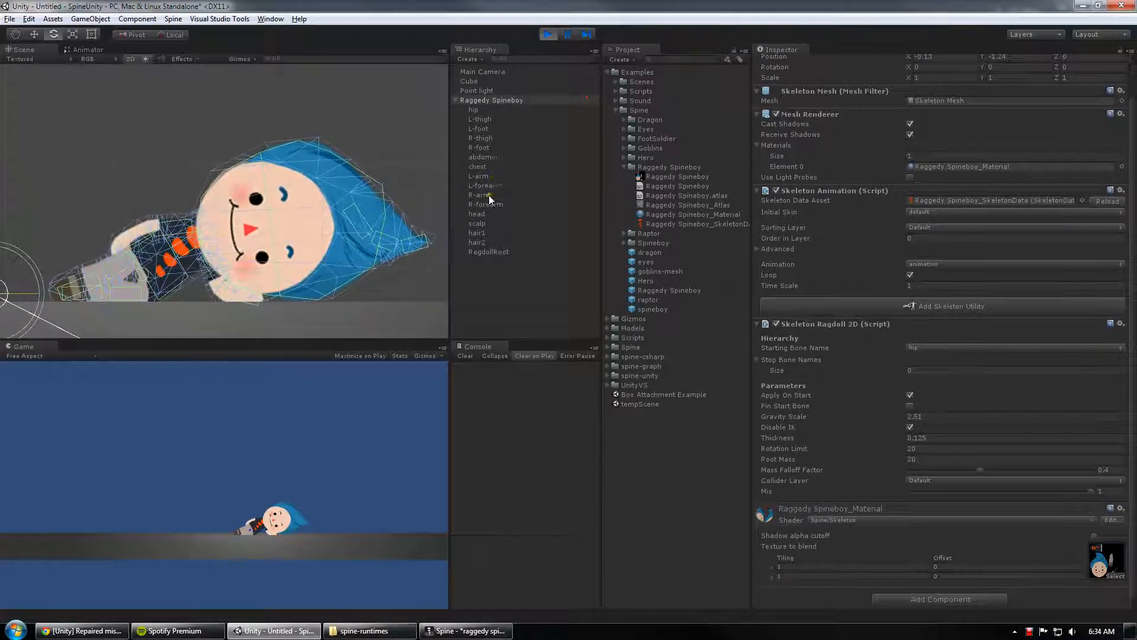
Step: Examine the head bone's Polygon Collider 2D outline on the fallen ragdoll
left_click(481, 214)
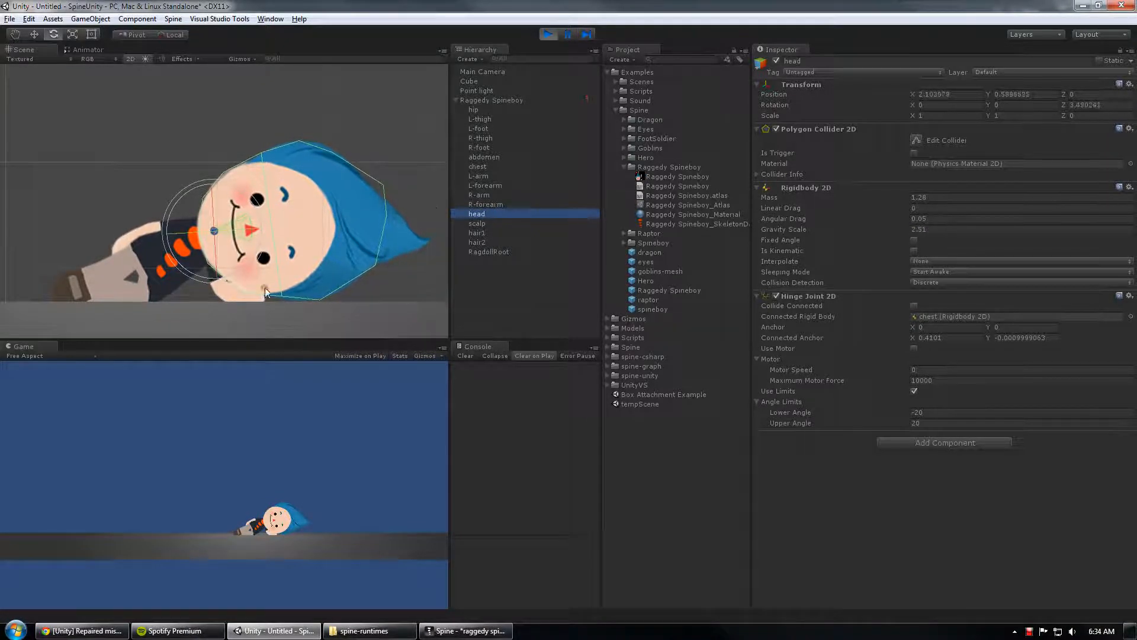
scroll(241, 248, "down", 2)
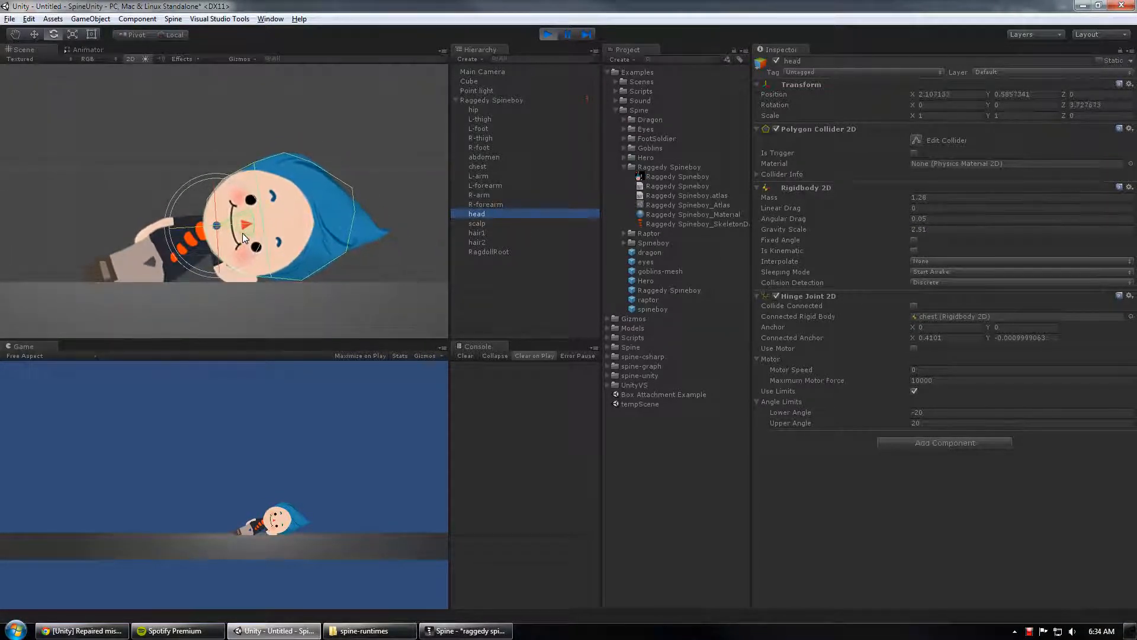
scroll(263, 208, "up", 1)
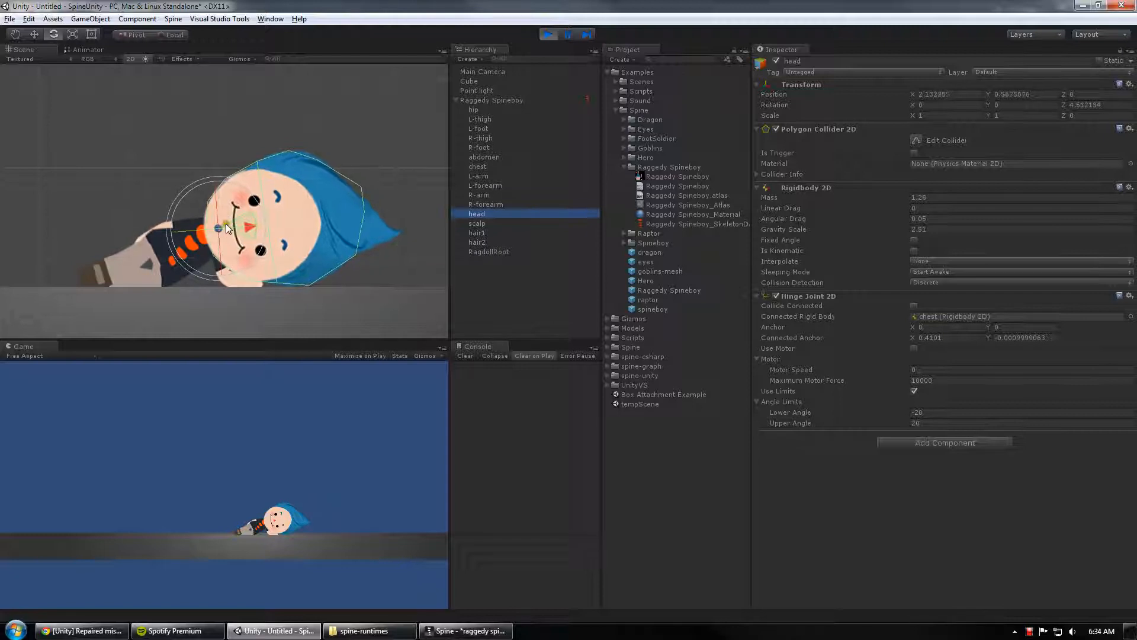
Step: Clear the head selection, stop playback and select Raggedy Spineboy
left_click(493, 272)
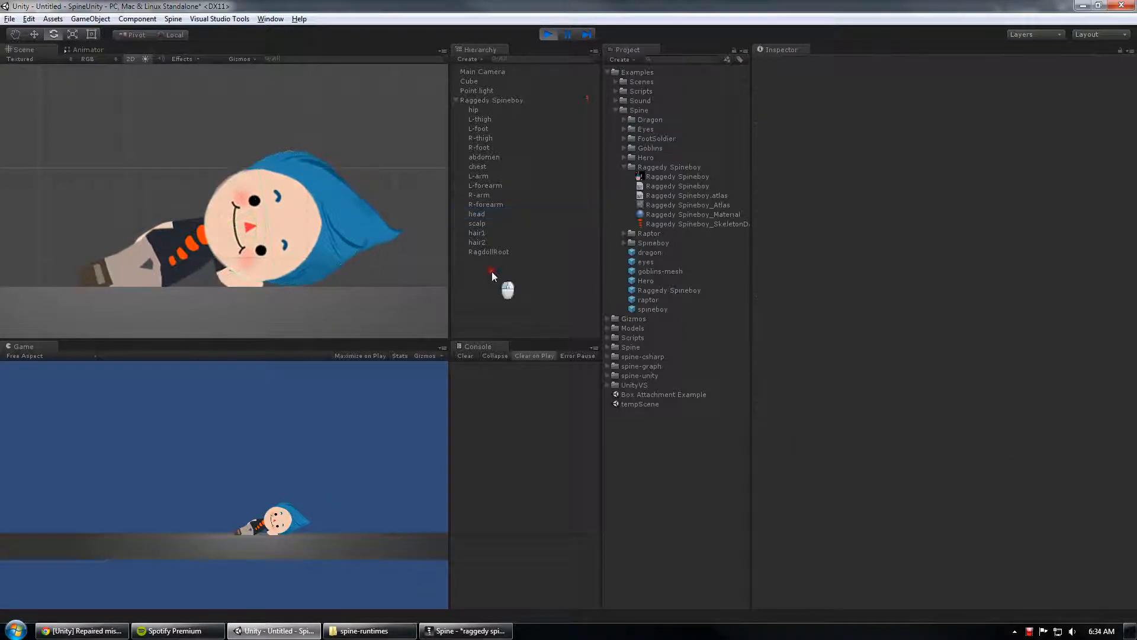
left_click(549, 34)
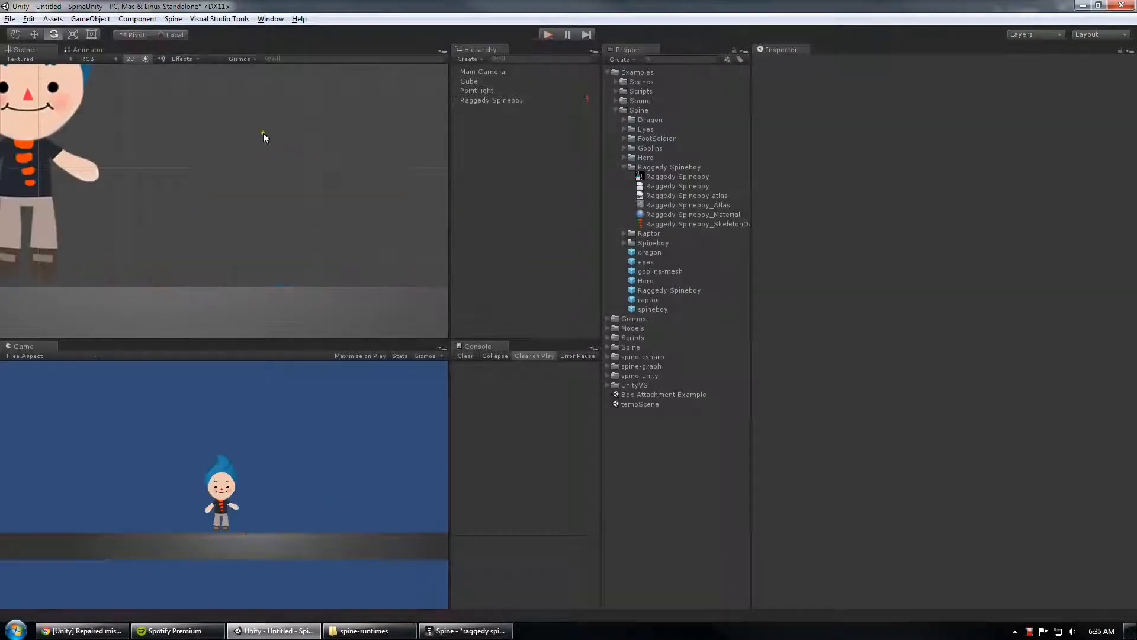
left_click(495, 100)
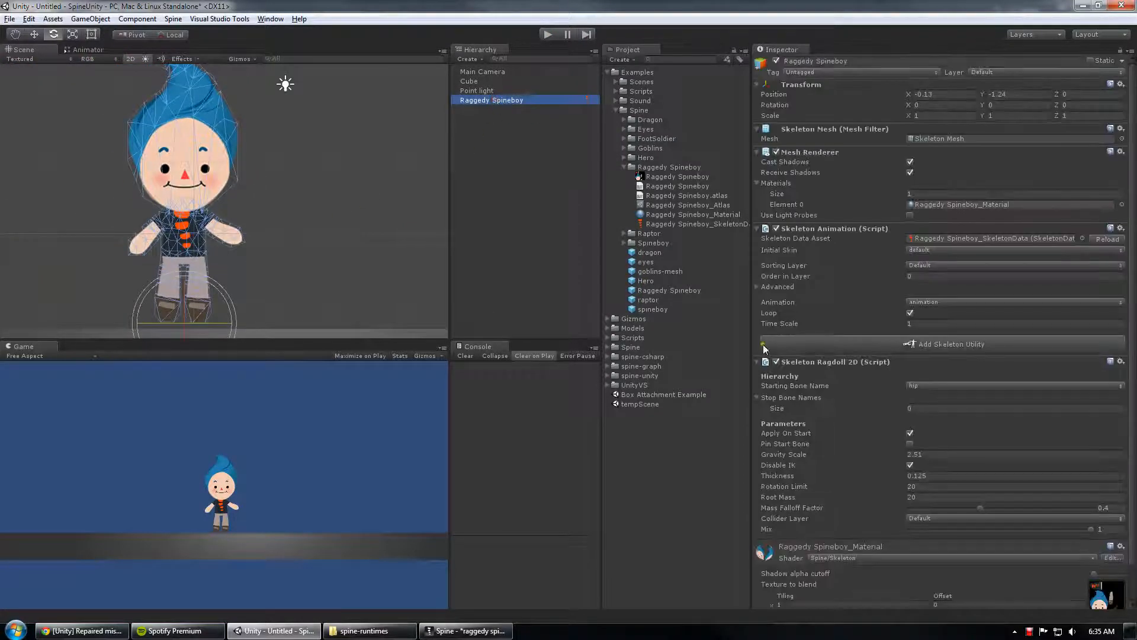
Step: Run the scene and pause the Raggedy Spineboy ragdoll early in its fall to inspect its colliders up close
left_click(788, 476)
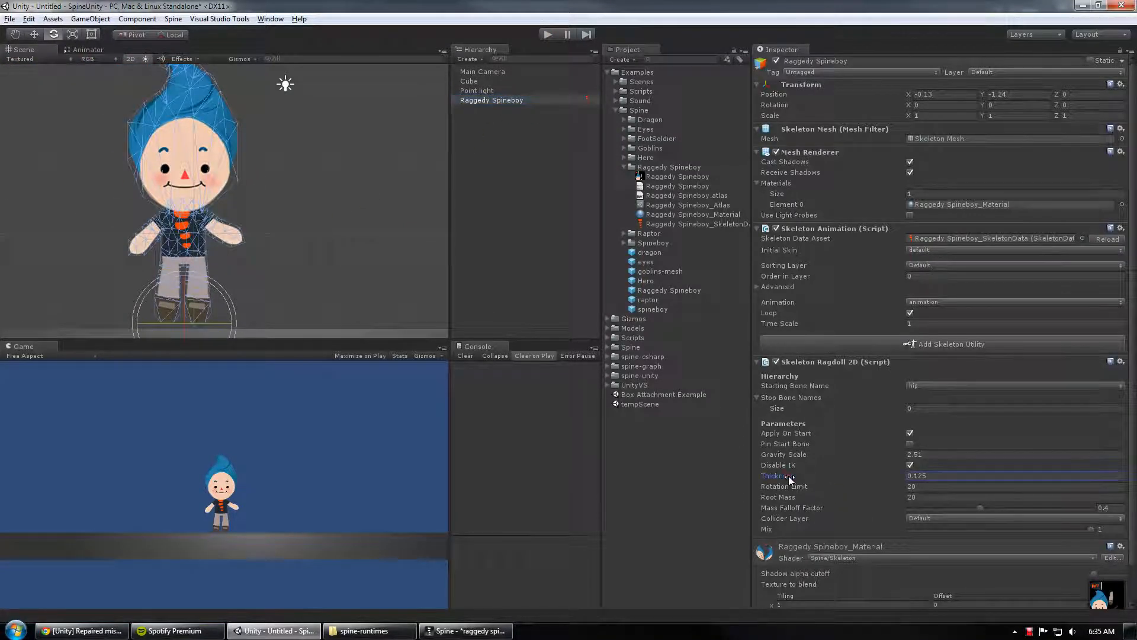
scroll(282, 247, "up", 5)
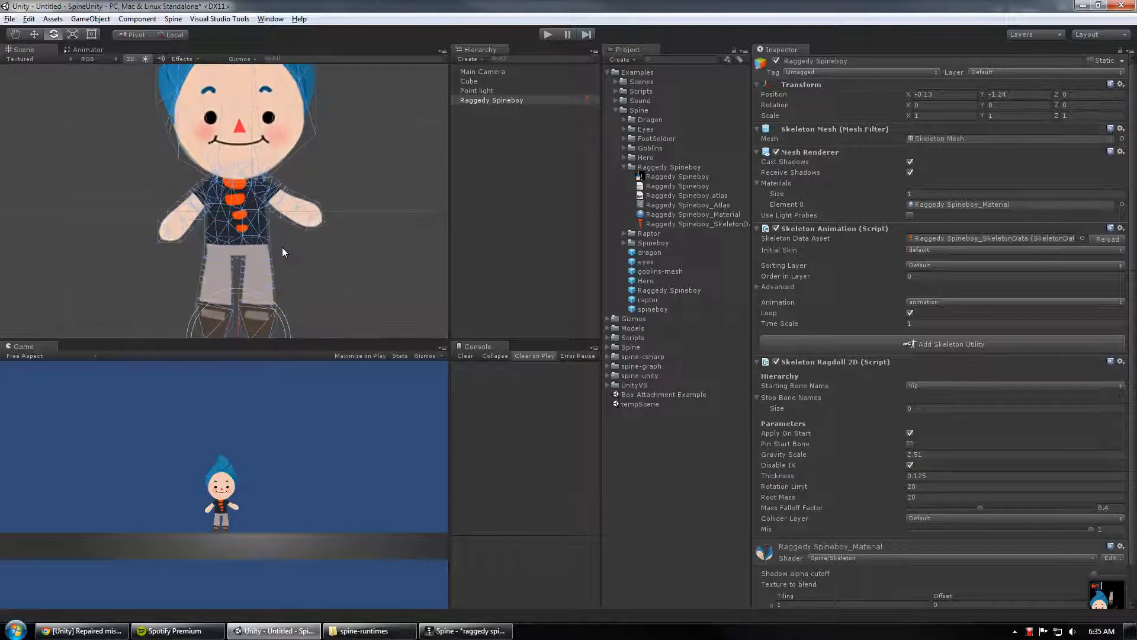
left_click(548, 35)
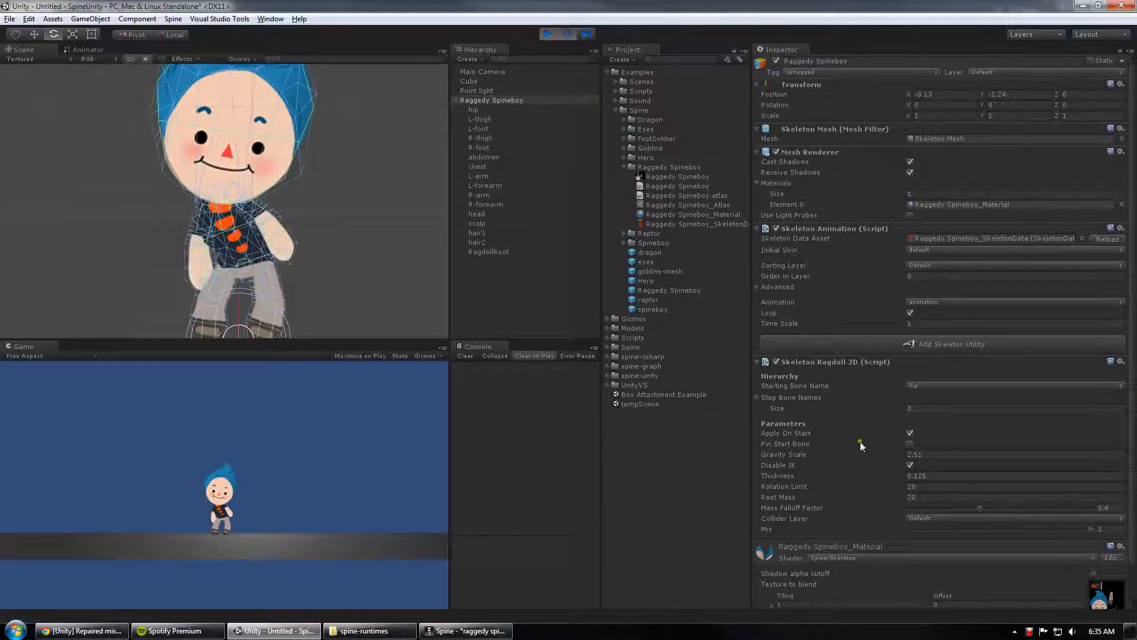
scroll(273, 220, "up", 5)
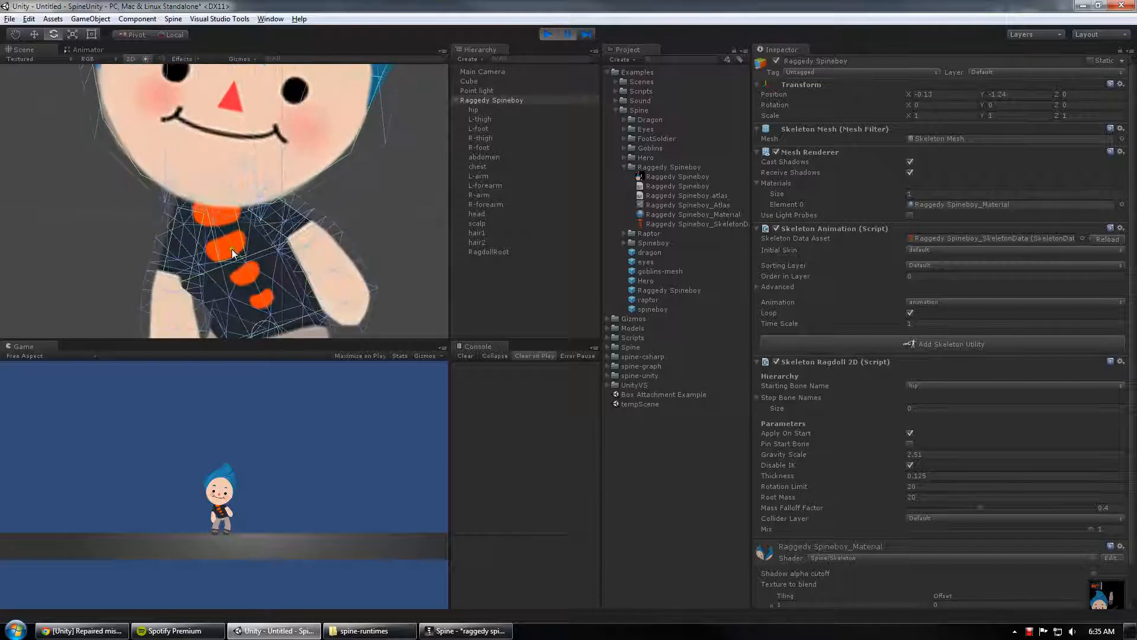
Step: Compare the head and torso bounding boxes in Spine with the collider outlines on the paused ragdoll in Unity
key("alt+Tab")
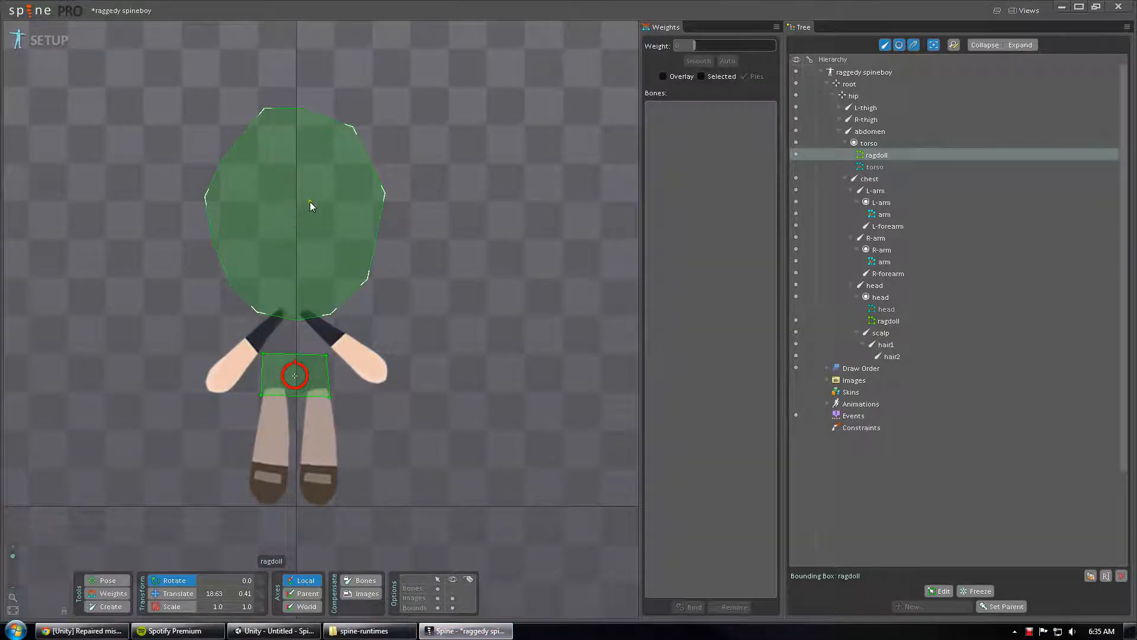
mouse_move(269, 629)
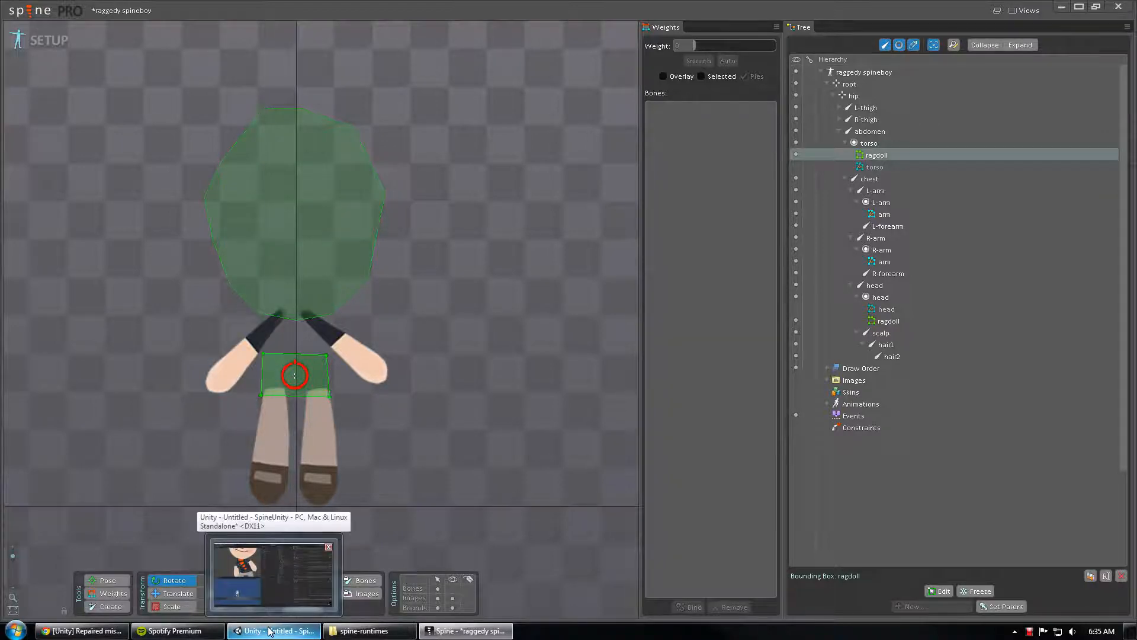
left_click(269, 630)
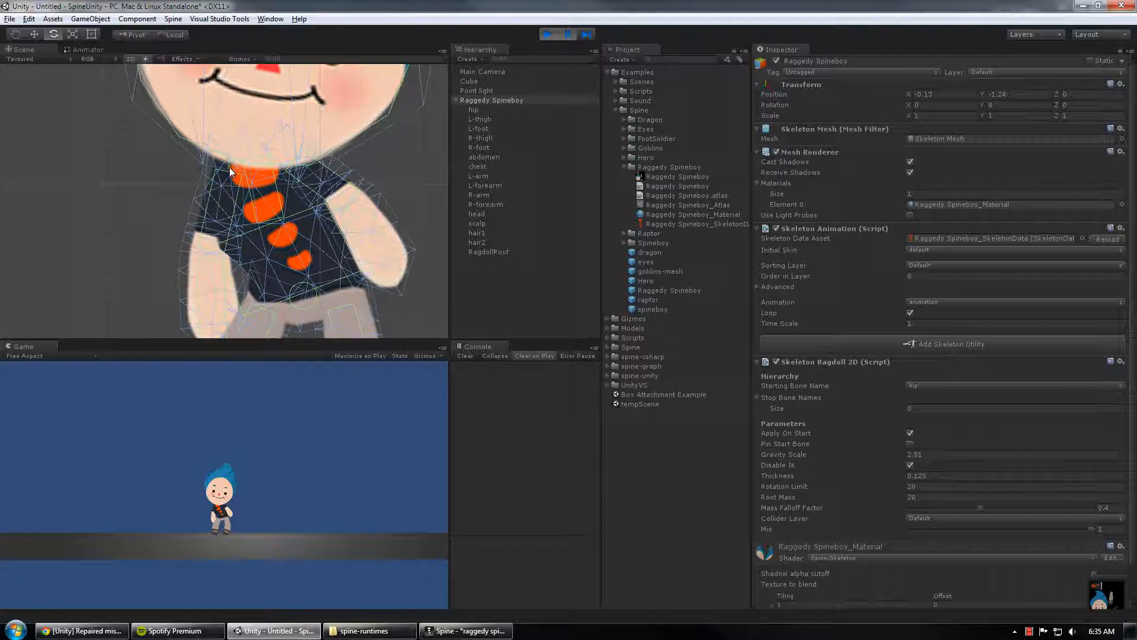
middle_click_drag(211, 244, 186, 184)
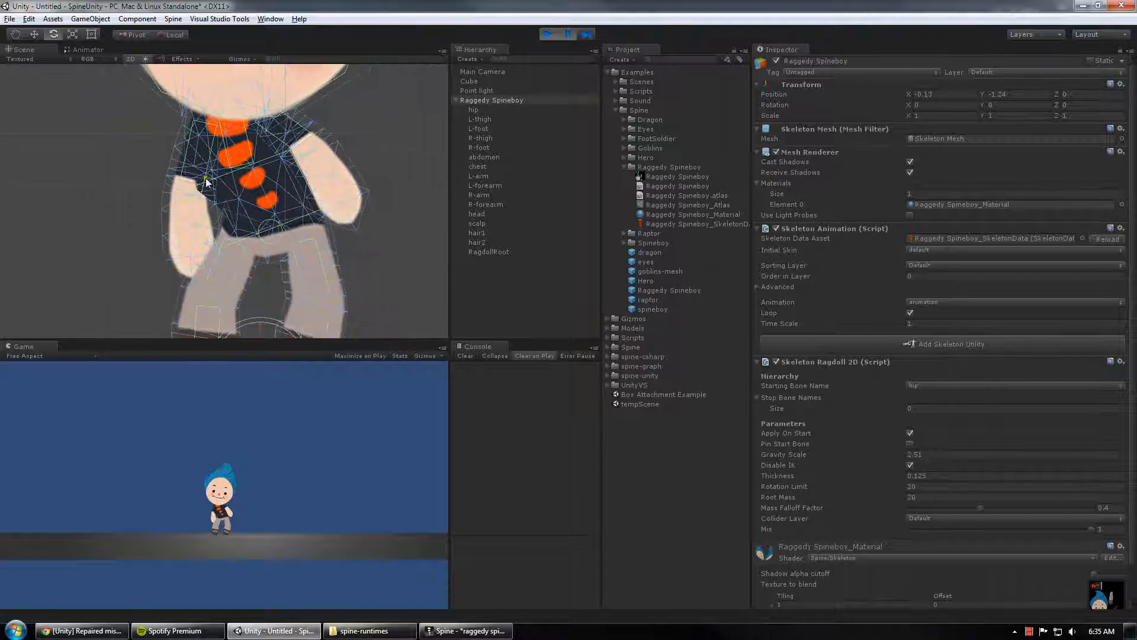
scroll(297, 246, "up", 3)
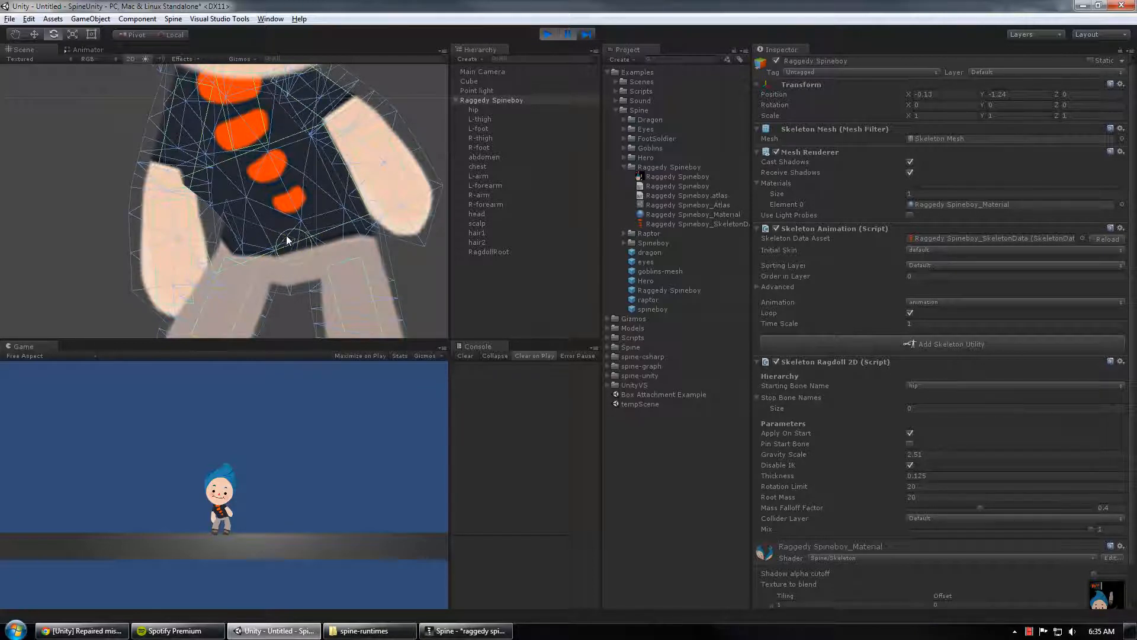
scroll(297, 238, "down", 1)
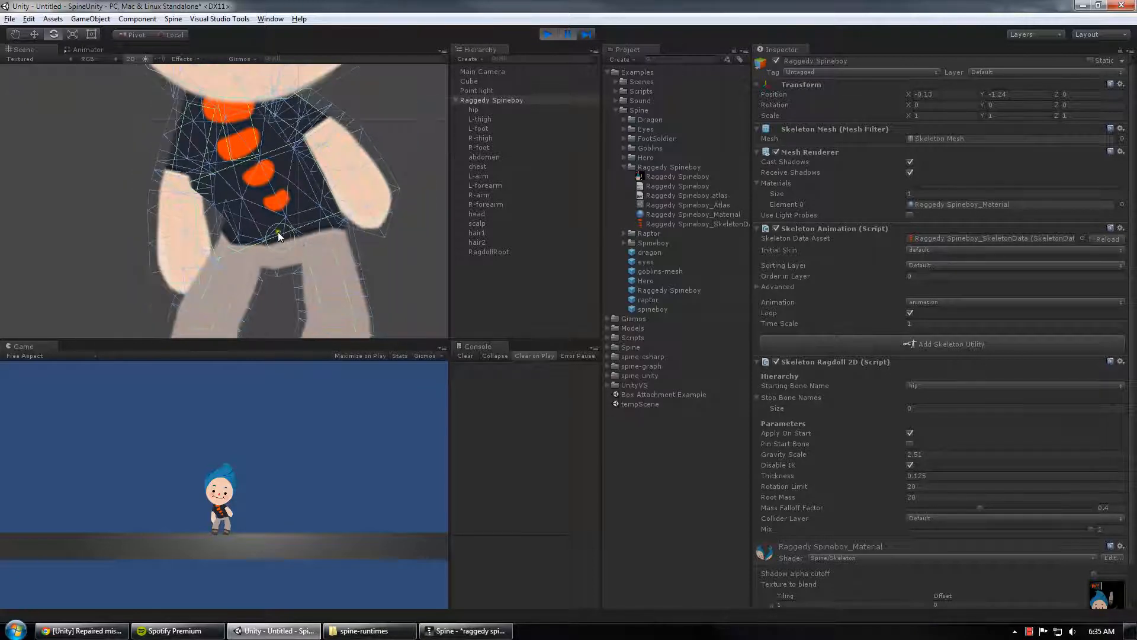
scroll(285, 236, "down", 3)
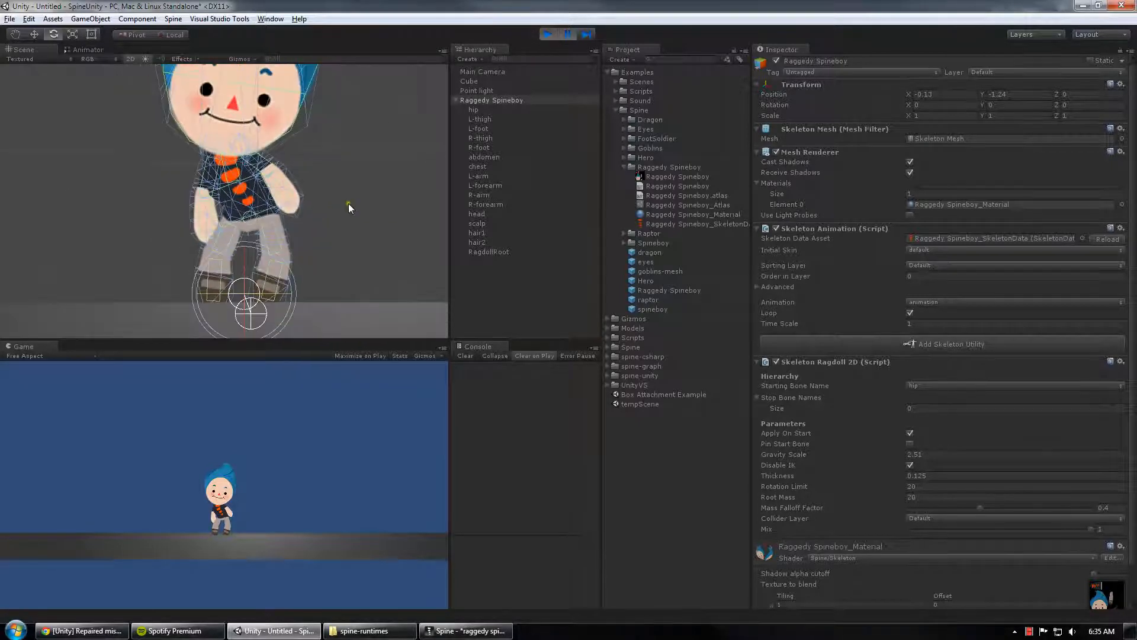
Step: Resume the paused simulation, watch the ragdoll drop to the ground, and stop playback
left_click(487, 111)
left_click(498, 100)
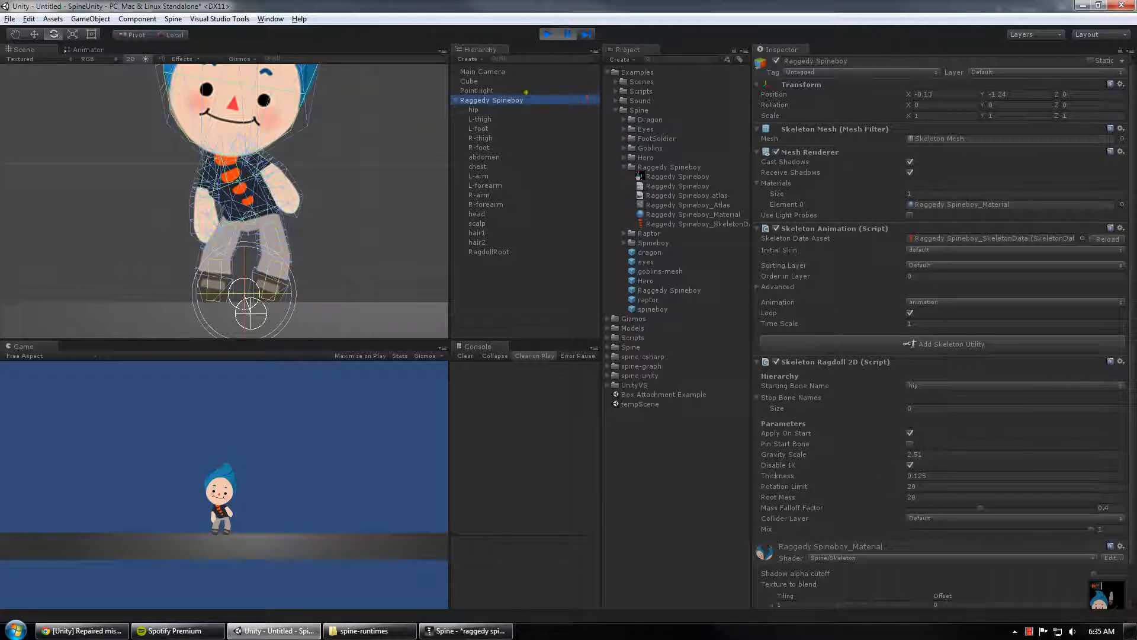
left_click(568, 33)
scroll(308, 240, "up", 3)
scroll(307, 240, "down", 3)
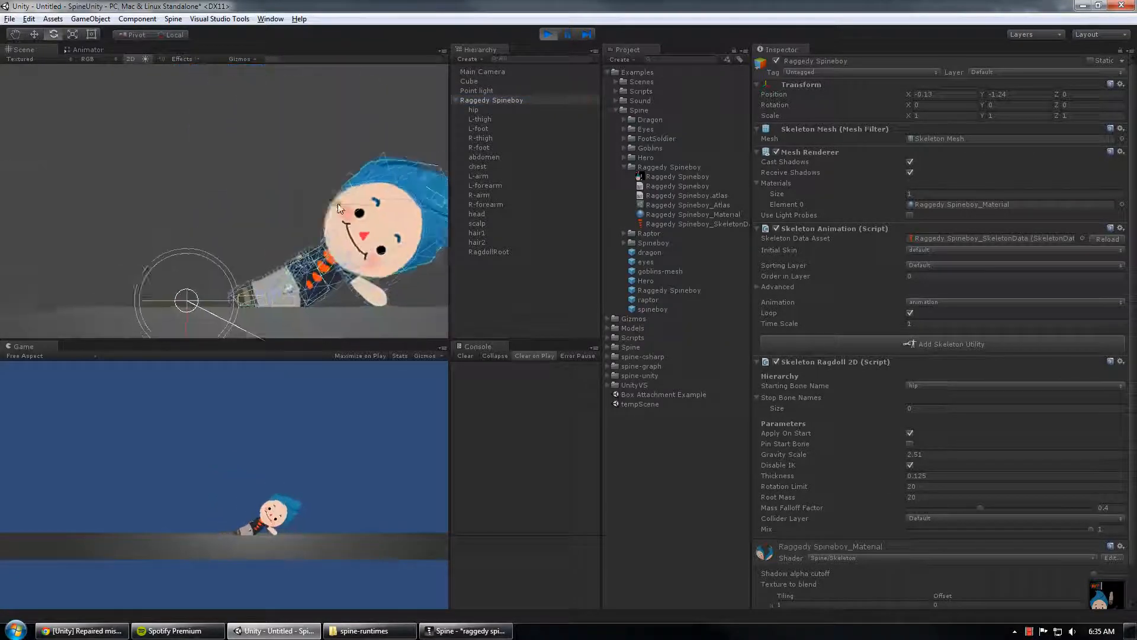
scroll(363, 244, "up", 3)
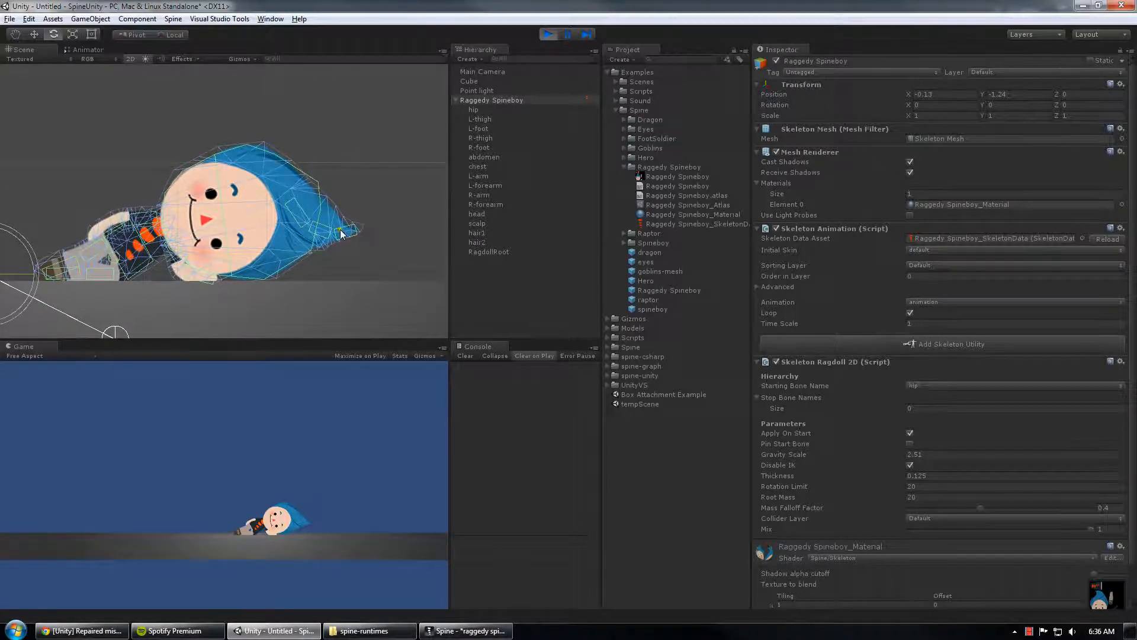
left_click(548, 34)
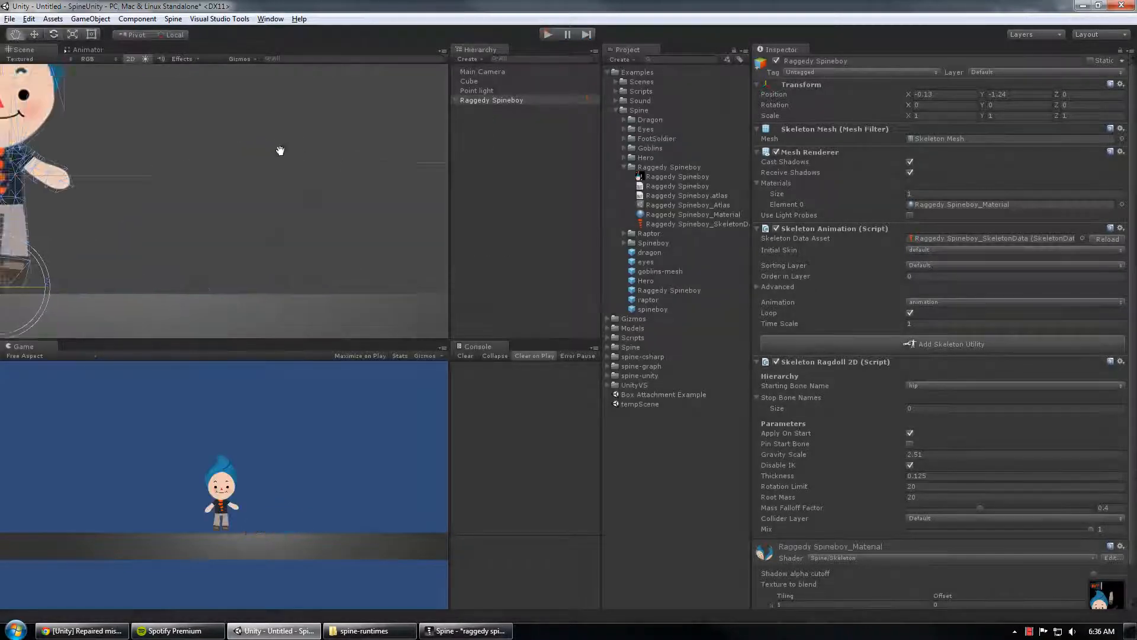
Step: Add one stop bone to Raggedy Spineboy's Skeleton Ragdoll 2D and set it to scalp
left_click(500, 99)
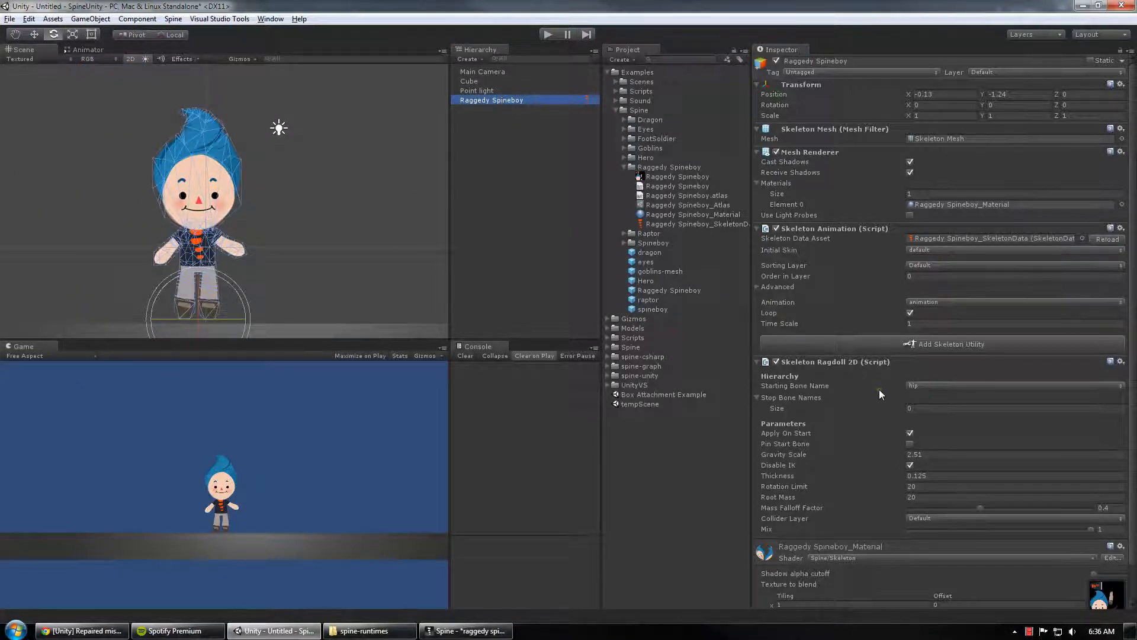
left_click(929, 408)
left_click(930, 408)
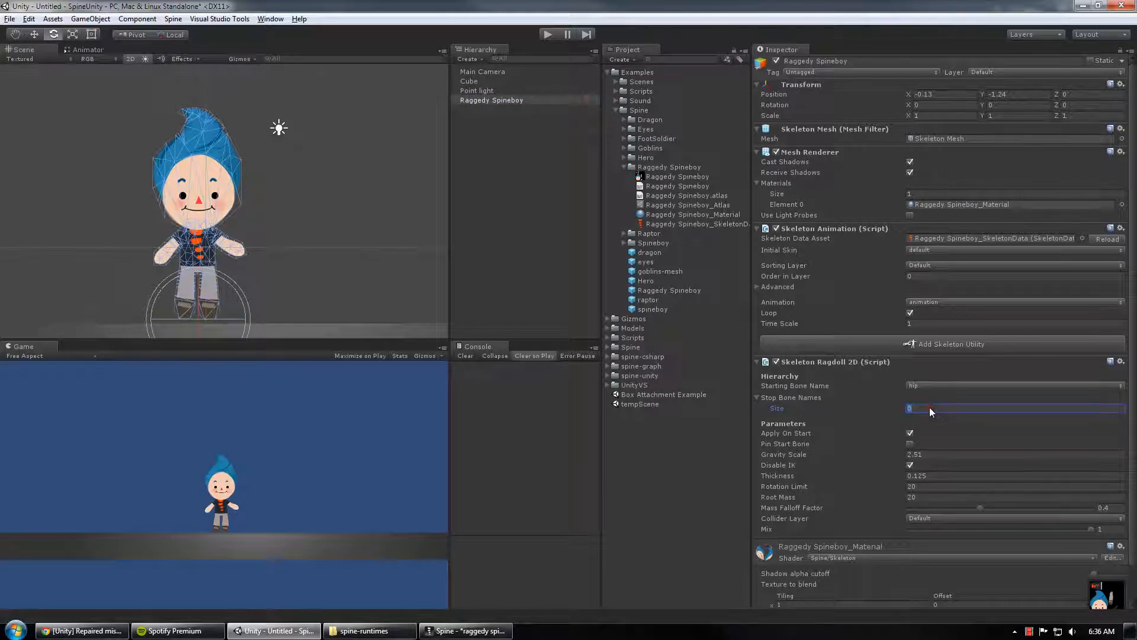
double_click(964, 410)
type("1")
key("Return")
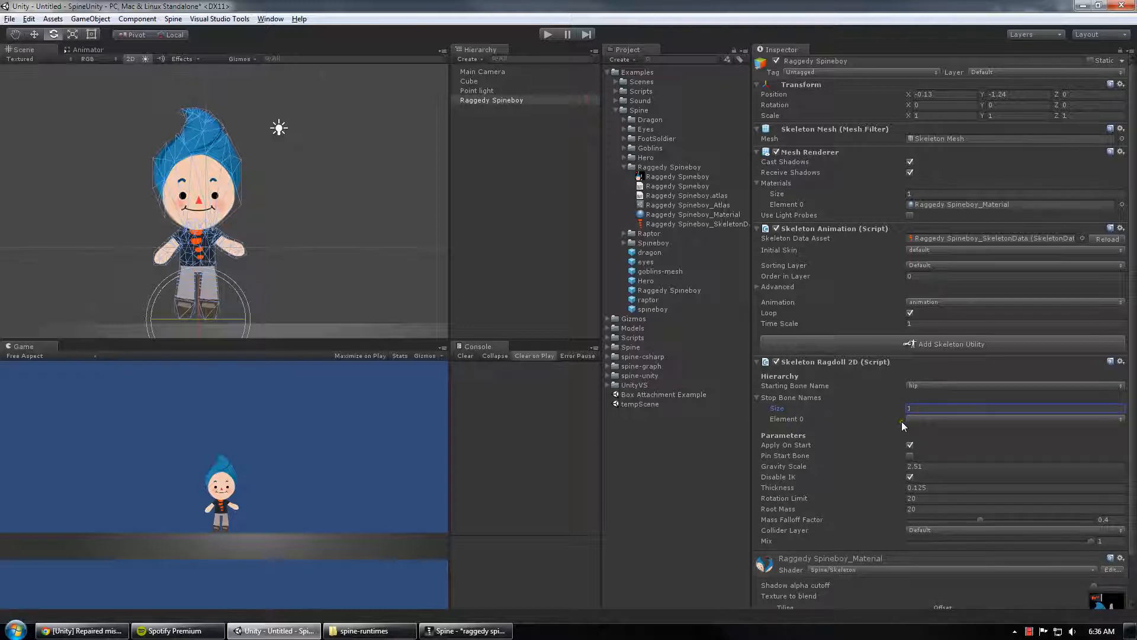
left_click(917, 420)
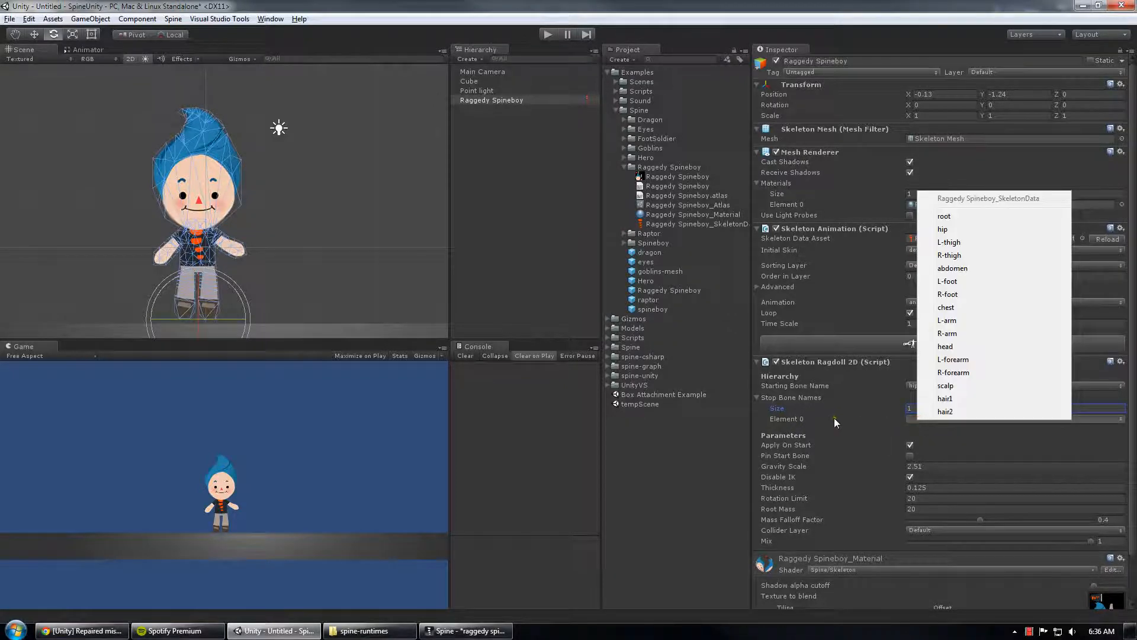
left_click(948, 386)
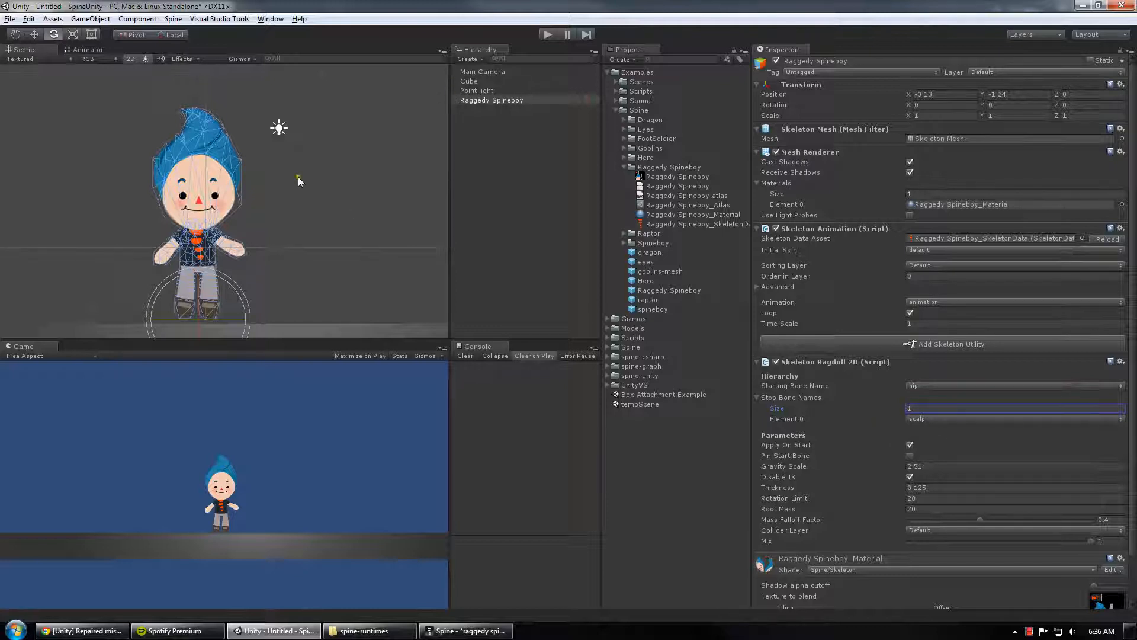
Step: Run the scene to examine how the hair behaves with scalp as the stop bone, and stop playback
middle_click_drag(274, 157, 323, 149)
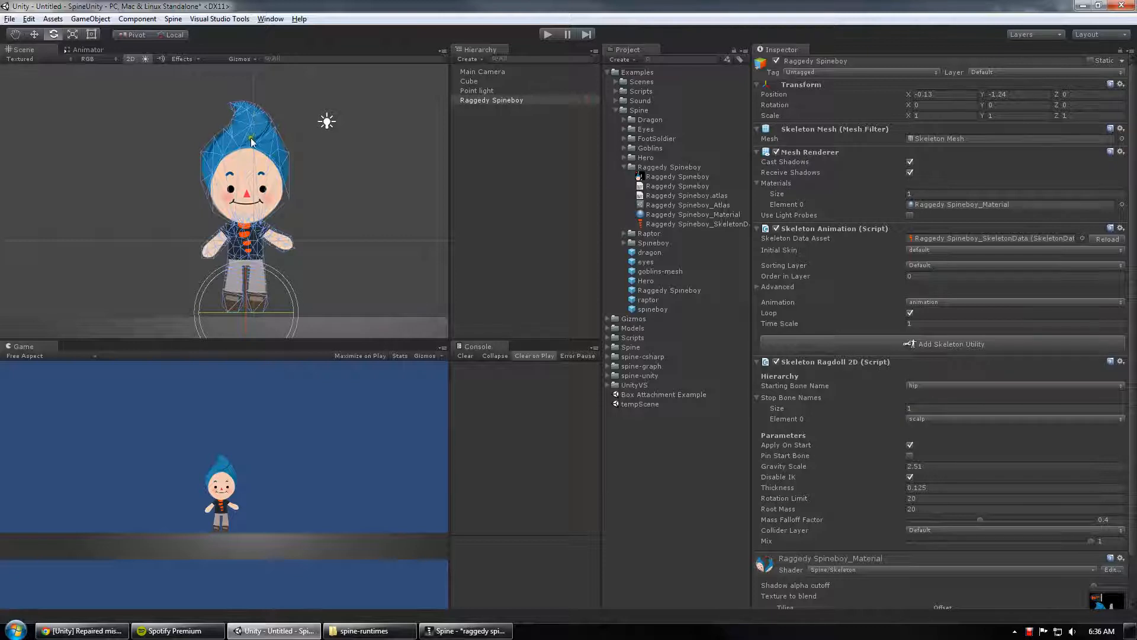
left_click(548, 33)
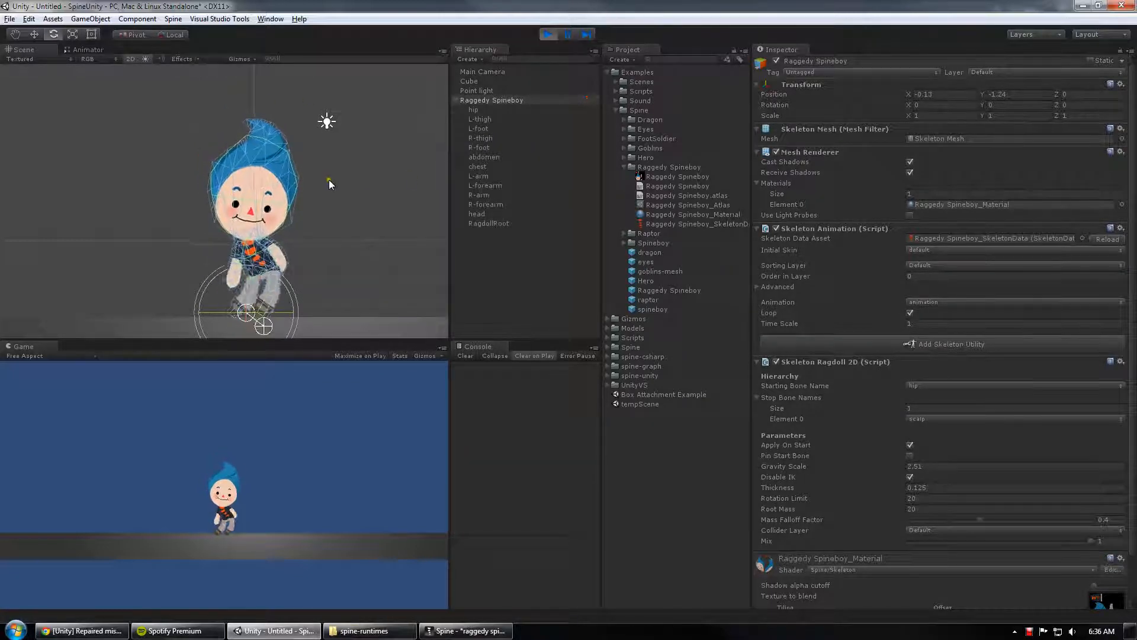
scroll(360, 225, "up", 5)
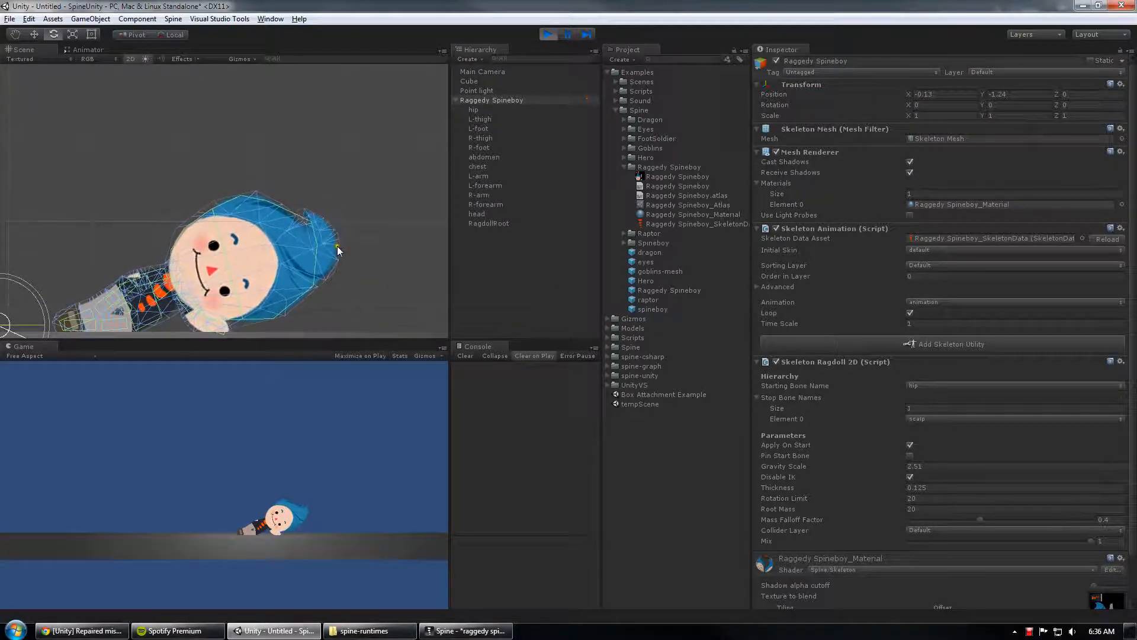
scroll(335, 258, "down", 5)
scroll(299, 237, "up", 3)
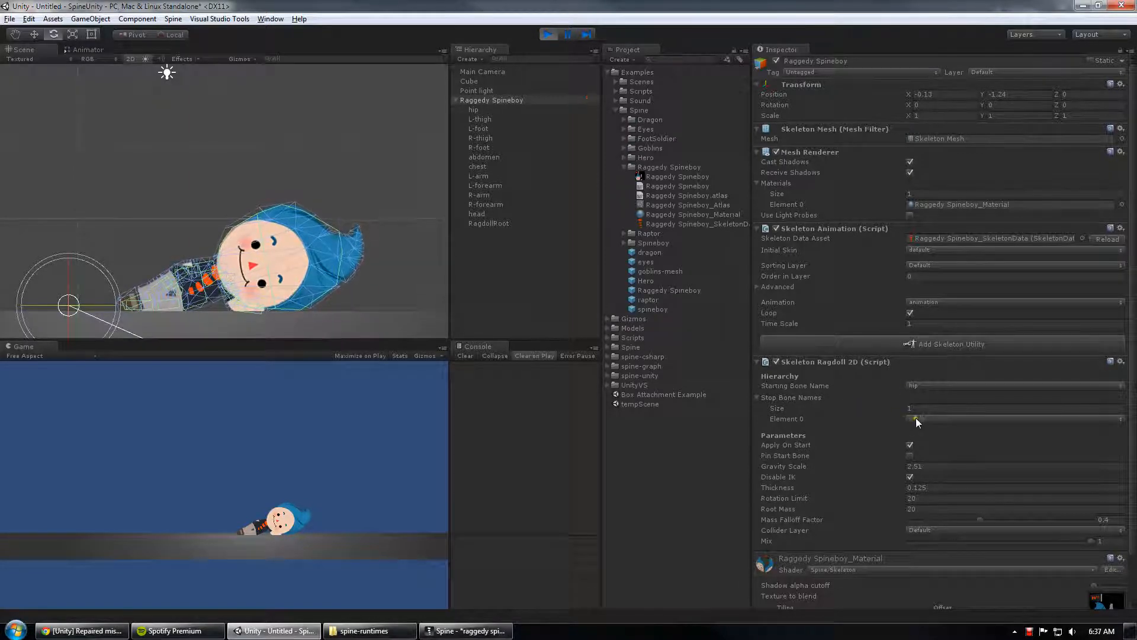
scroll(224, 201, "down", 5)
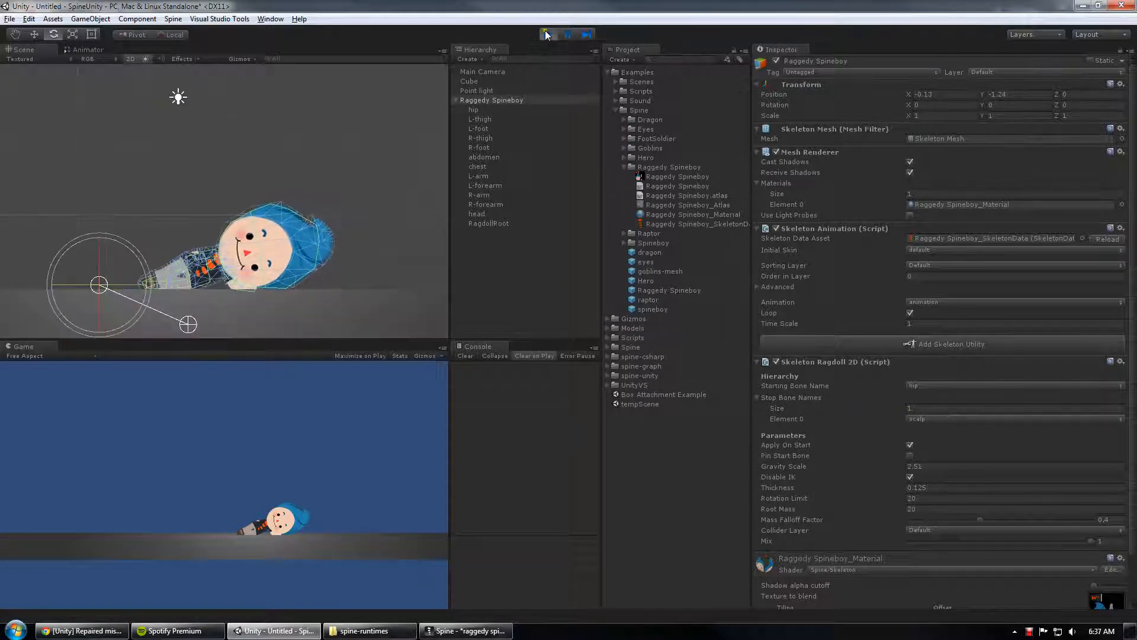
left_click(548, 34)
scroll(324, 181, "up", 2)
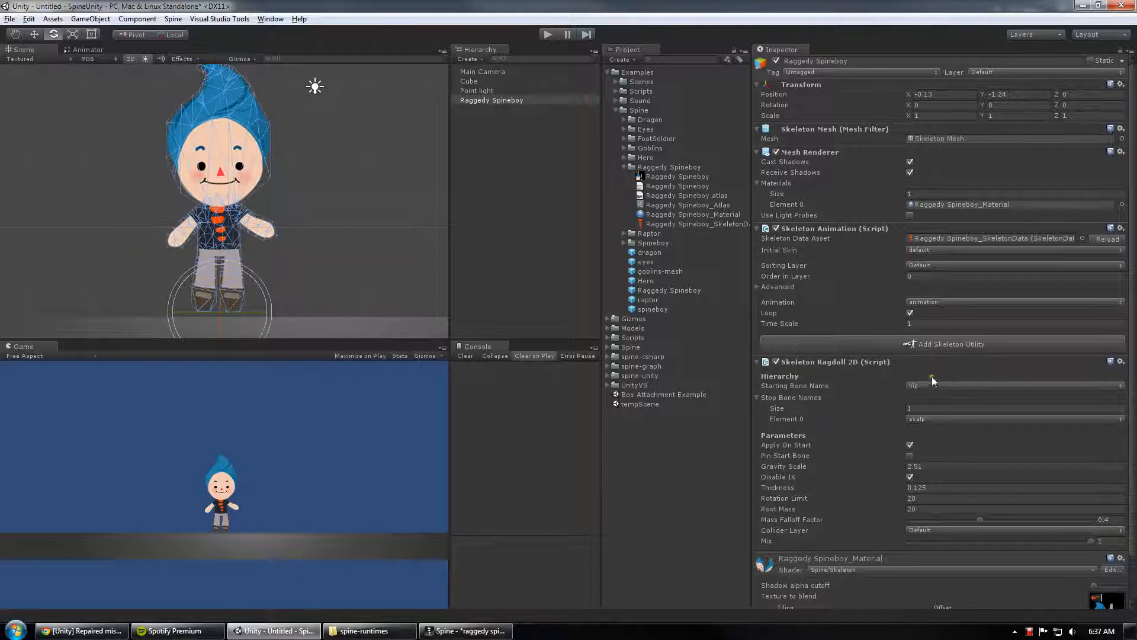
left_click(780, 399)
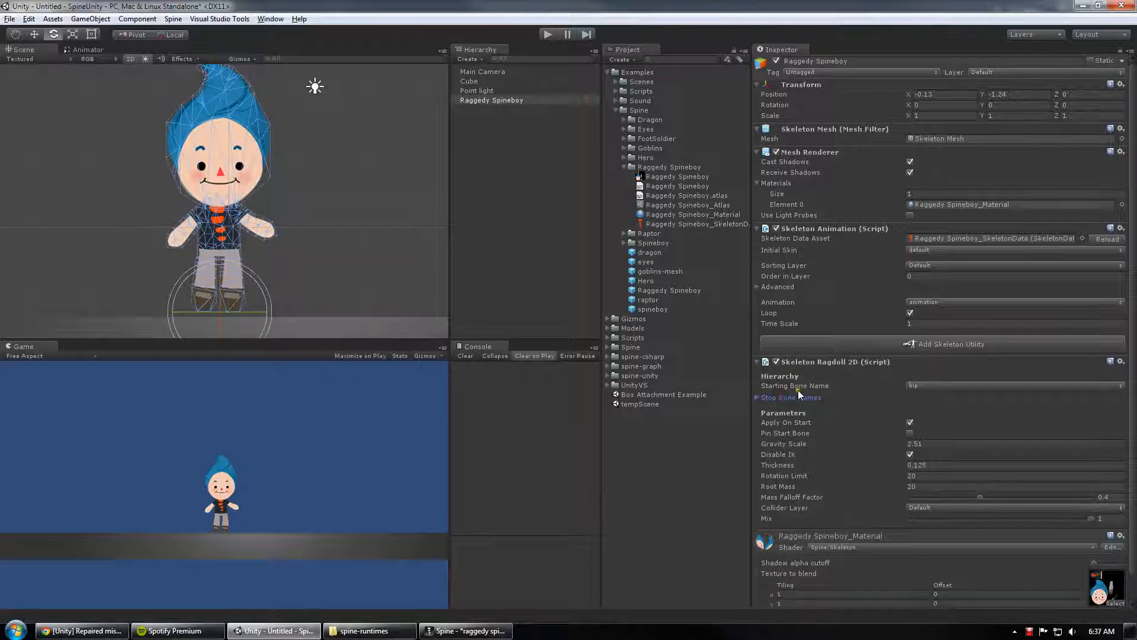
left_click(786, 398)
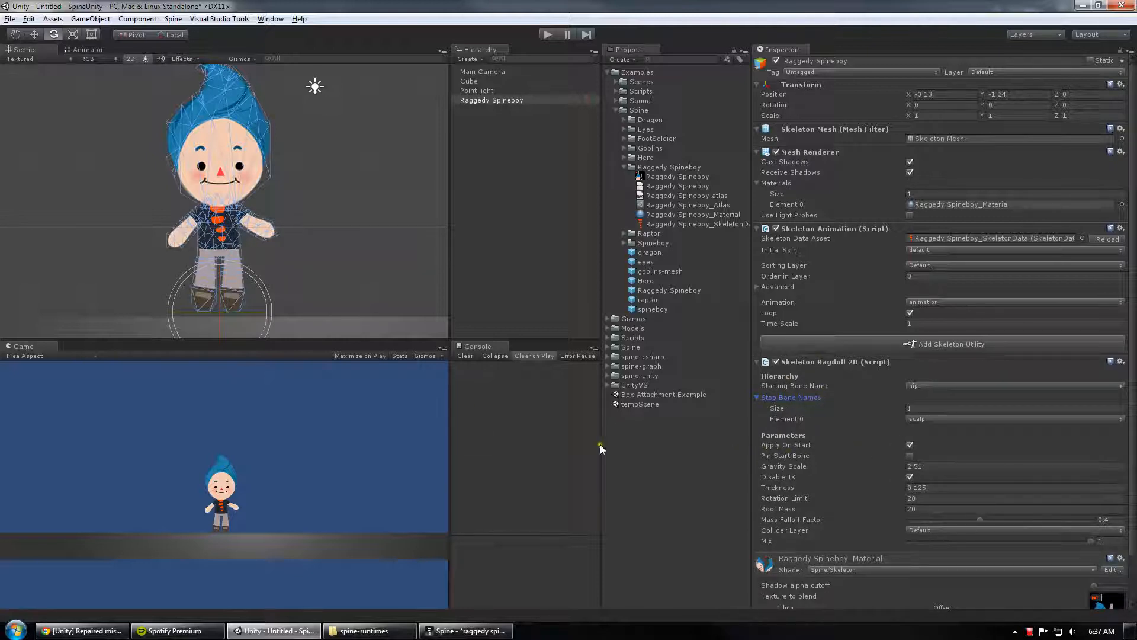
left_click(777, 456)
left_click(918, 385)
left_click(805, 386)
Step: Set the Stop Bone Names size to 0 and choose abdomen as the ragdoll's starting bone
left_click(937, 407)
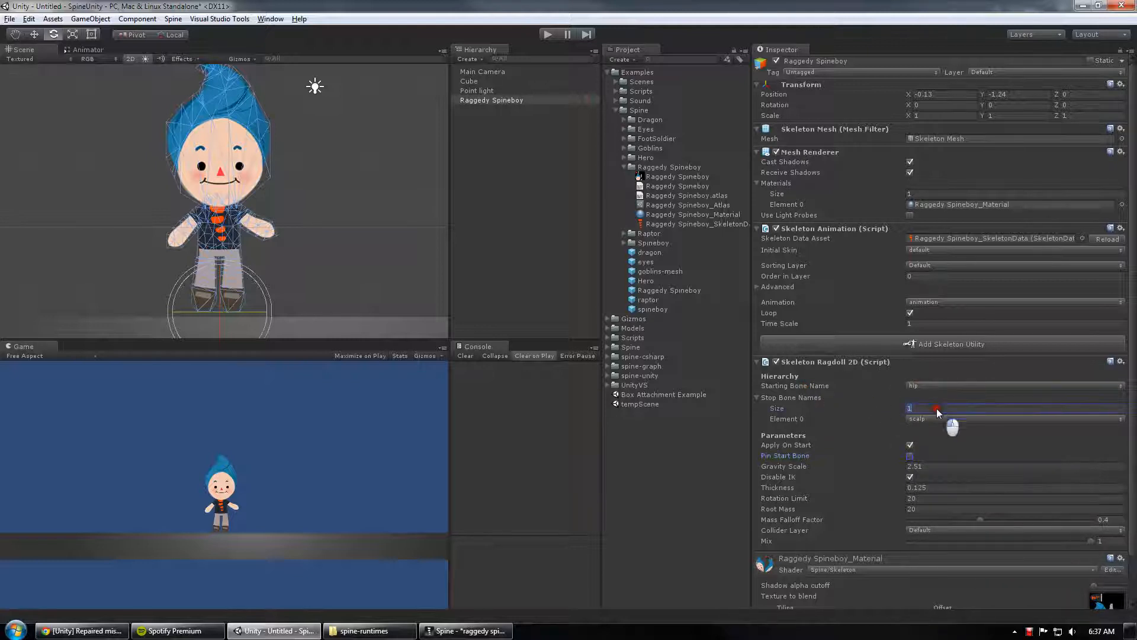
type("0")
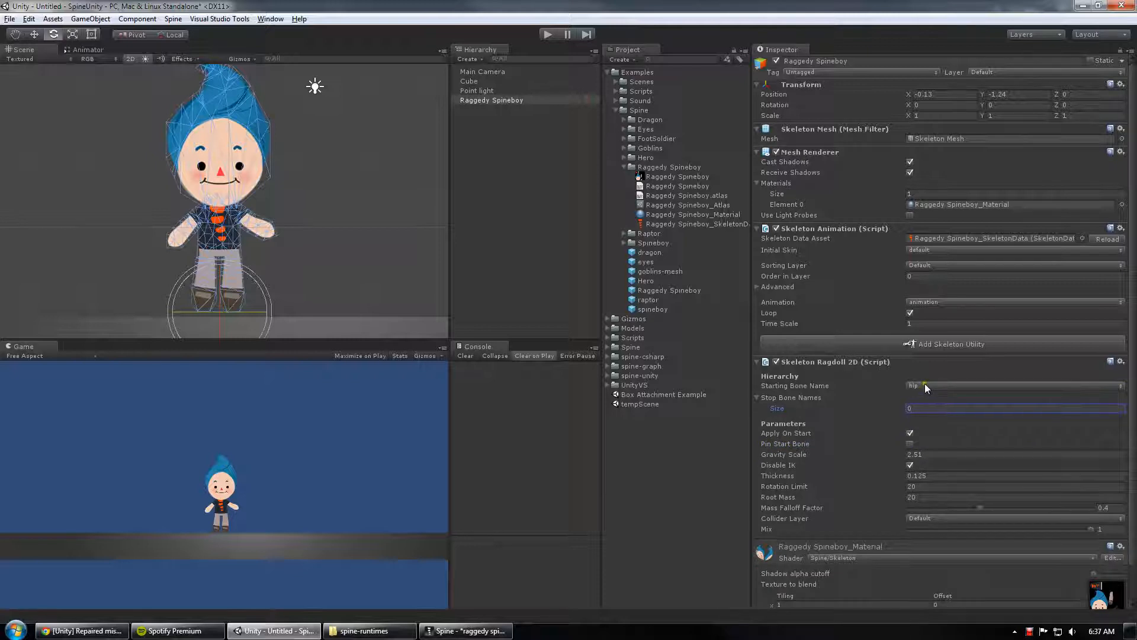
left_click(927, 386)
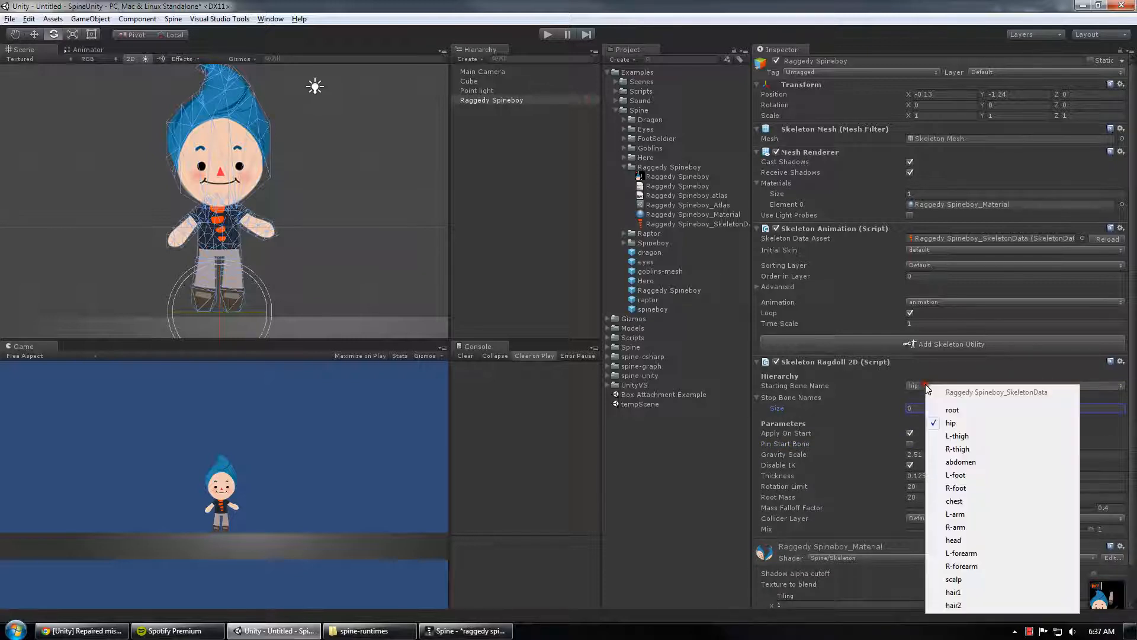
left_click(968, 465)
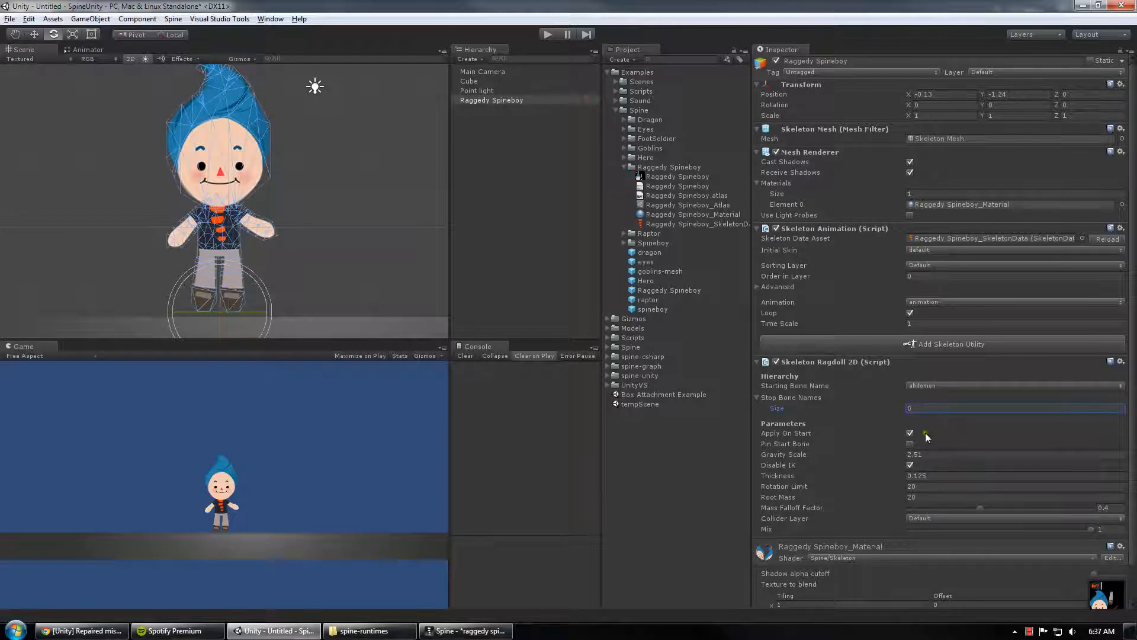
Step: Enable Pin Start Bone and run the scene with a taller Scene view to watch the pinned ragdoll
left_click(910, 433)
left_click(910, 443)
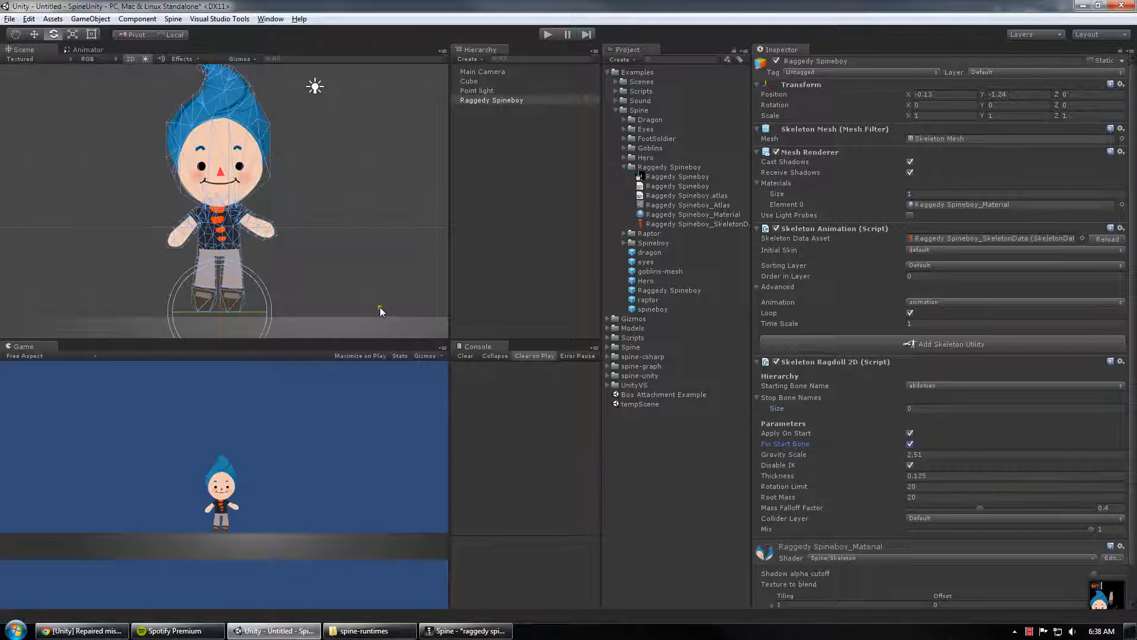
scroll(286, 239, "up", 5)
left_click_drag(330, 340, 326, 429)
middle_click_drag(362, 337, 326, 295)
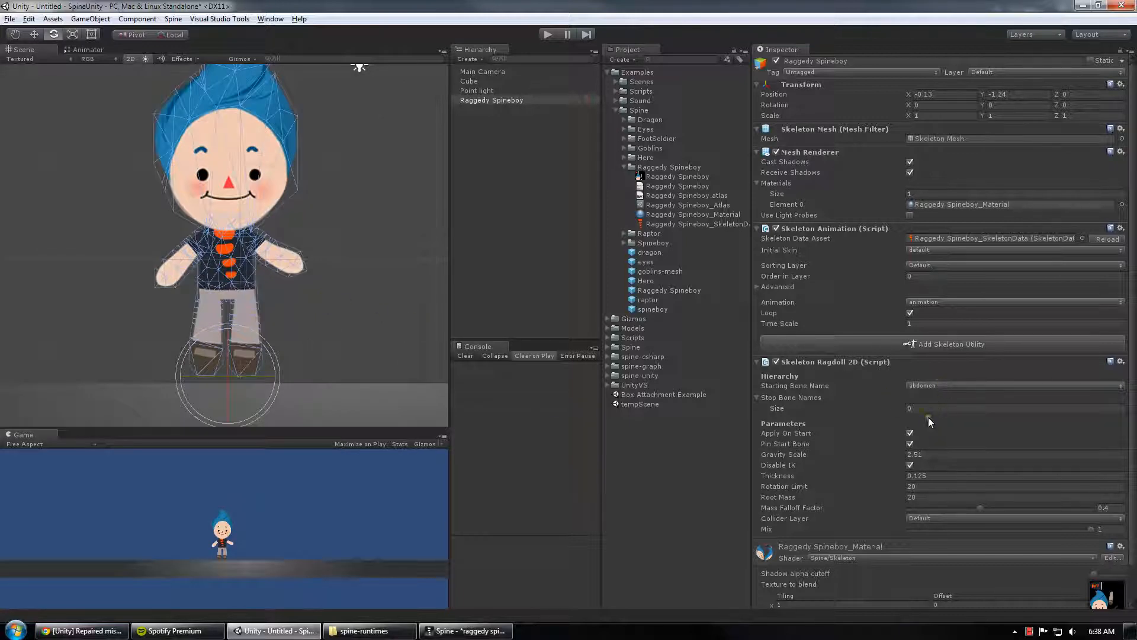
left_click(548, 34)
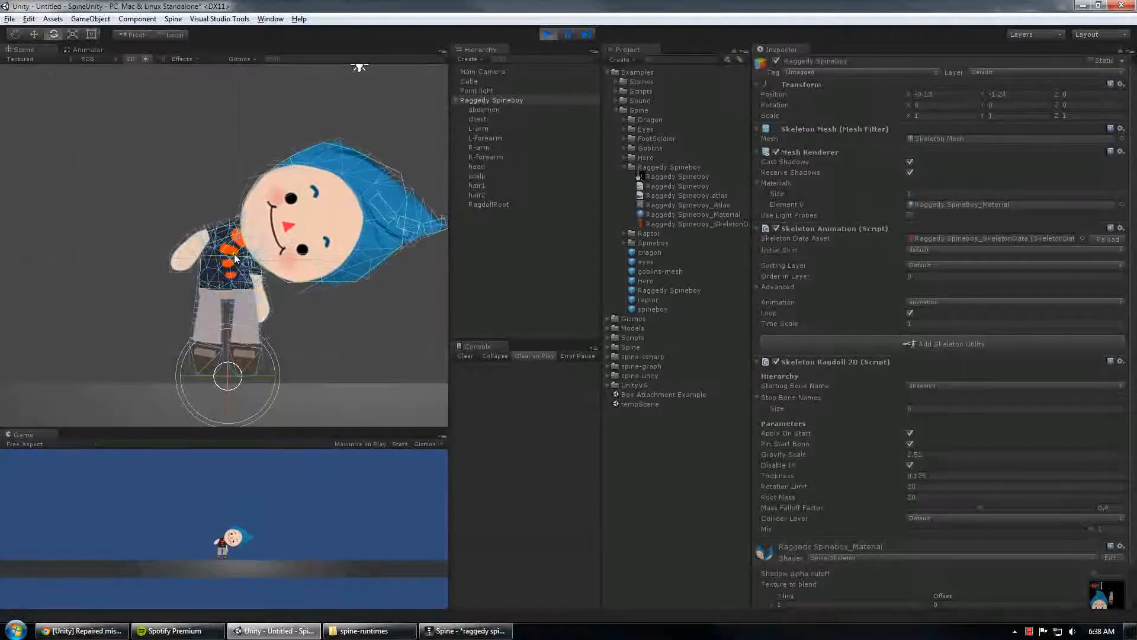
Step: Stop playback, lower the ragdoll's Mass Falloff Factor to 0.166, and run the scene again to watch Raggedy Spineboy
left_click(548, 34)
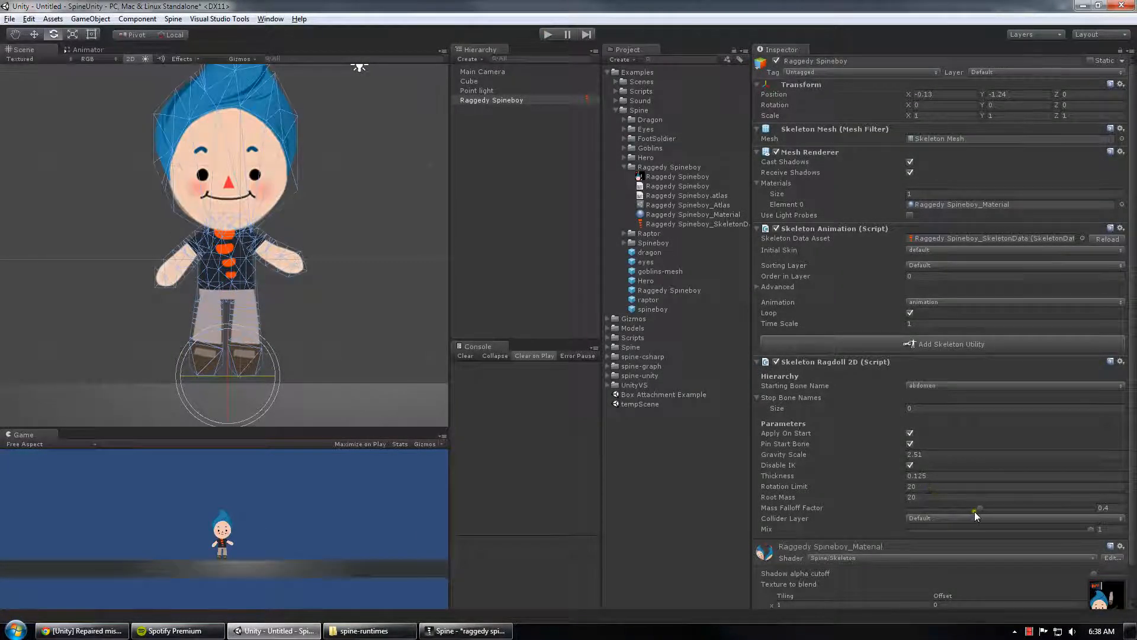
left_click_drag(975, 510, 938, 516)
left_click(548, 34)
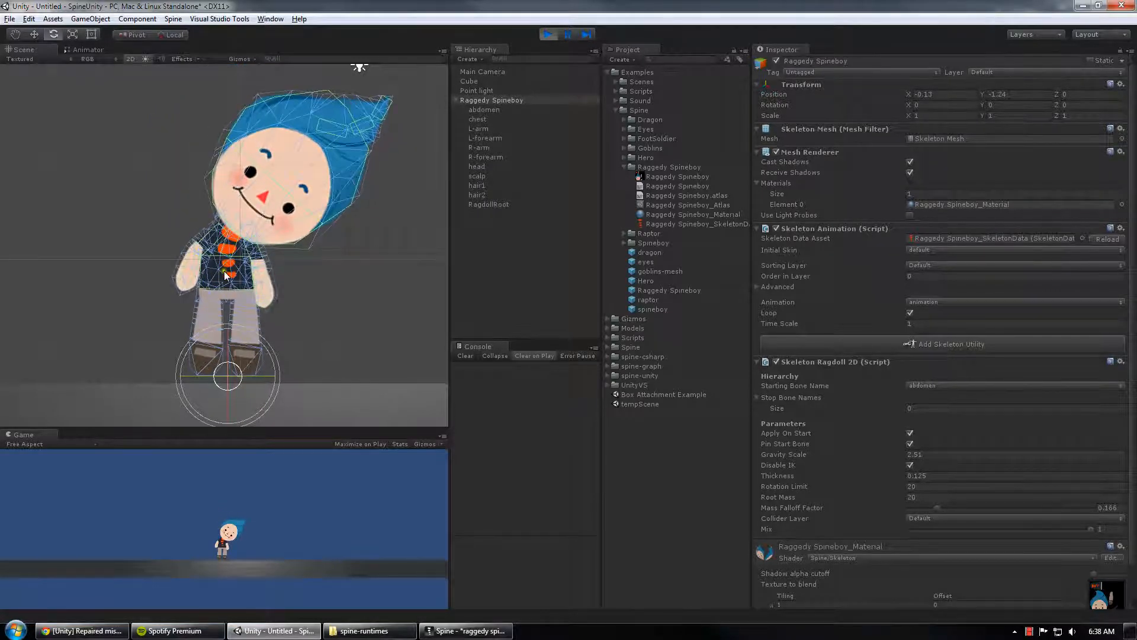
mouse_move(326, 262)
middle_mouse_down()
mouse_move(360, 285)
mouse_move(336, 277)
middle_mouse_up()
scroll(325, 273, "up", 2)
scroll(314, 289, "down", 1)
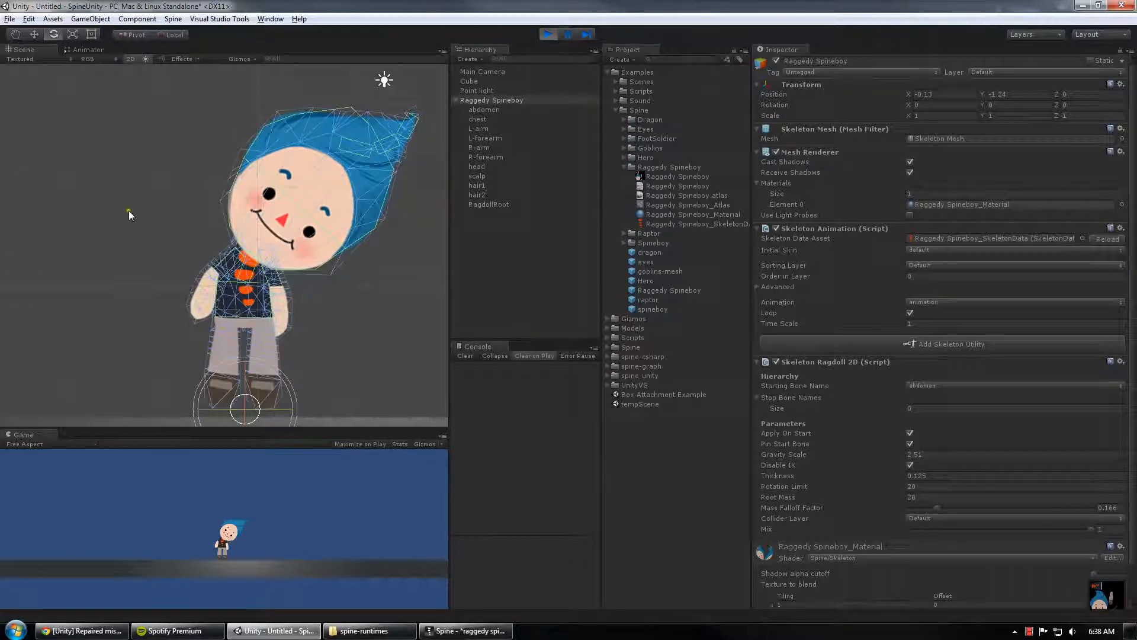
Step: Create a 3D sphere in the running scene and move it to the empty area left of Raggedy Spineboy
left_click(88, 19)
left_click(131, 58)
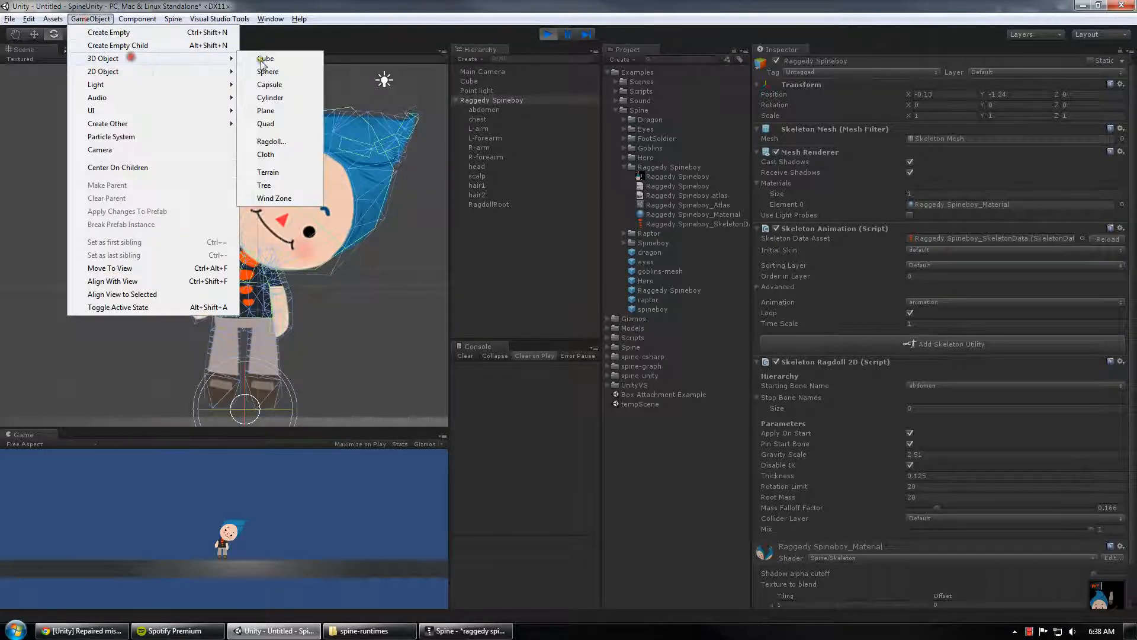
left_click(280, 73)
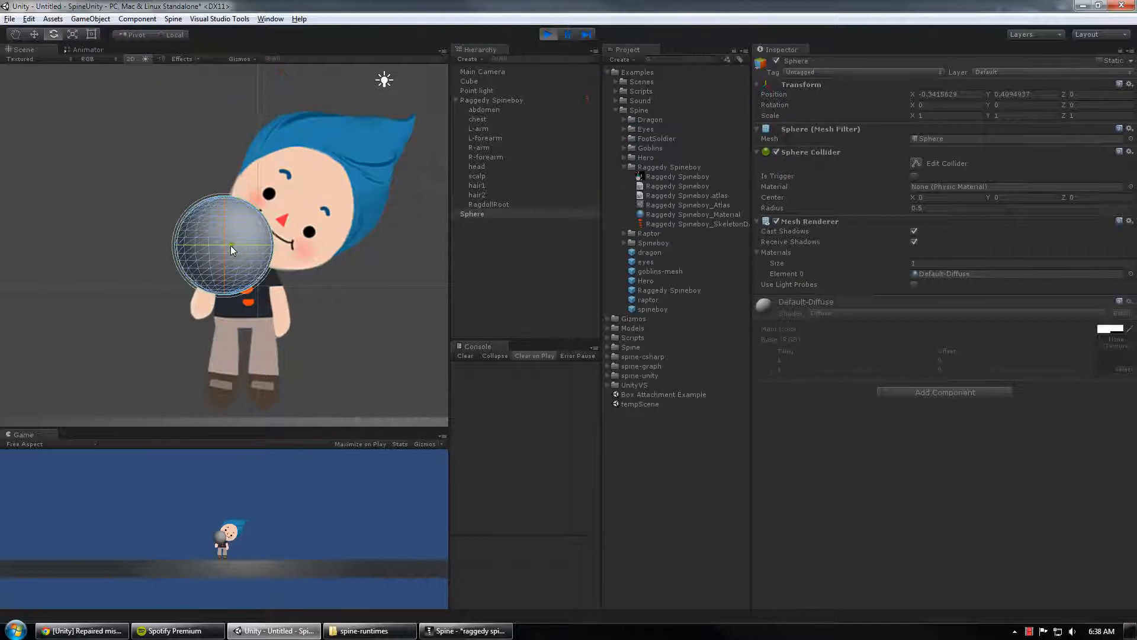
left_click_drag(225, 228, 122, 183)
Step: Replace the sphere's Sphere Collider component with a Circle Collider 2D
right_click(818, 149)
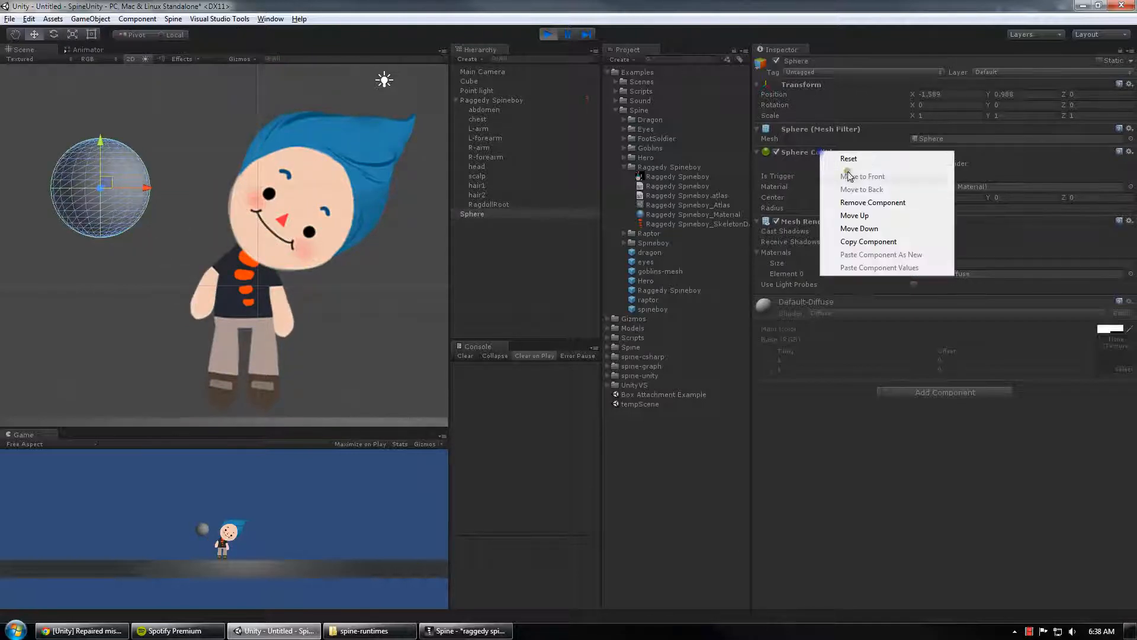
left_click(863, 197)
left_click(937, 323)
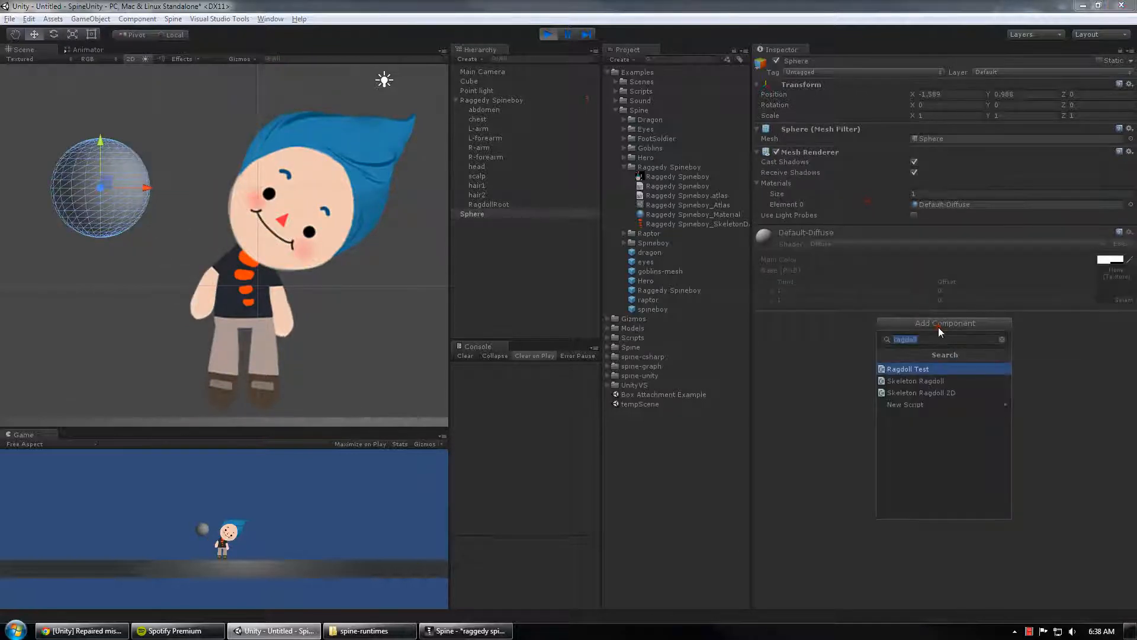
type("sphere")
key("BackSpace")
key("BackSpace")
key("BackSpace")
key("BackSpace")
key("BackSpace")
key("BackSpace")
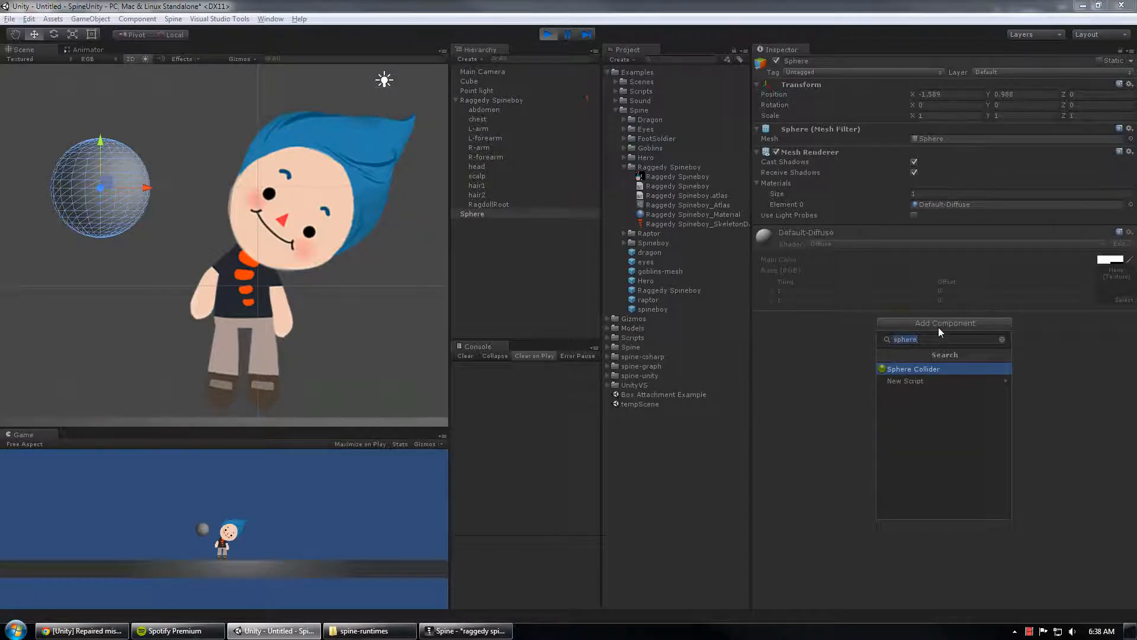
type("circle")
key("Return")
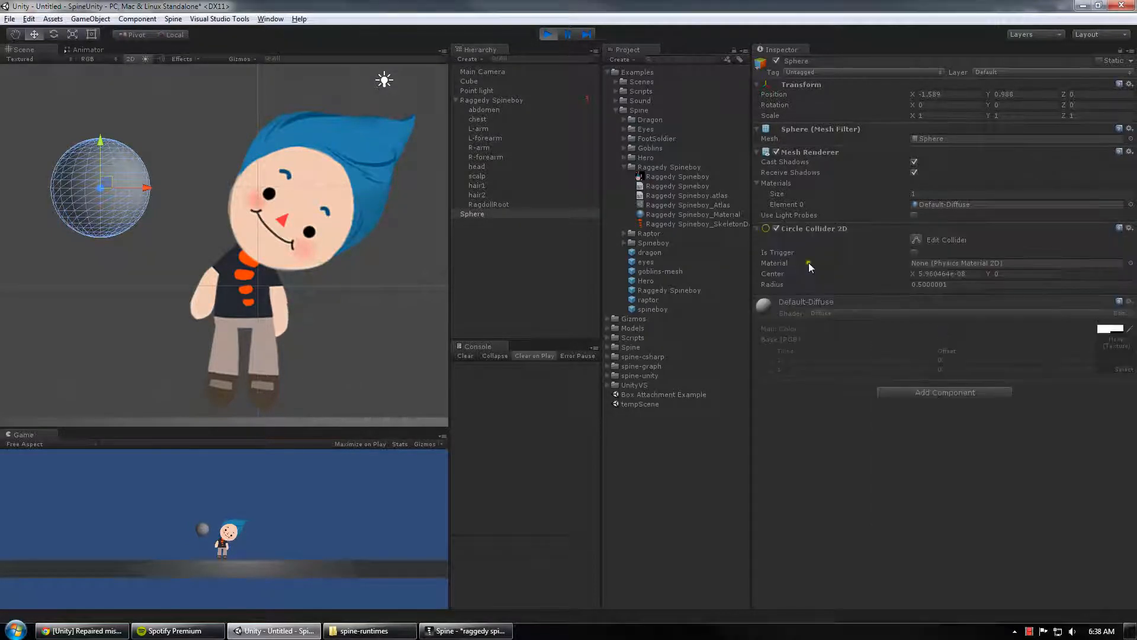
Step: Move the sphere around Raggedy Spineboy to push the pinned ragdoll, ending on the character's right side
left_click_drag(108, 176, 237, 65)
left_click_drag(415, 633, 413, 277)
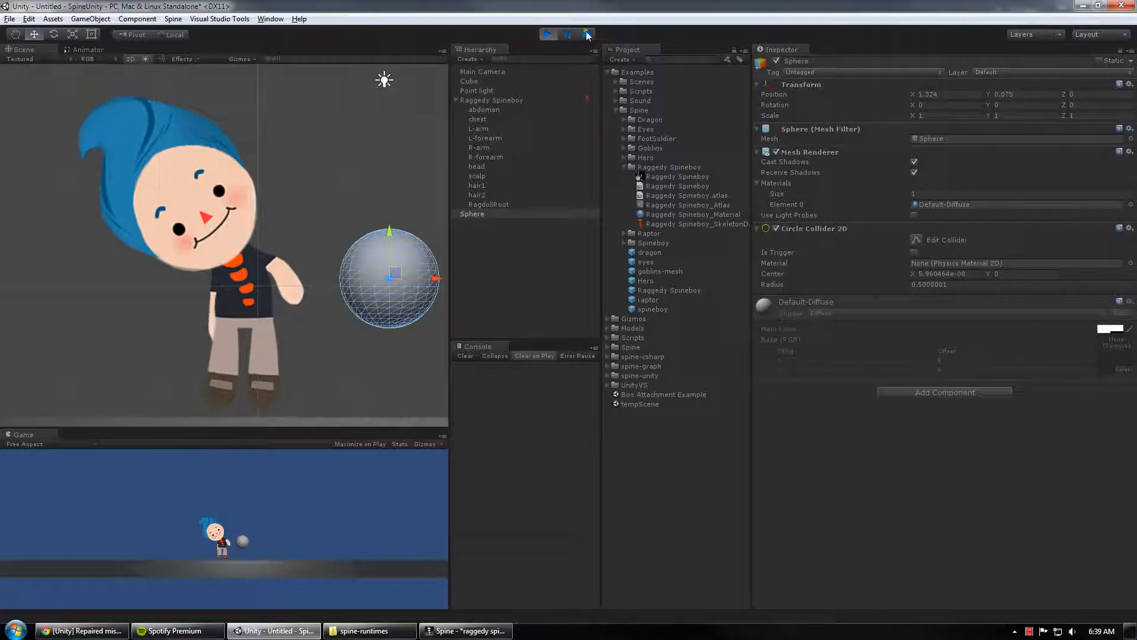
Step: Examine the physics components on the ragdoll's chest and abdomen bones, then stop playback and reselect Raggedy Spineboy
left_click(498, 117)
left_click(499, 102)
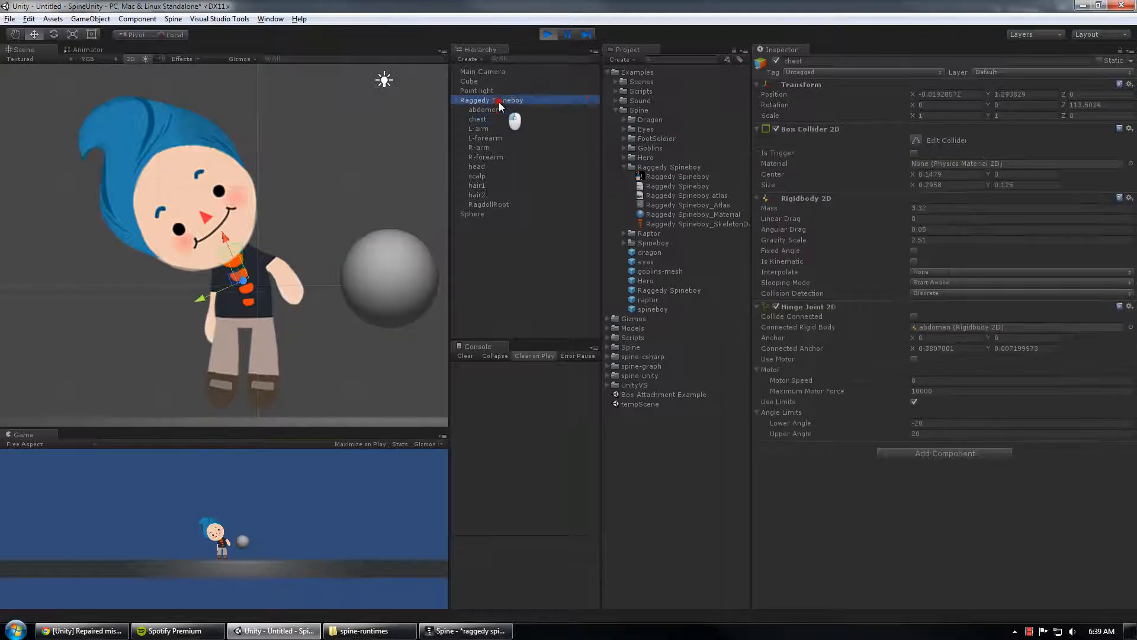
left_click(500, 117)
left_click(501, 108)
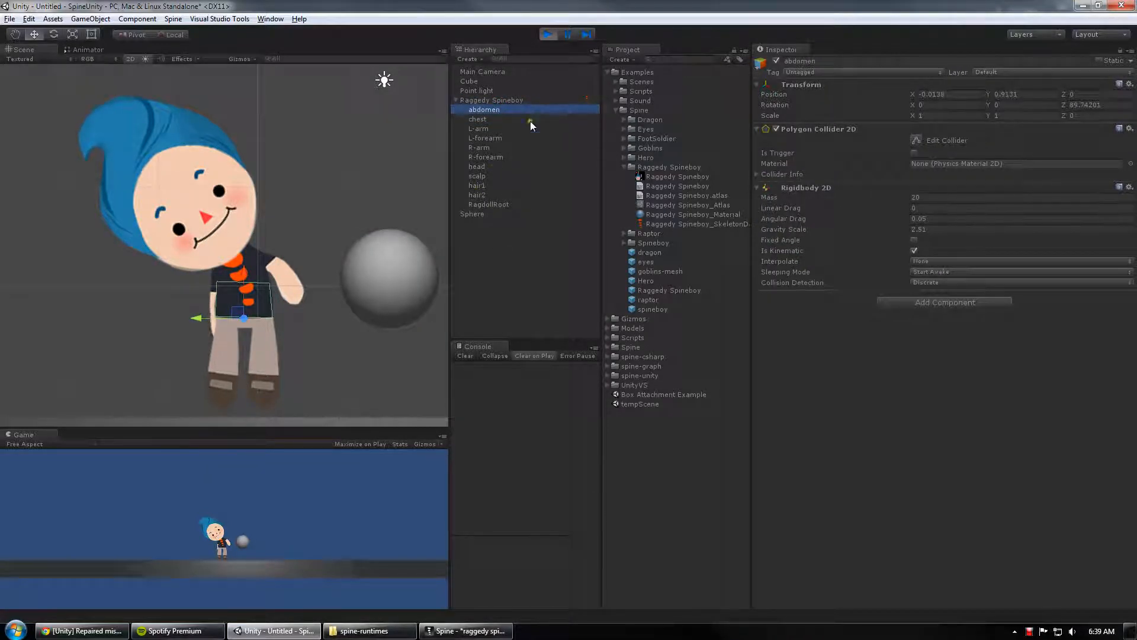
left_click(548, 34)
left_click(514, 100)
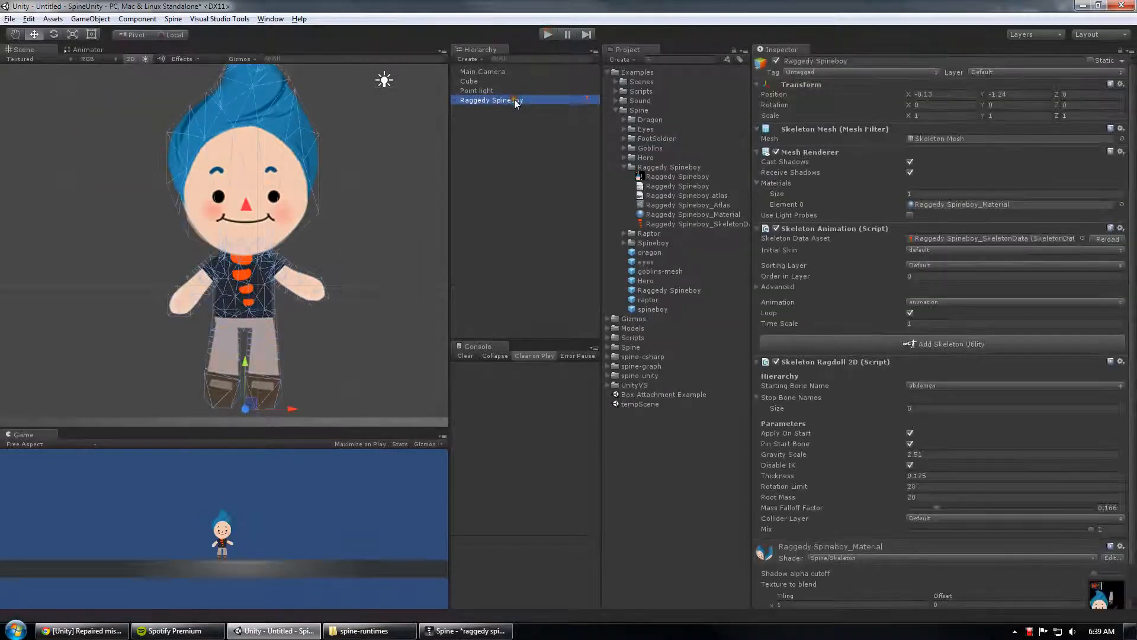
scroll(959, 395, "down", 2)
scroll(958, 390, "up", 2)
Step: Open the Ragdoll scene from the Examples Scenes folder without saving the current untitled scene
left_click(625, 168)
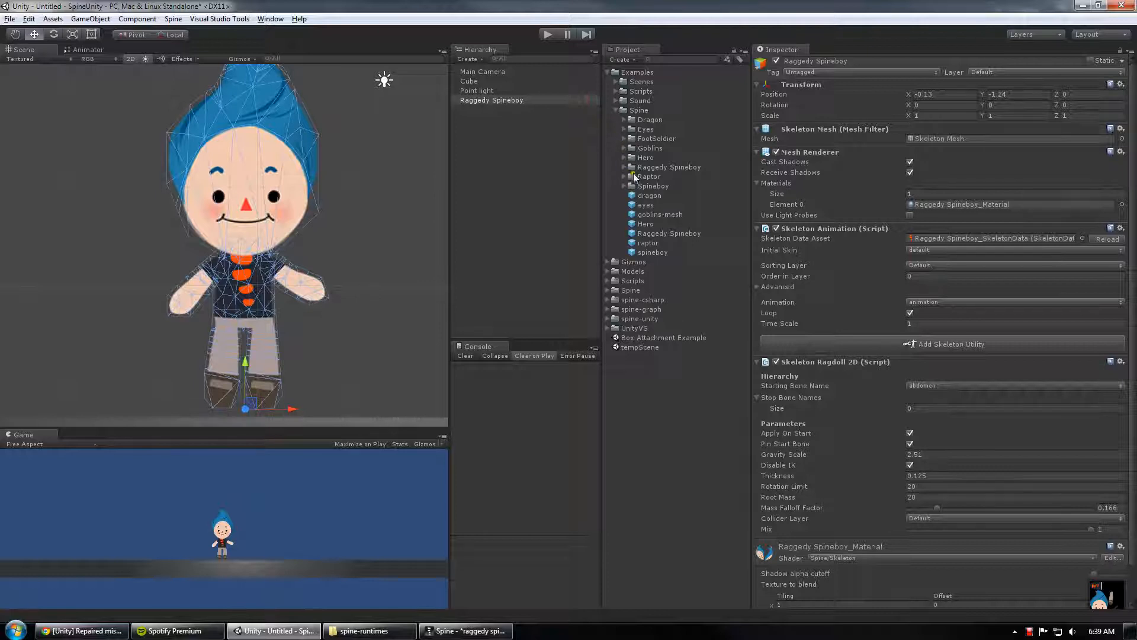
left_click(616, 111)
left_click(617, 83)
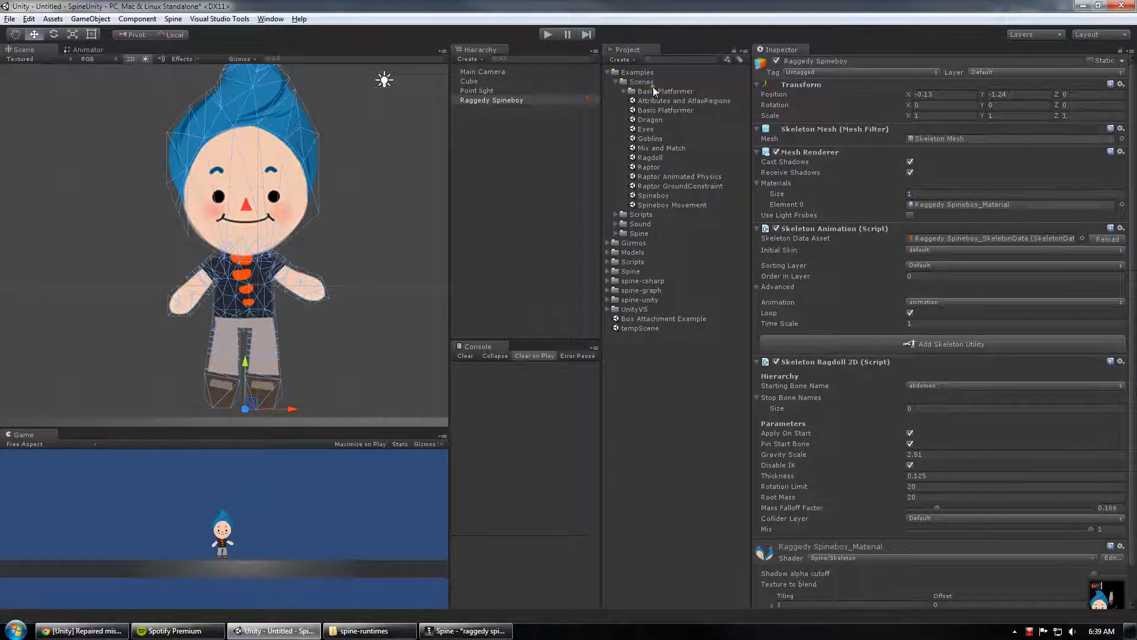
double_click(651, 158)
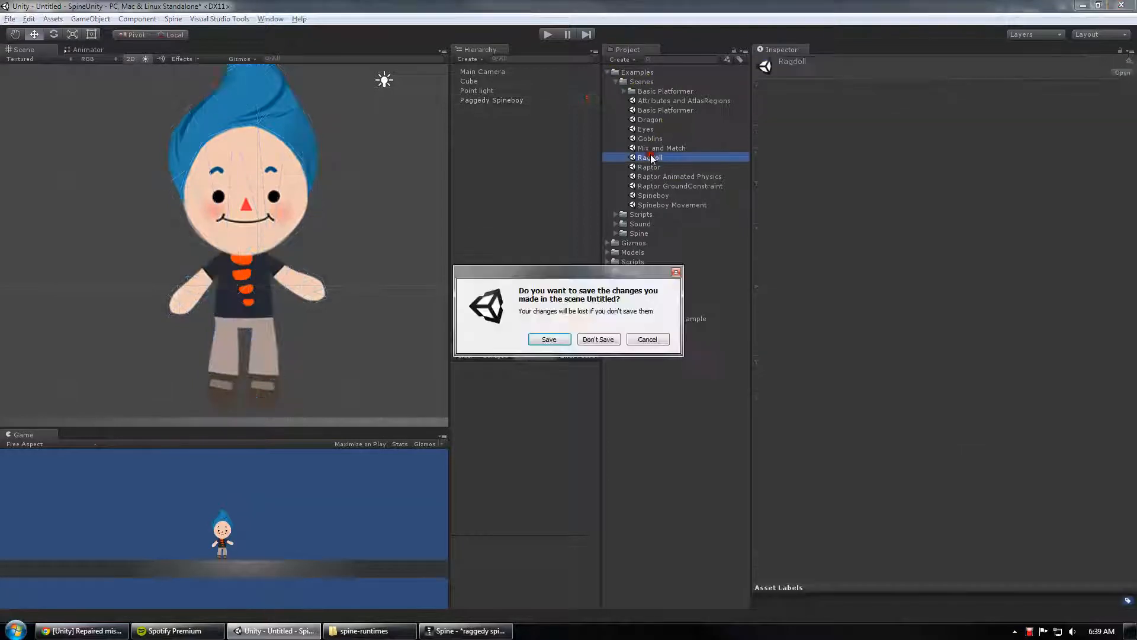
left_click(598, 339)
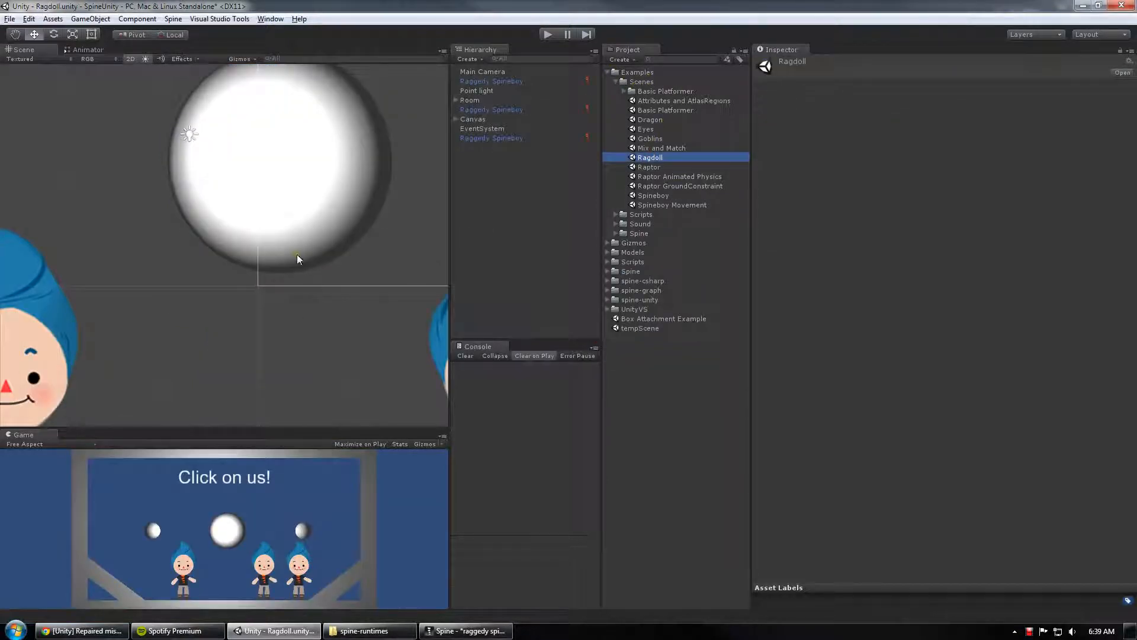
Step: Select the rightmost Raggedy Spineboy and examine its Skeleton Ragdoll 2D and Raggedy Spineboy script settings
scroll(297, 259, "down", 8)
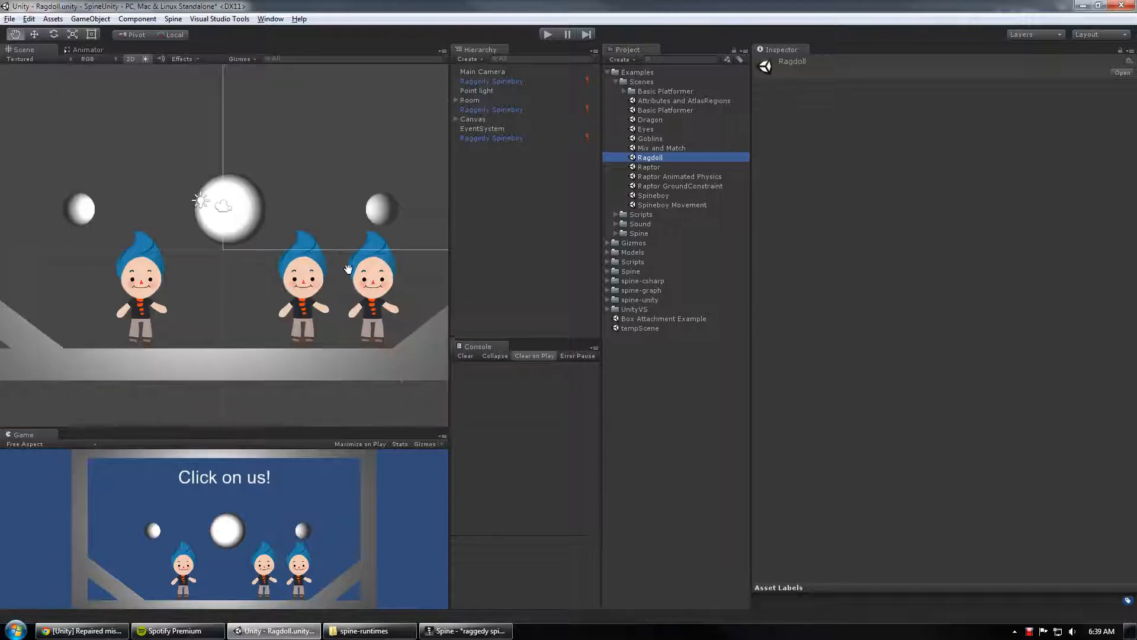
middle_click_drag(349, 269, 257, 306)
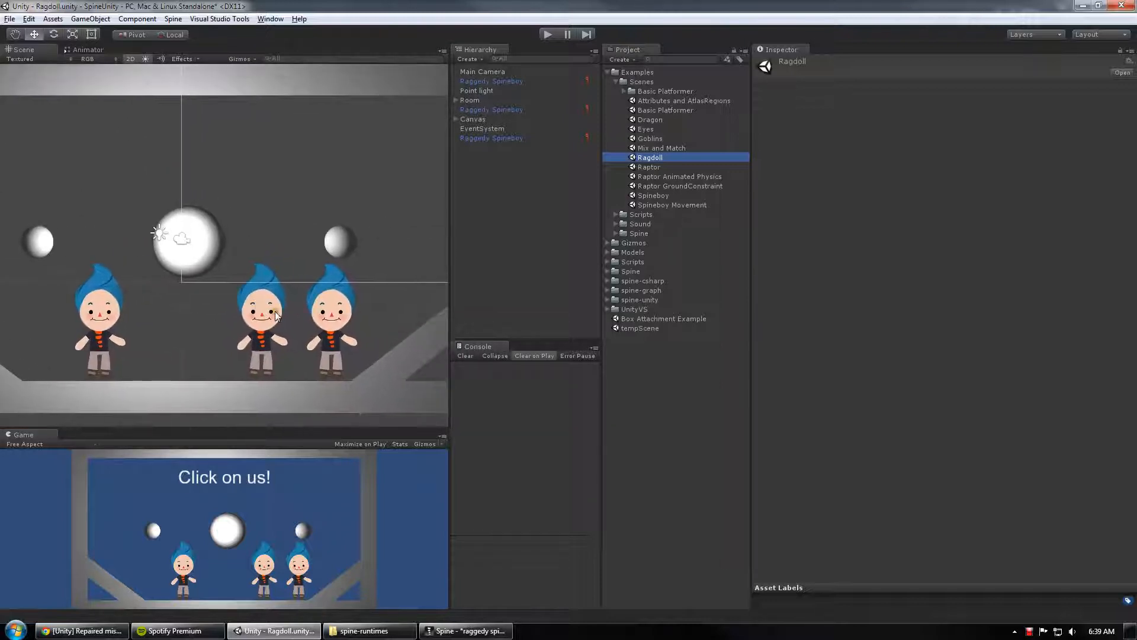
scroll(314, 312, "down", 3)
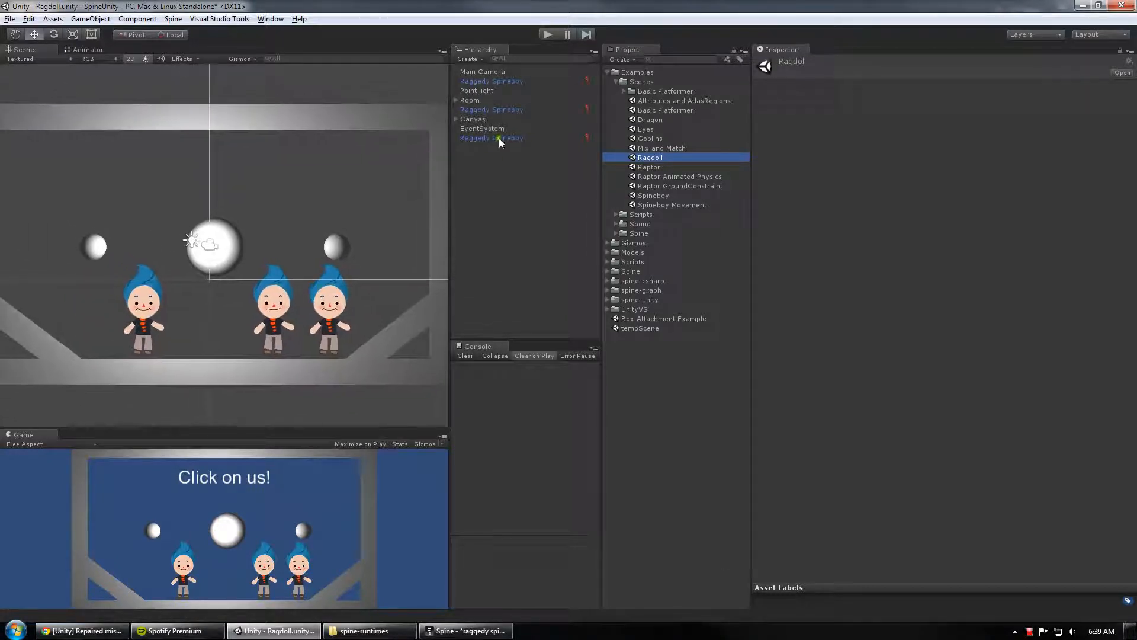
left_click(499, 138)
scroll(910, 526, "down", 3)
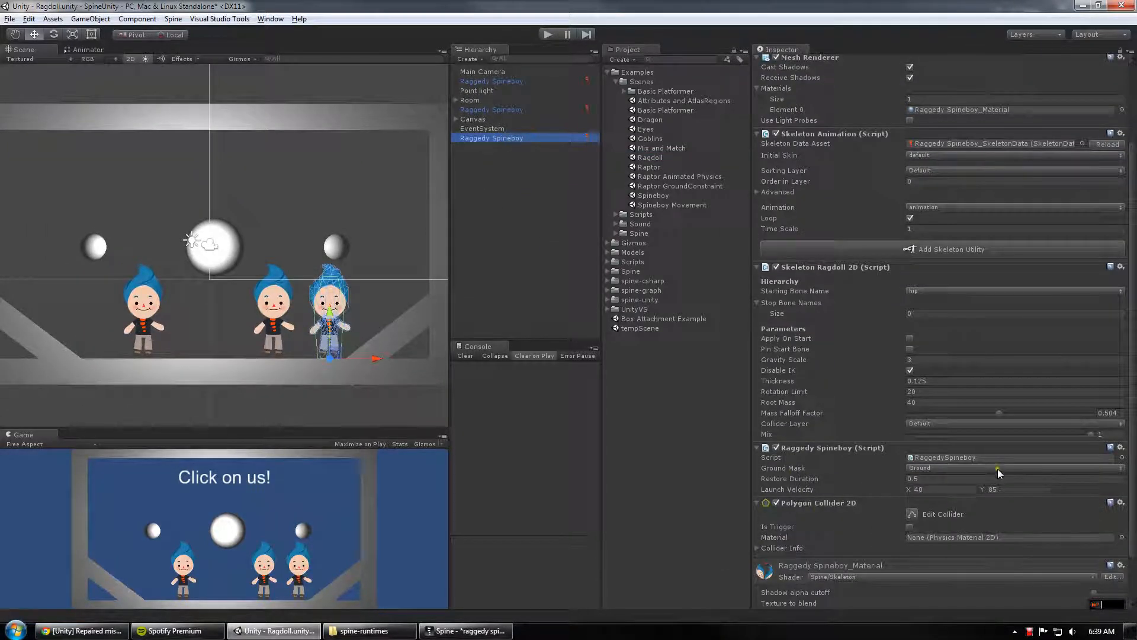
middle_click_drag(323, 336, 342, 317)
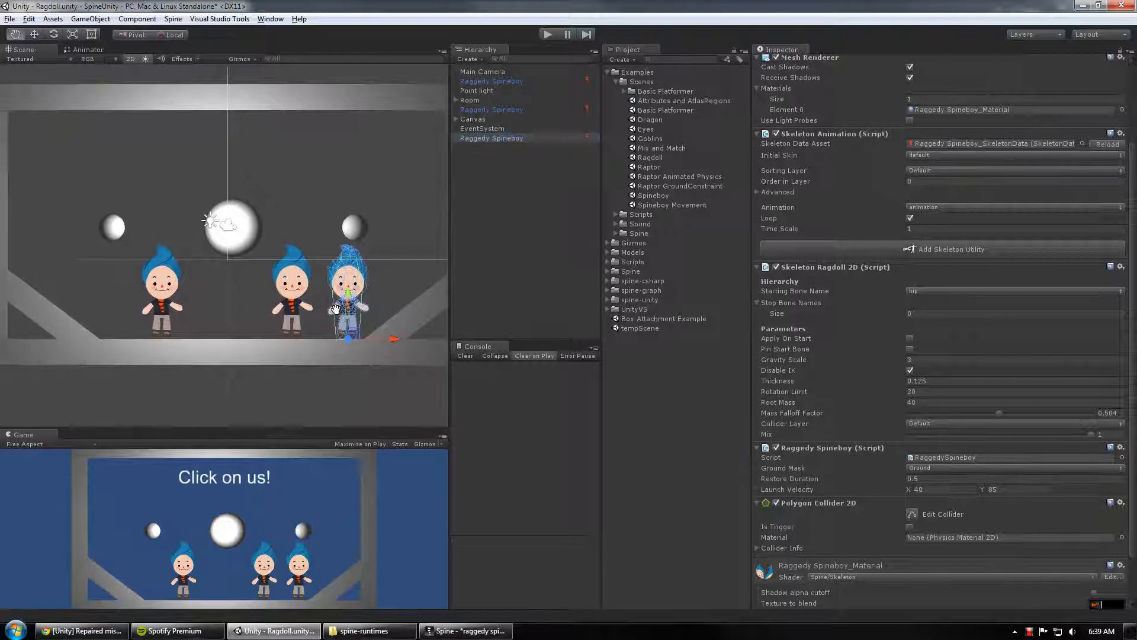
Step: Run the Ragdoll scene with a taller Game view and launch the middle and rightmost Raggedy Spineboys as ragdolls
left_click(549, 34)
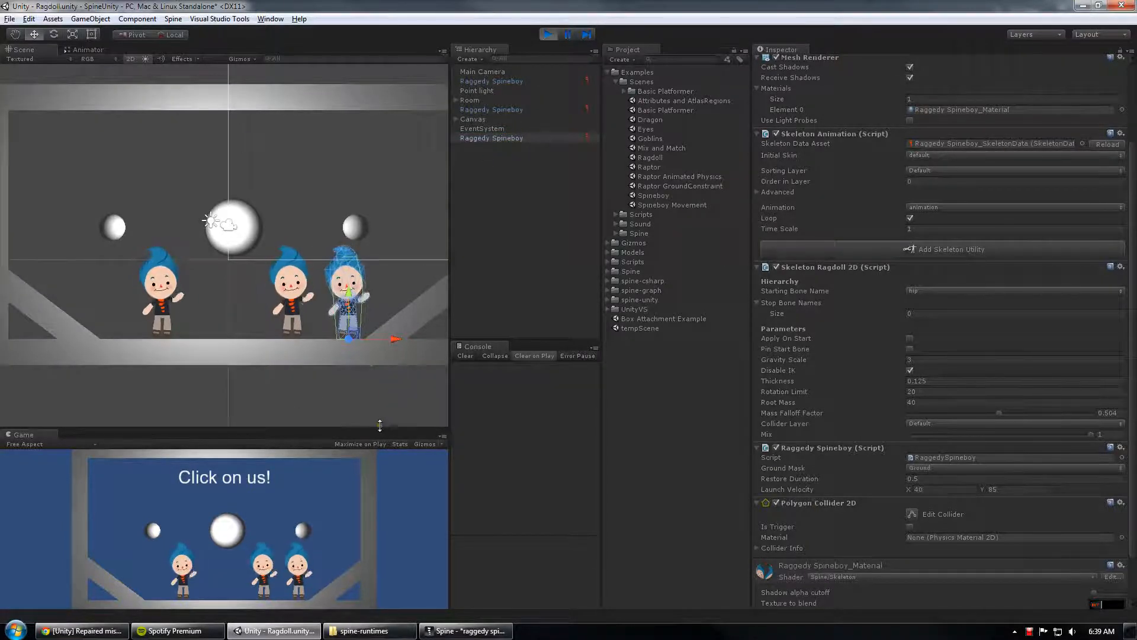
left_click_drag(382, 421, 380, 279)
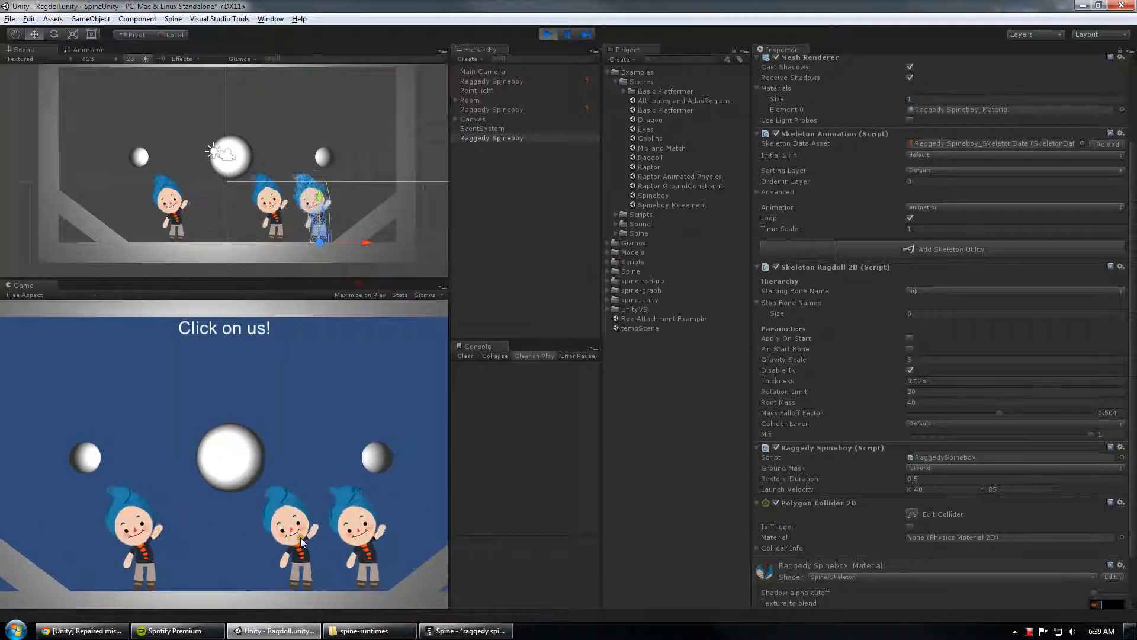
left_click(296, 531)
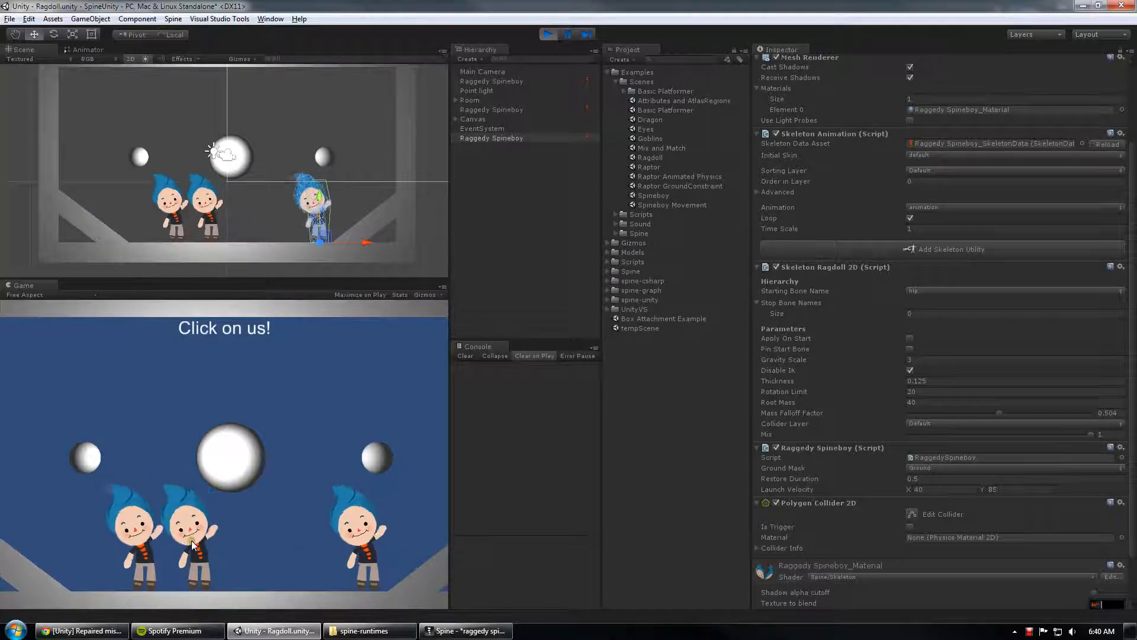
left_click(368, 538)
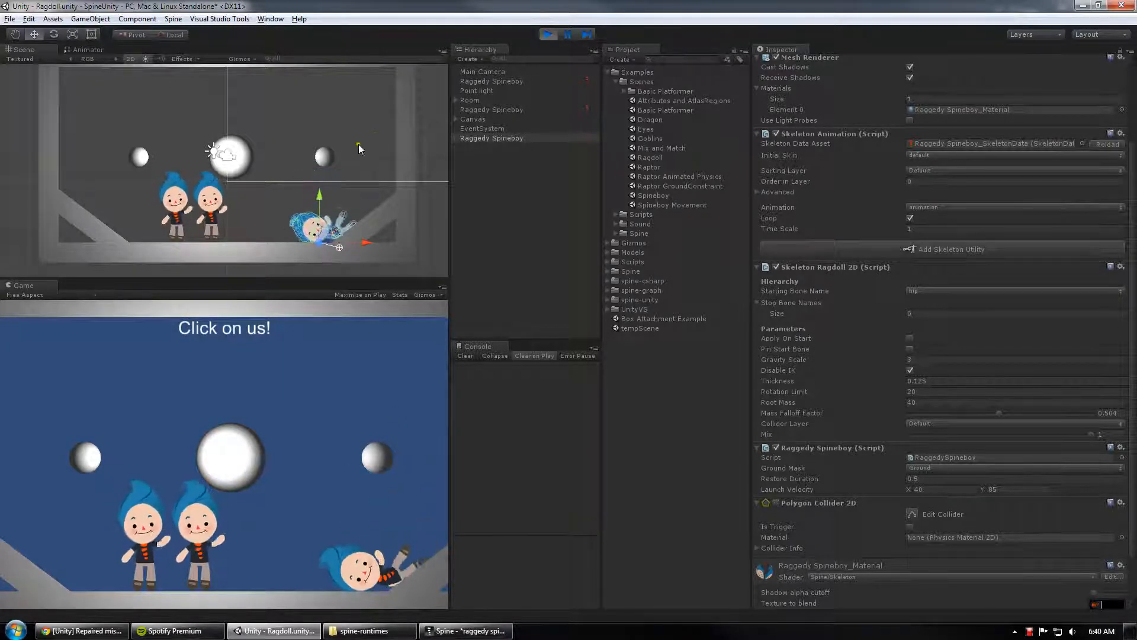
Step: Enlarge the Scene view around the rightmost Raggedy Spineboy and examine its Polygon Collider 2D and Rigidbody 2D settings
middle_click_drag(338, 218, 300, 187)
scroll(299, 187, "up", 15)
middle_click_drag(327, 236, 305, 199)
scroll(305, 198, "up", 3)
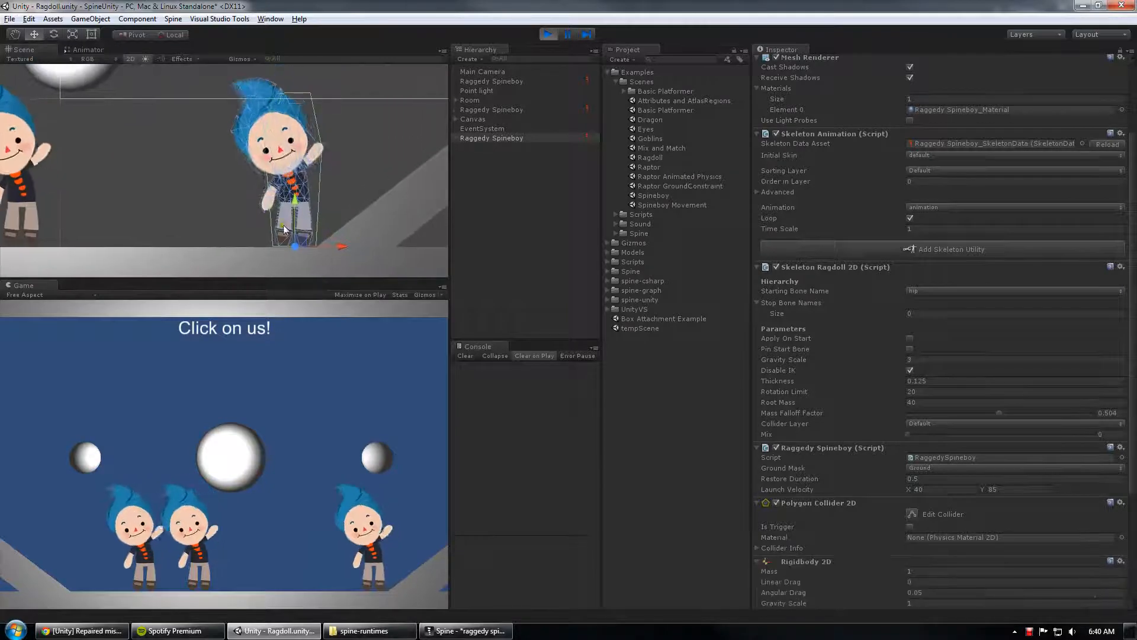
left_click_drag(335, 281, 335, 374)
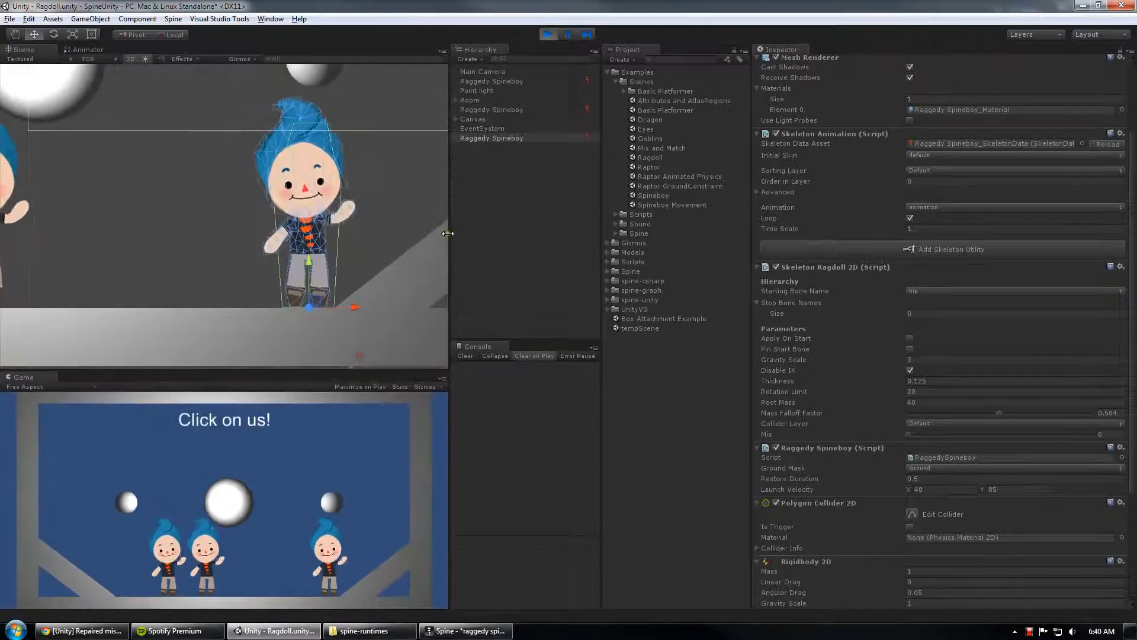
left_click_drag(450, 178, 506, 178)
left_click(562, 138)
middle_click_drag(448, 195, 386, 222)
scroll(852, 510, "down", 3)
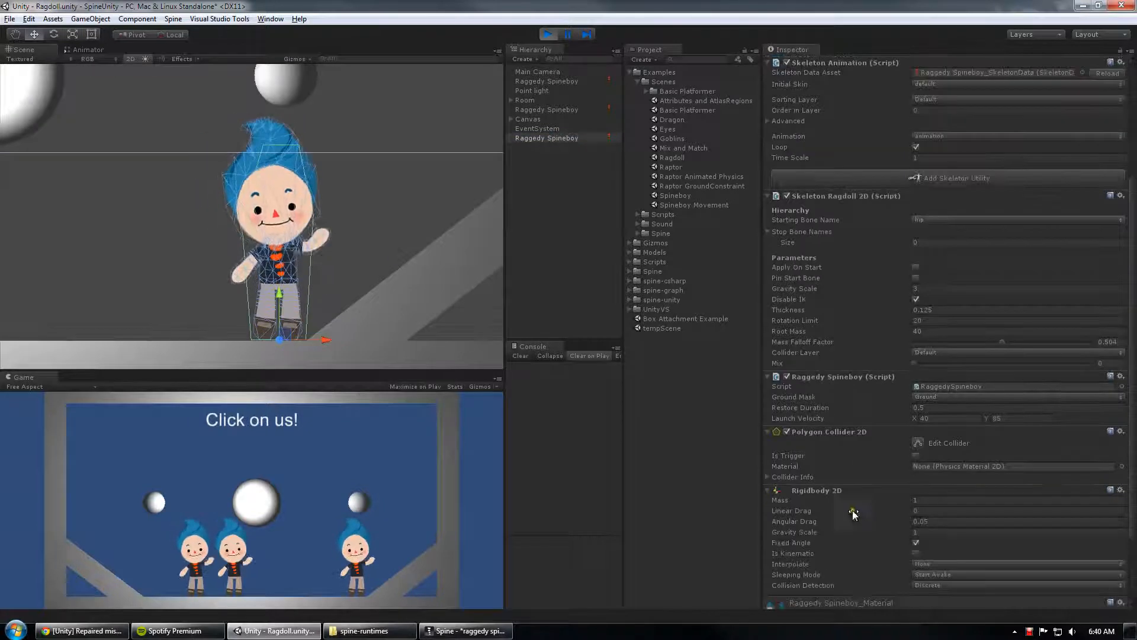
scroll(331, 256, "down", 3)
scroll(292, 277, "down", 5)
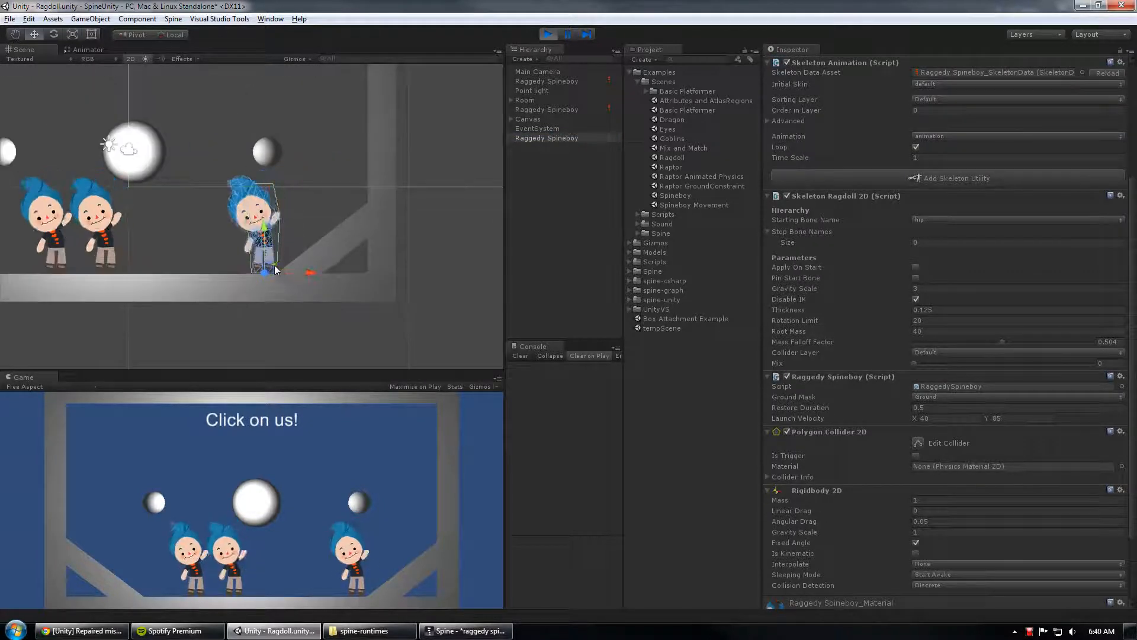
Step: Lift the selected Raggedy Spineboy above the floor in the running scene and drop it, twice, to test its rigidbody
left_click_drag(275, 265, 218, 127)
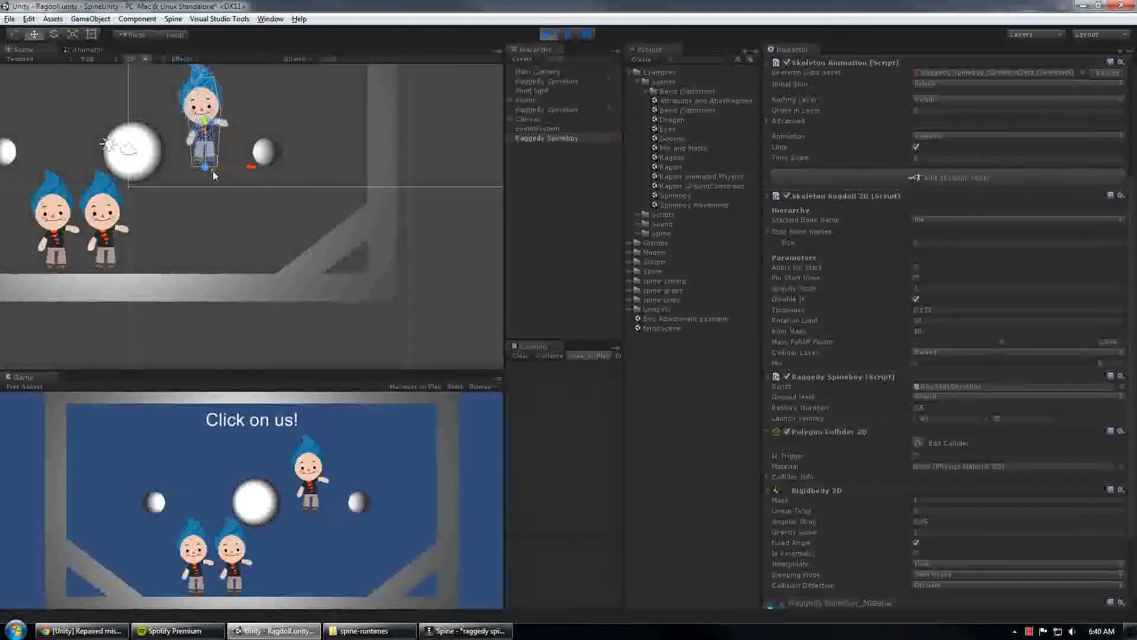
left_click_drag(212, 266, 214, 150)
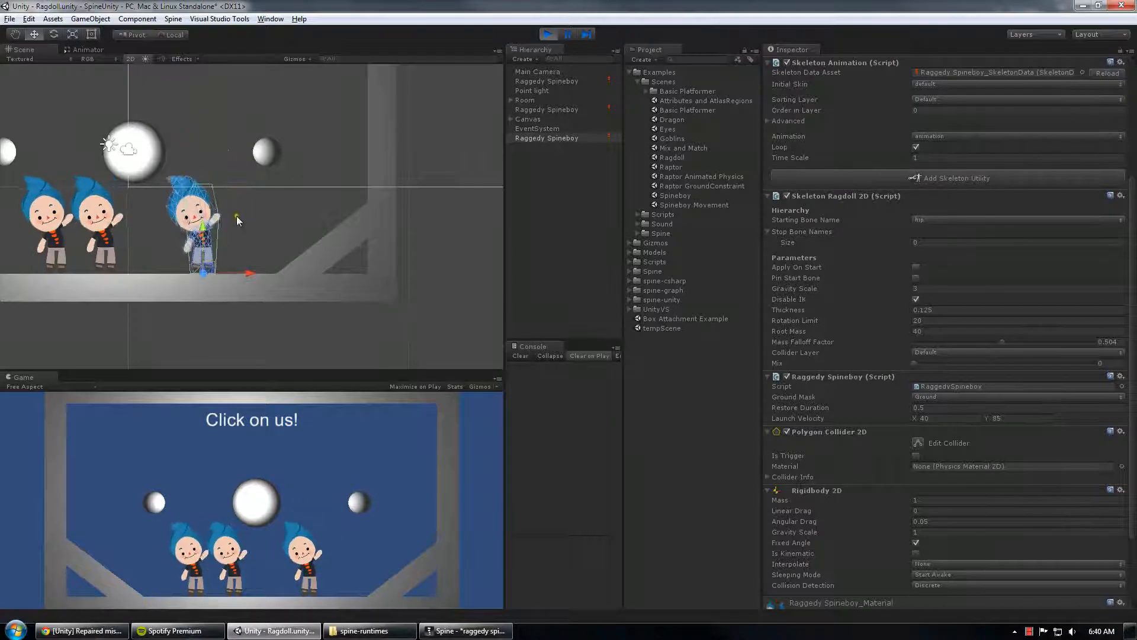
key("f")
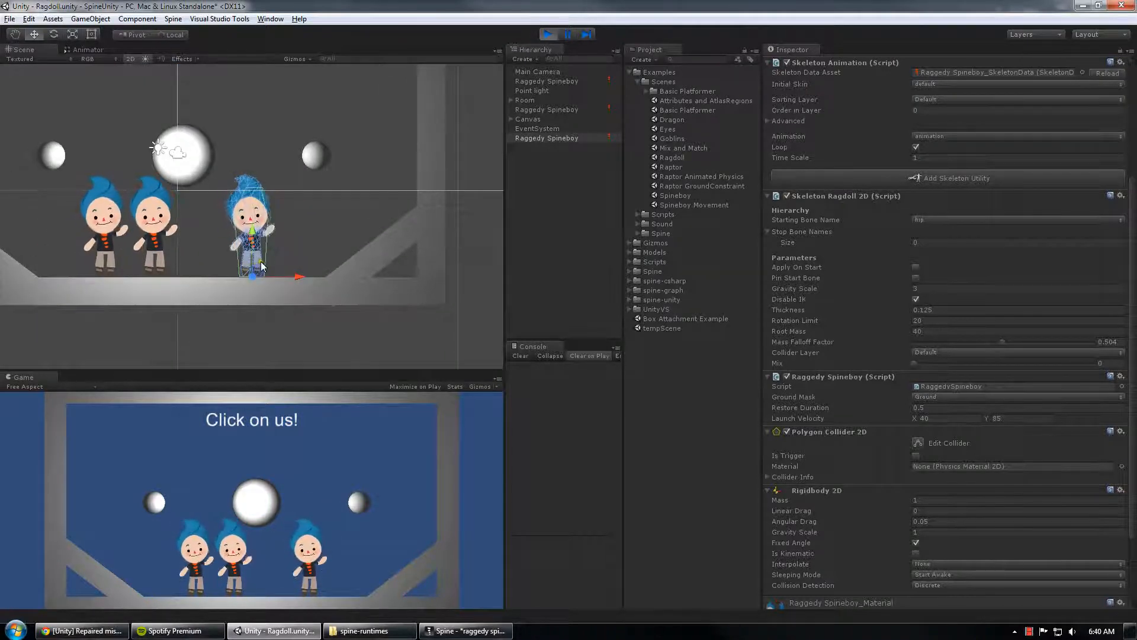
middle_click_drag(301, 252, 336, 260)
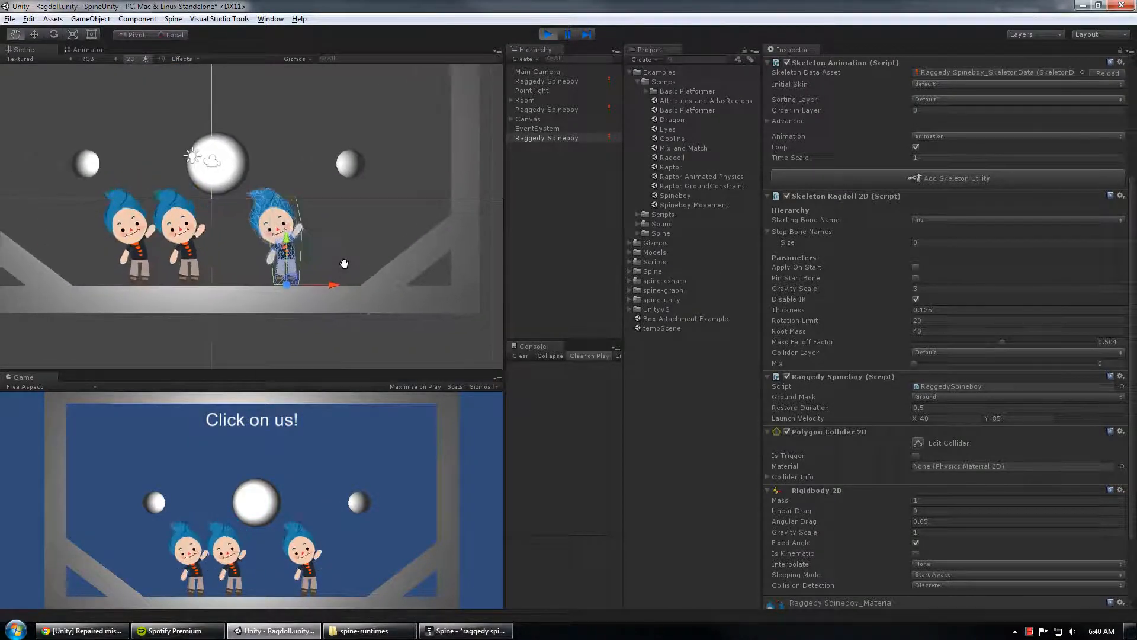
middle_click_drag(241, 218, 273, 238)
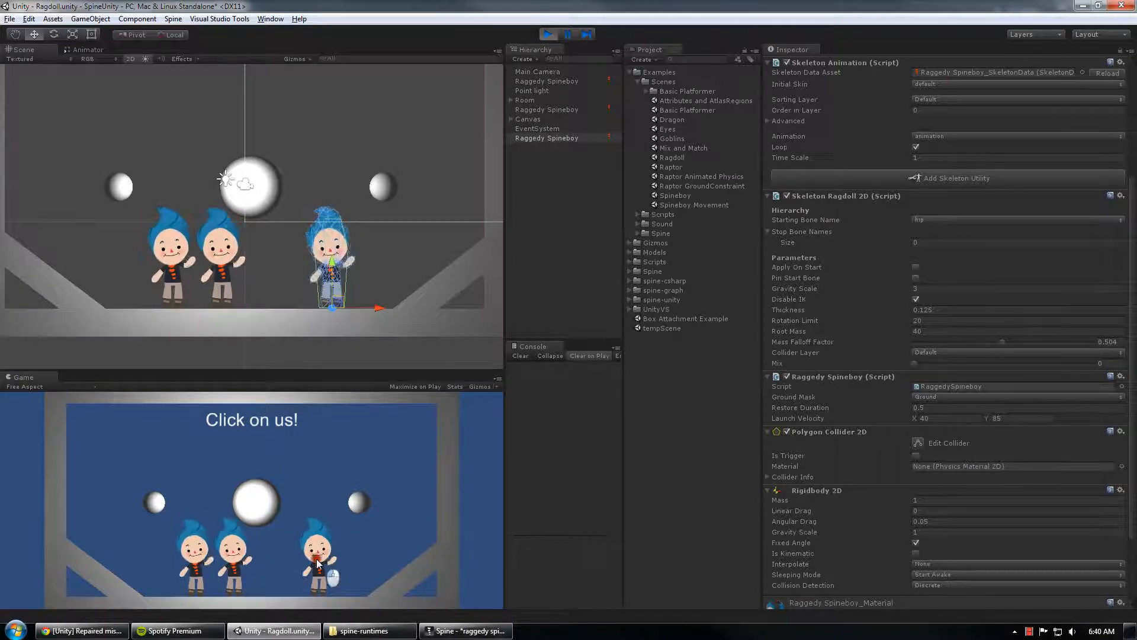
Step: Launch the rightmost Raggedy Spineboy, pause the scene once it lands, and inspect the fallen ragdoll up close
left_click(308, 563)
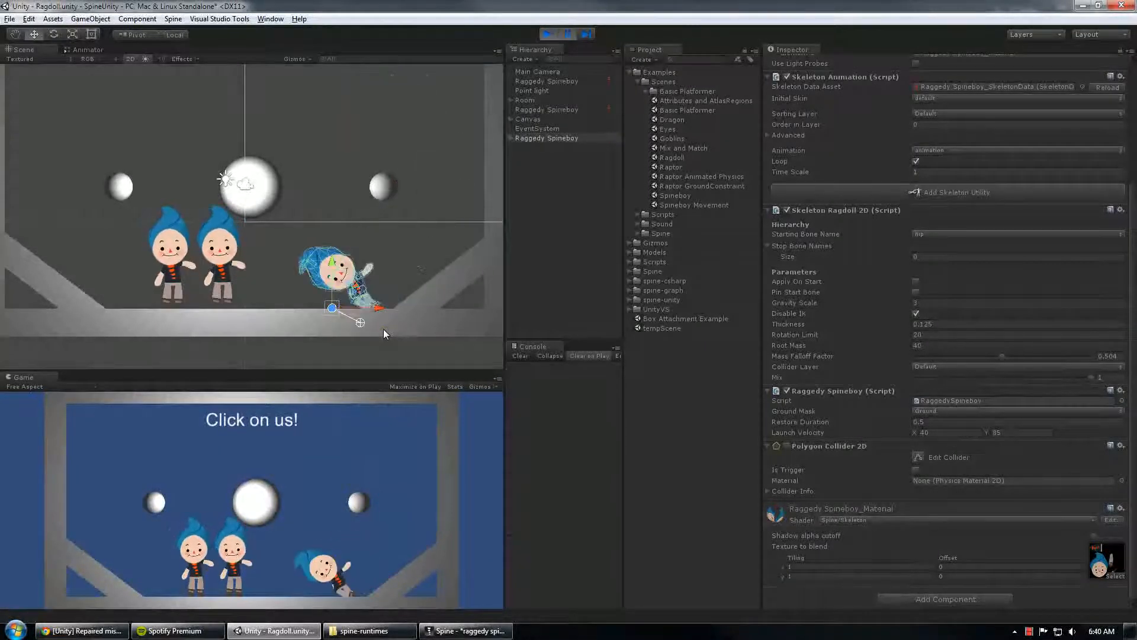
scroll(387, 247, "up", 5)
scroll(385, 247, "up", 2)
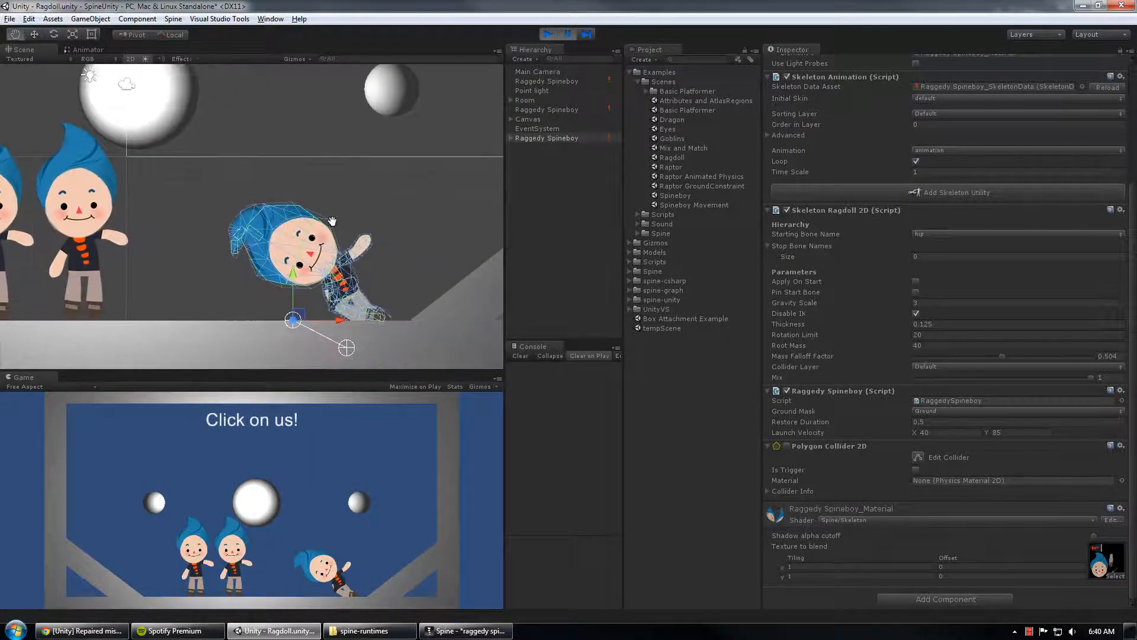
scroll(415, 268, "up", 2)
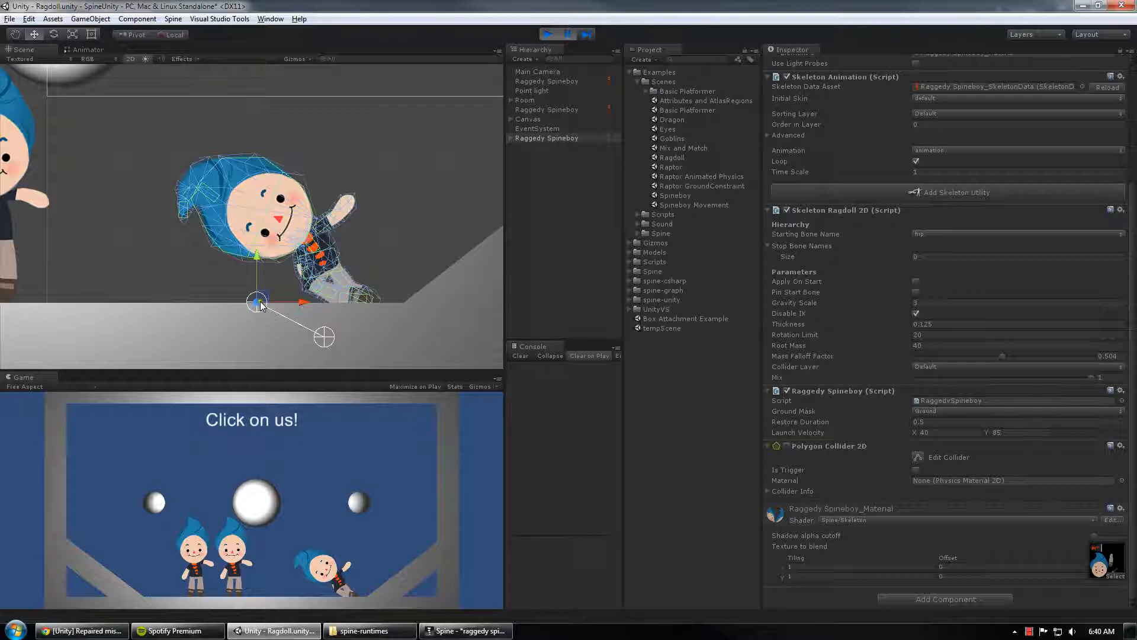
Step: Examine the fallen Raggedy Spineboy's Transform and how its origin relates to the ragdoll's estimated skeleton position marker, then resume play
left_click(540, 140)
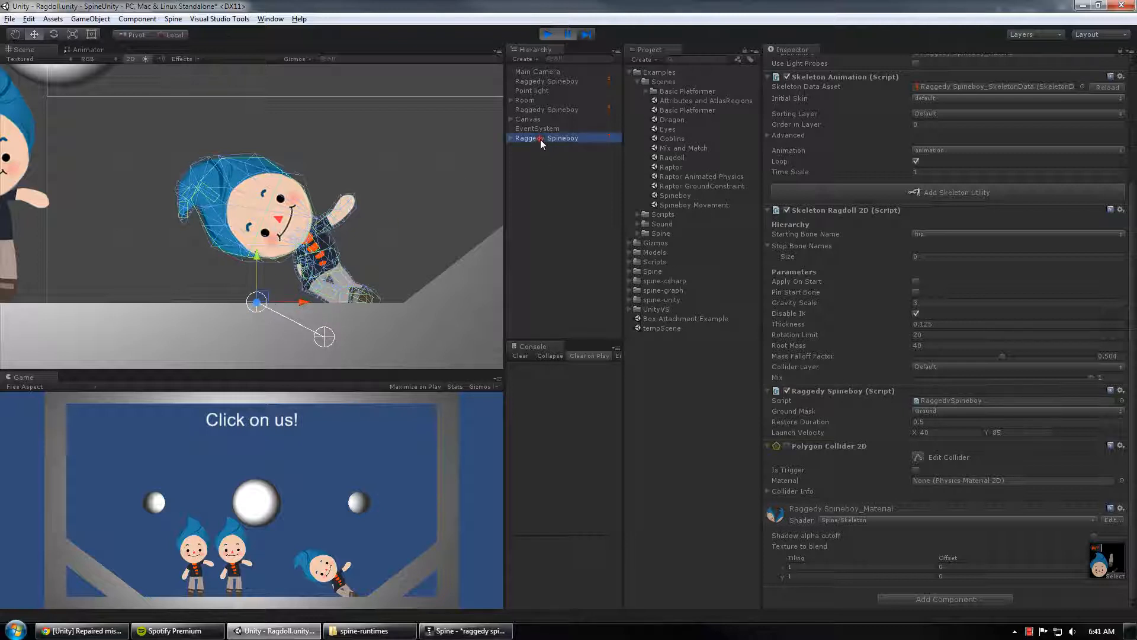
scroll(888, 162, "up", 5)
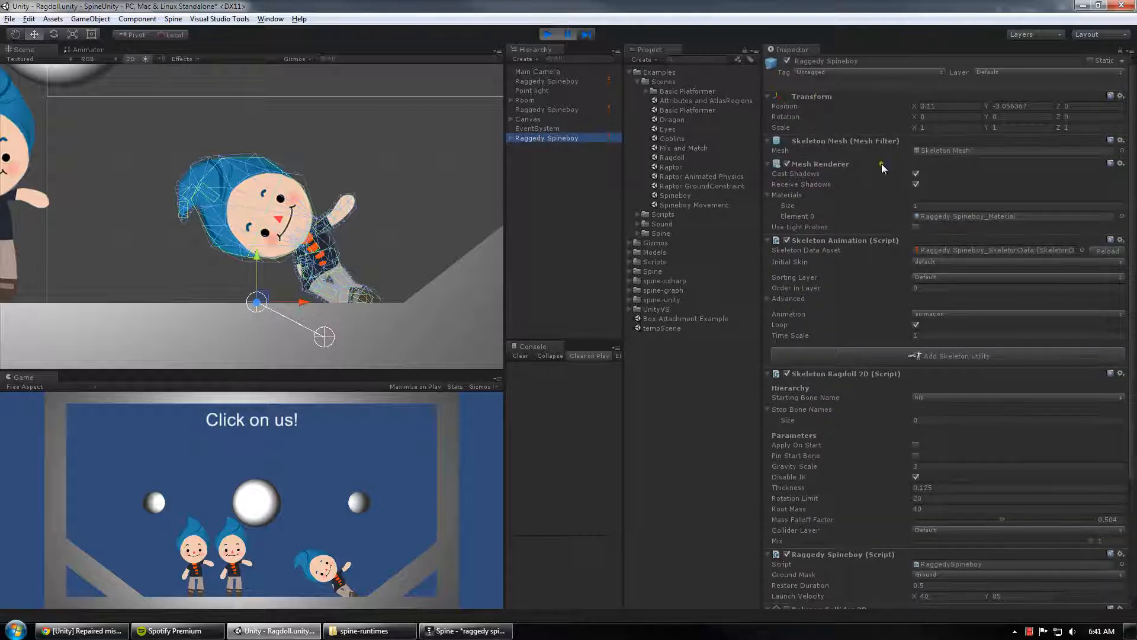
middle_click_drag(319, 298, 335, 270)
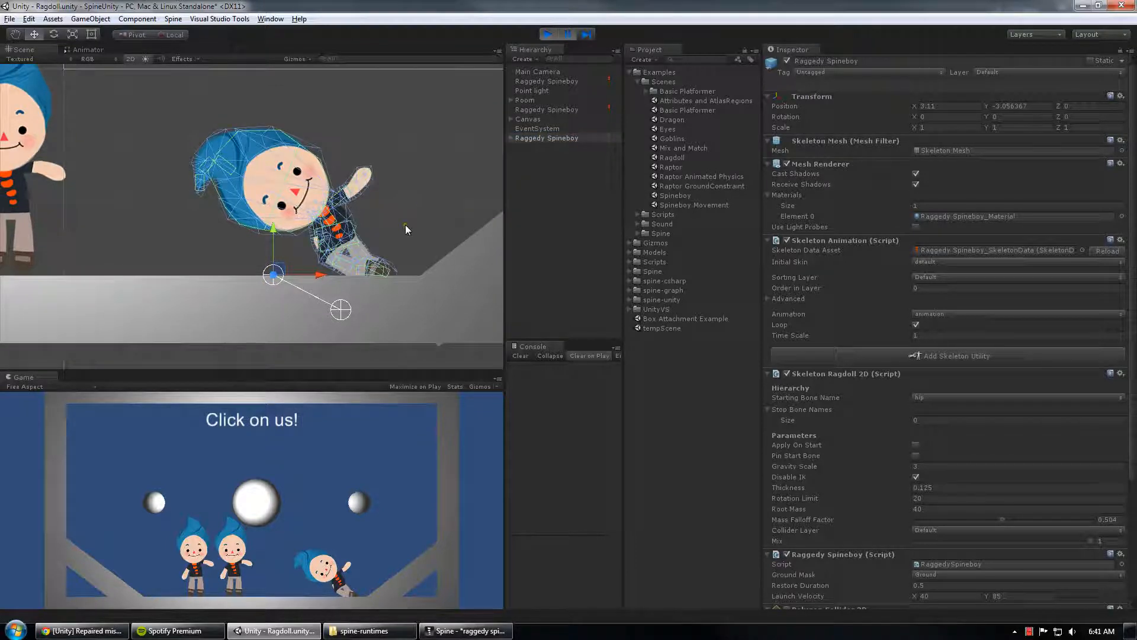
left_click(542, 138)
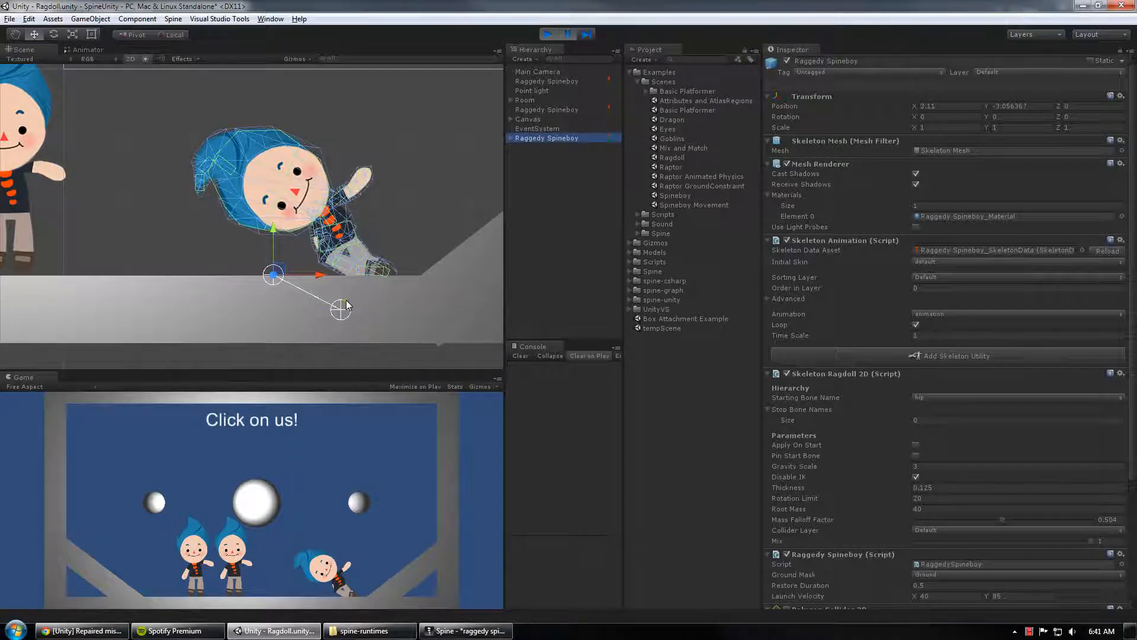
middle_click_drag(239, 254, 289, 270)
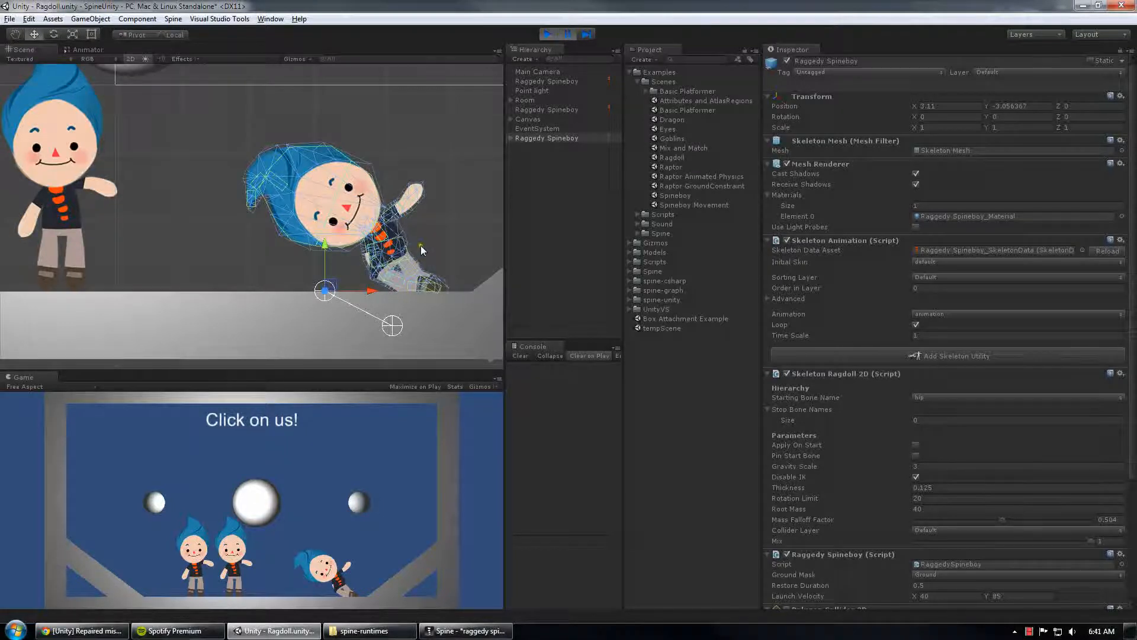
scroll(381, 246, "down", 2)
scroll(382, 248, "up", 2)
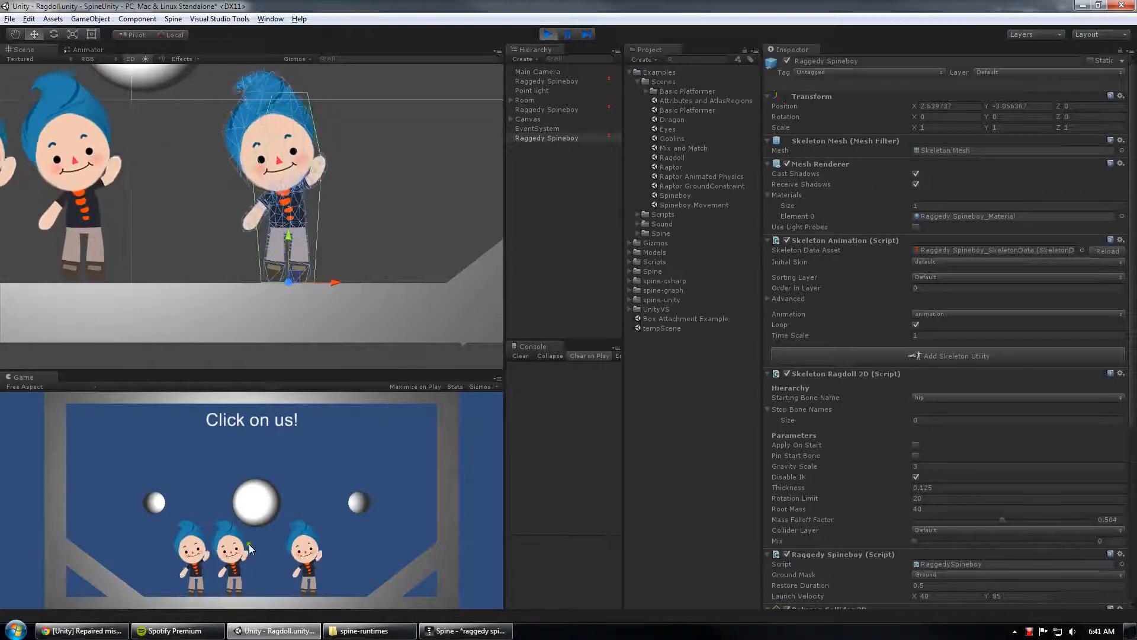
Step: Launch the selected Raggedy Spineboy, the right one of the floor pair, and the selected one again, following it in the Scene view
left_click(302, 557)
scroll(278, 286, "down", 2)
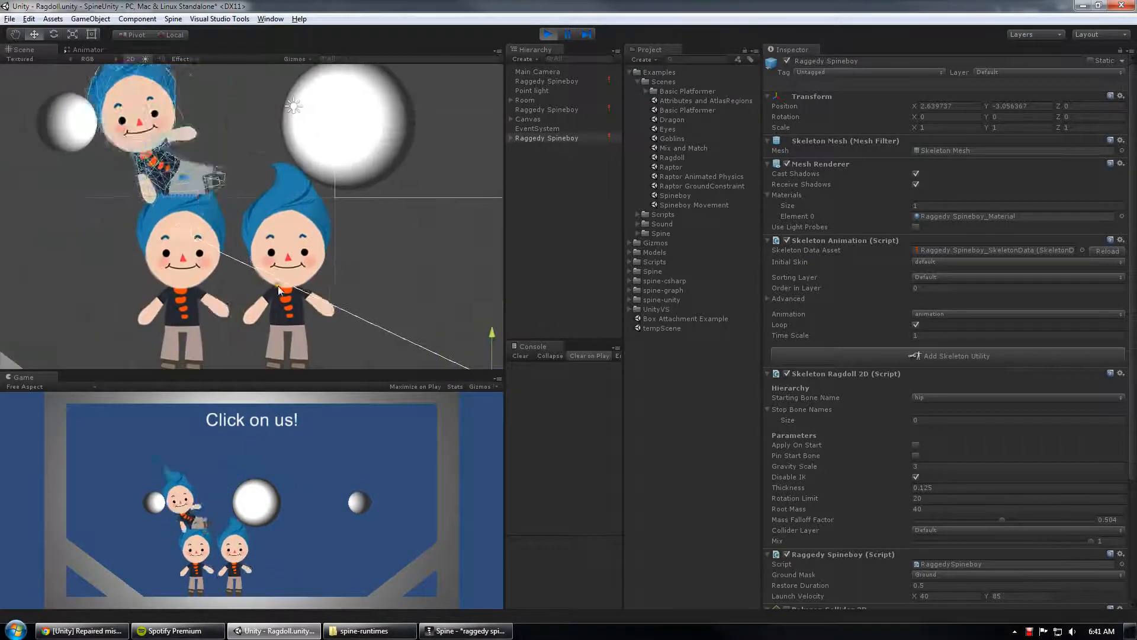
scroll(247, 248, "up", 2)
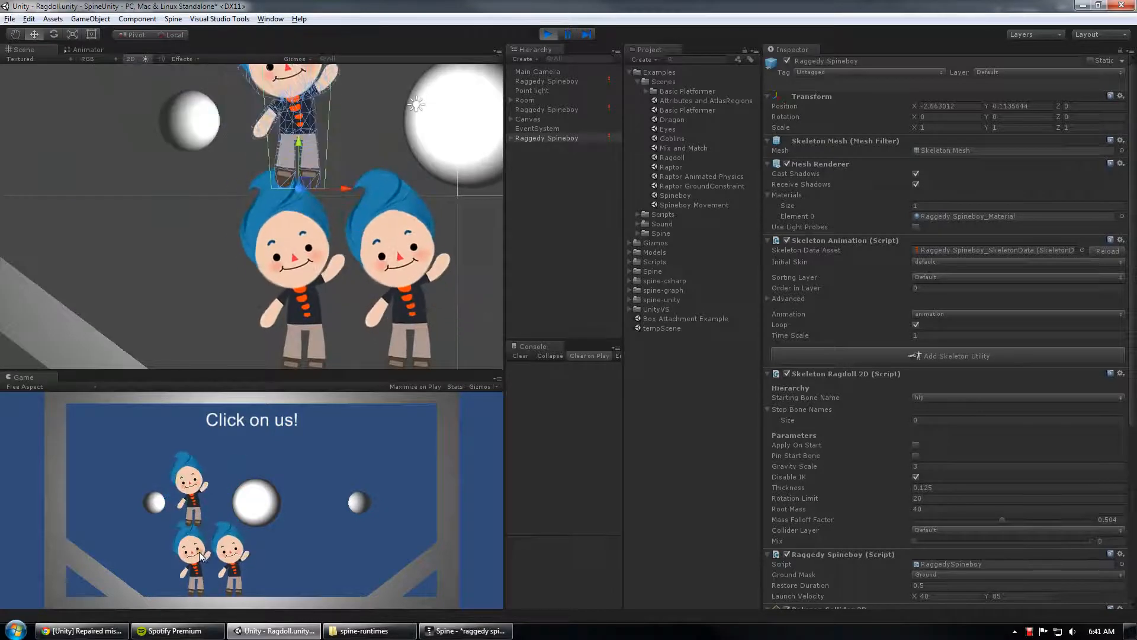
left_click(228, 555)
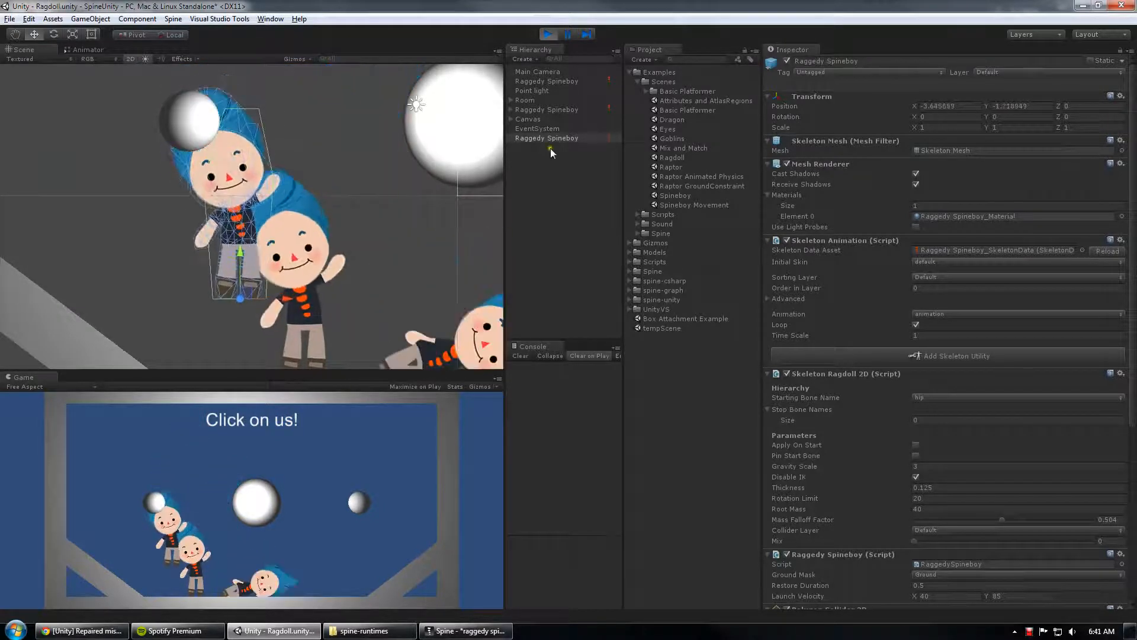
middle_click_drag(425, 237, 388, 208)
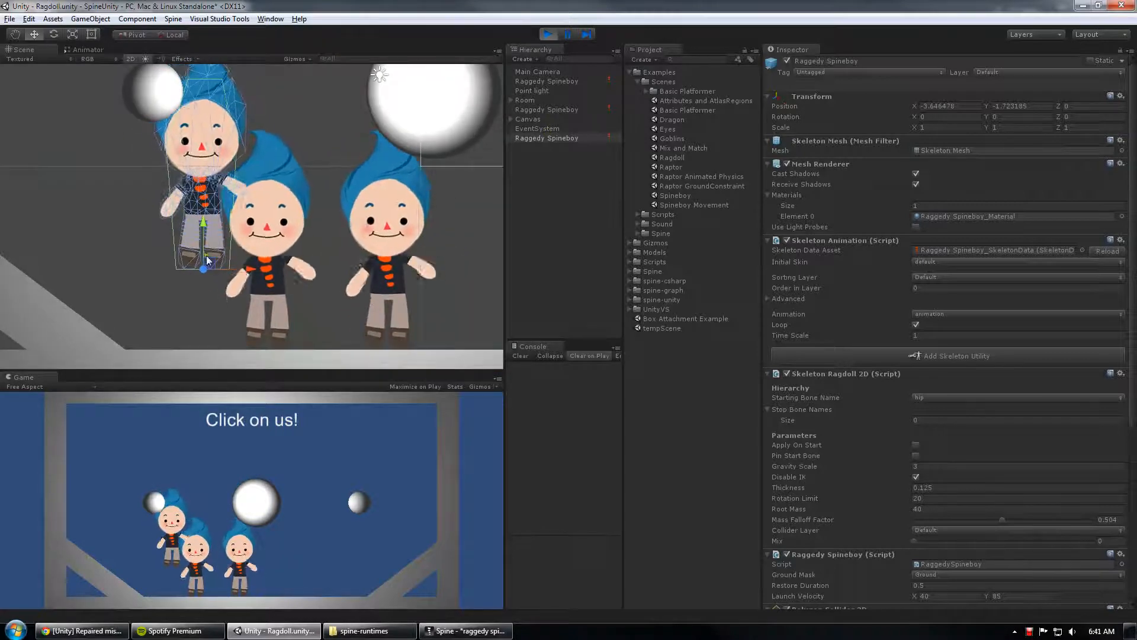
left_click(172, 535)
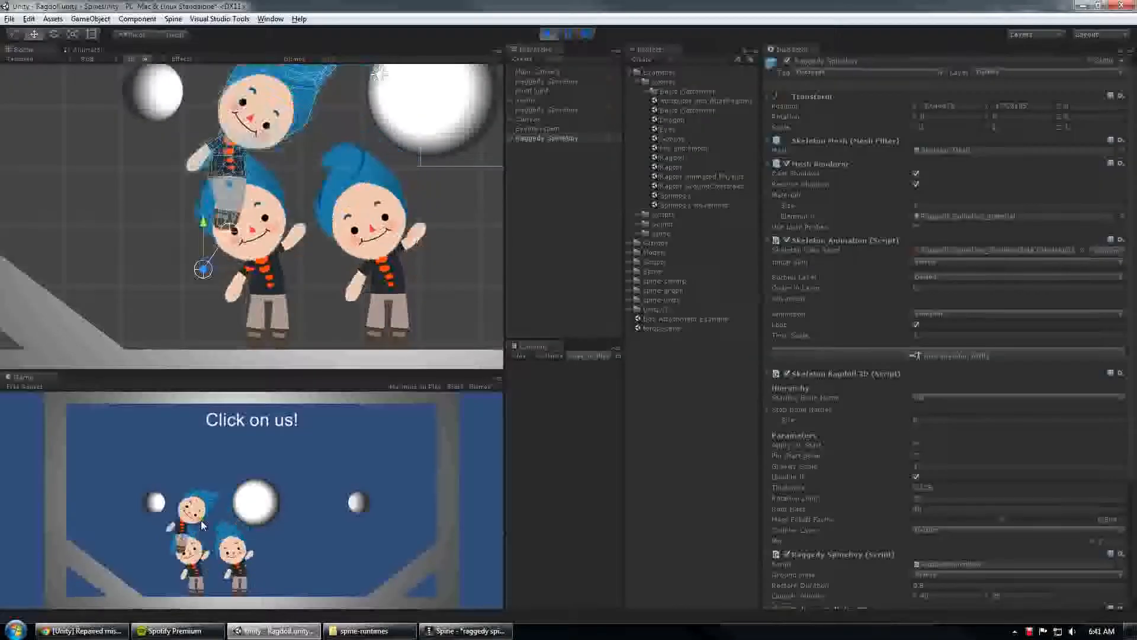
middle_click_drag(247, 221, 343, 151)
scroll(299, 231, "down", 7)
middle_click_drag(358, 207, 323, 241)
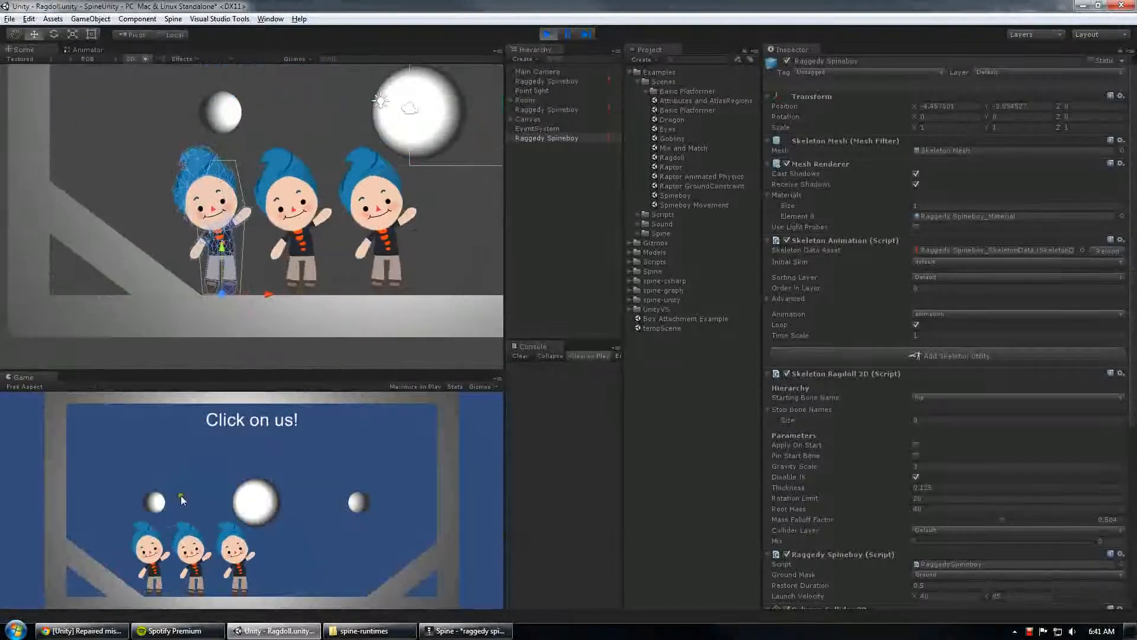
Step: Launch the selected Raggedy Spineboy repeatedly and each of the other two once to compare how the ragdolls recover
left_click(154, 559)
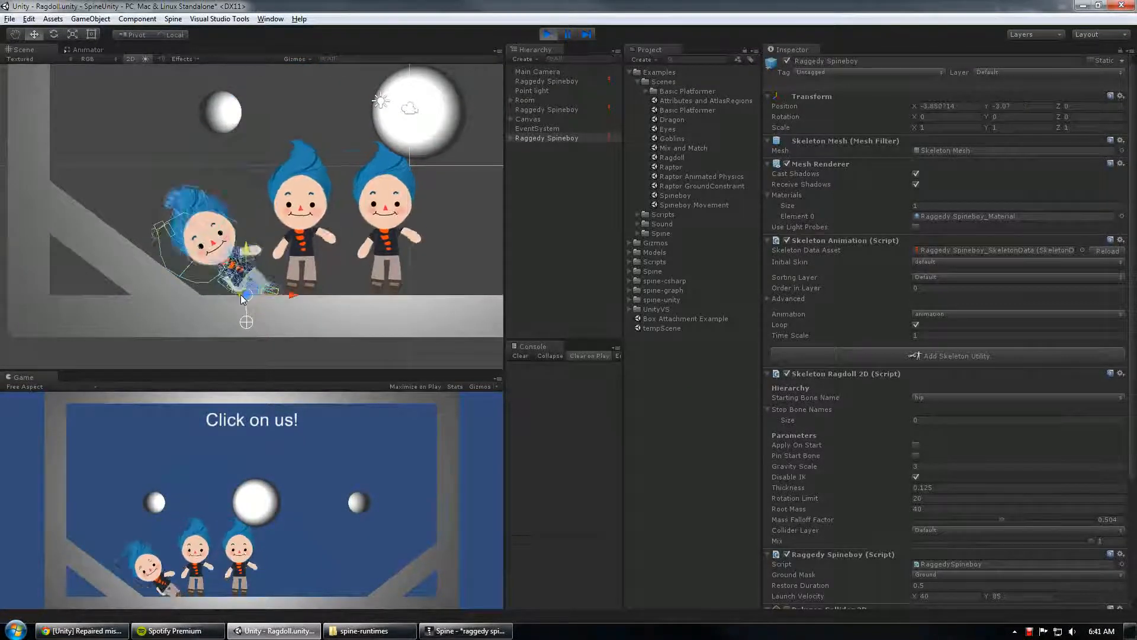
left_click(174, 568)
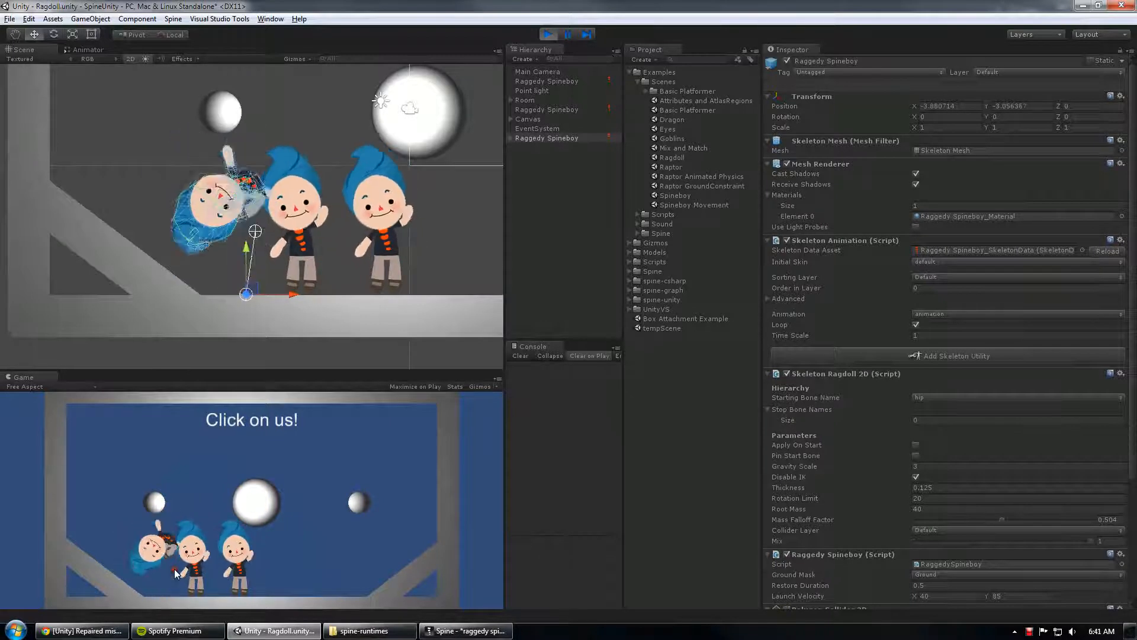
left_click(193, 559)
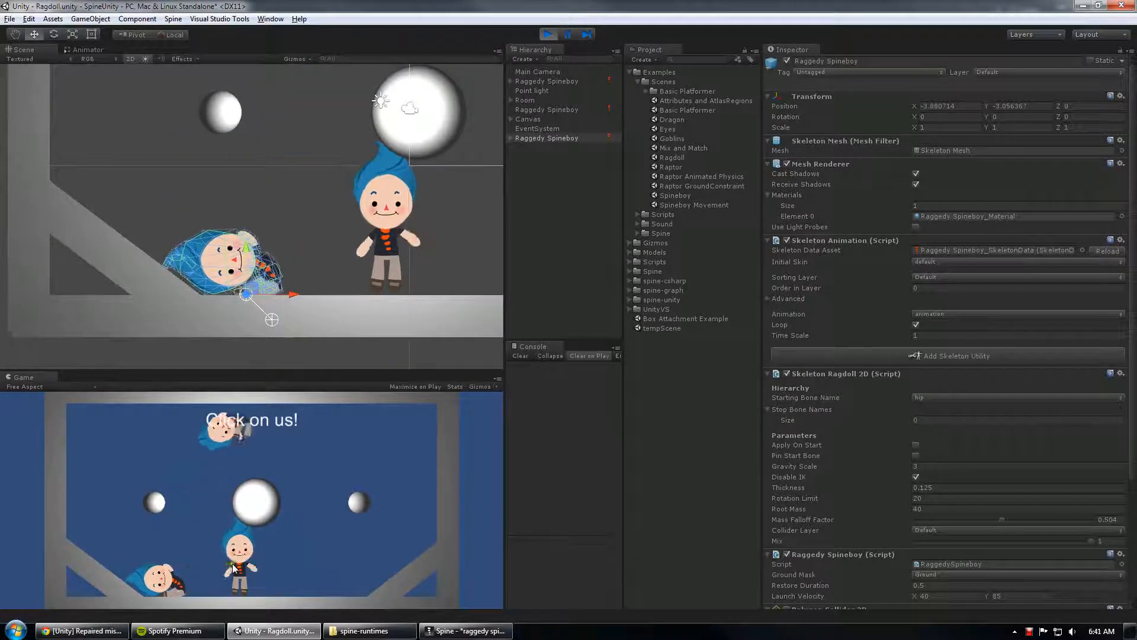
left_click(242, 540)
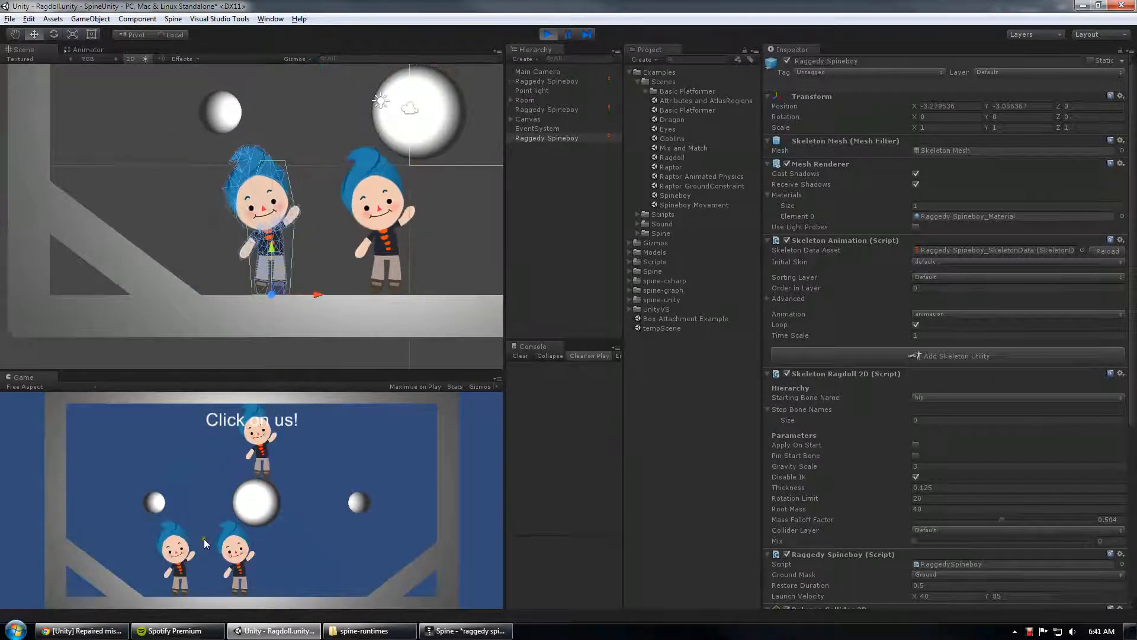
left_click(183, 561)
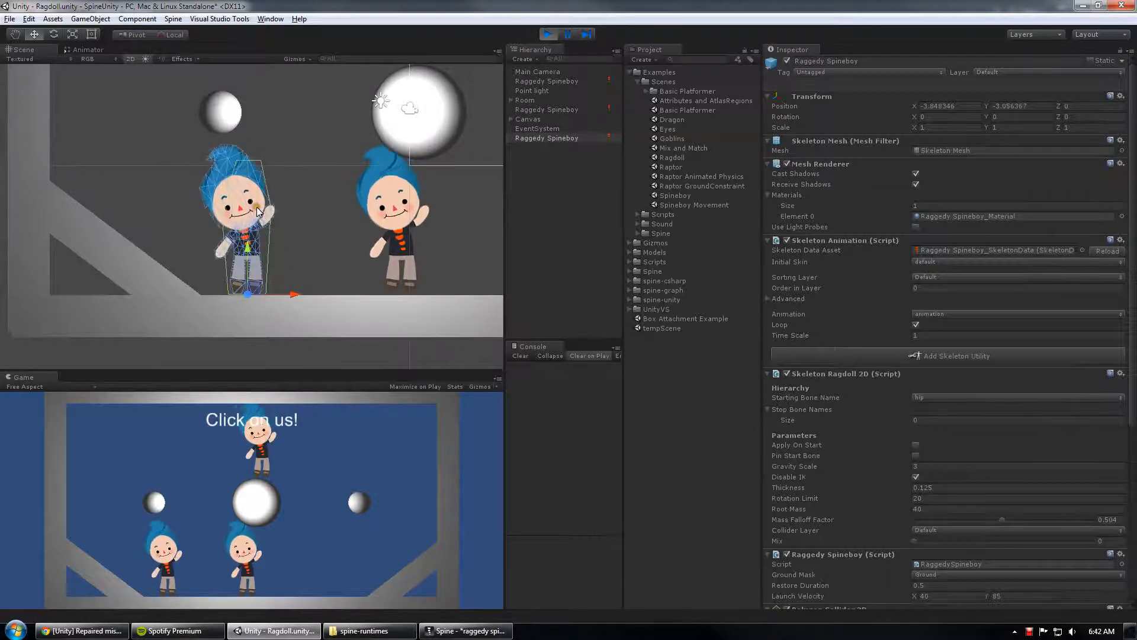
Step: Select the last Raggedy Spineboy and open the RaggedySpineboy script from the Examples Scripts folder in Visual Studio
left_click(568, 137)
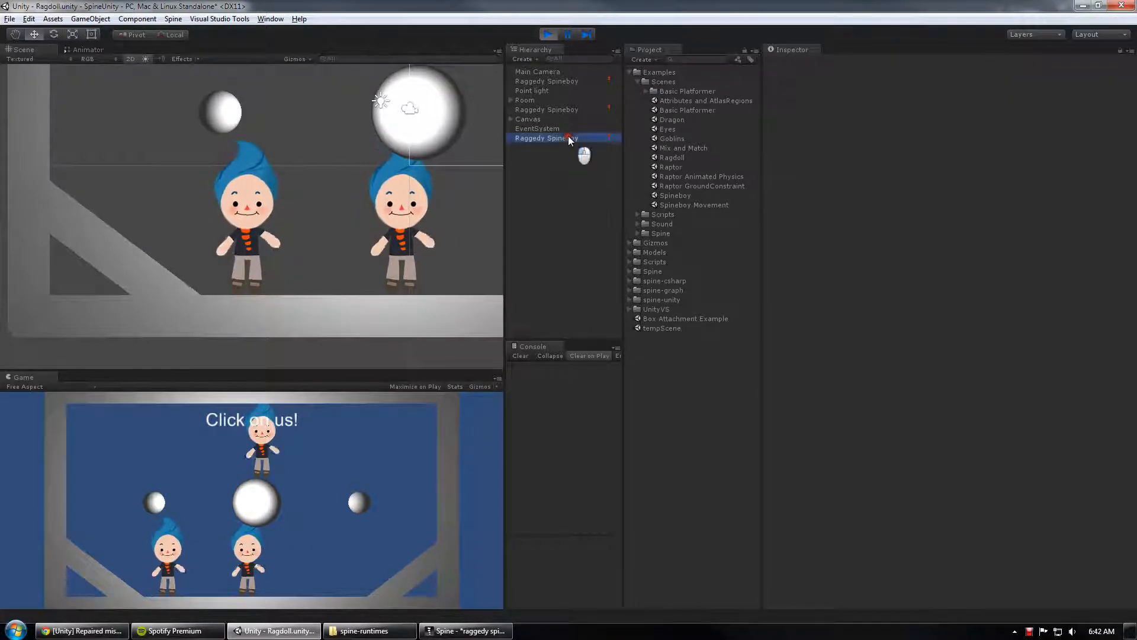
left_click(647, 90)
left_click(638, 81)
left_click(639, 92)
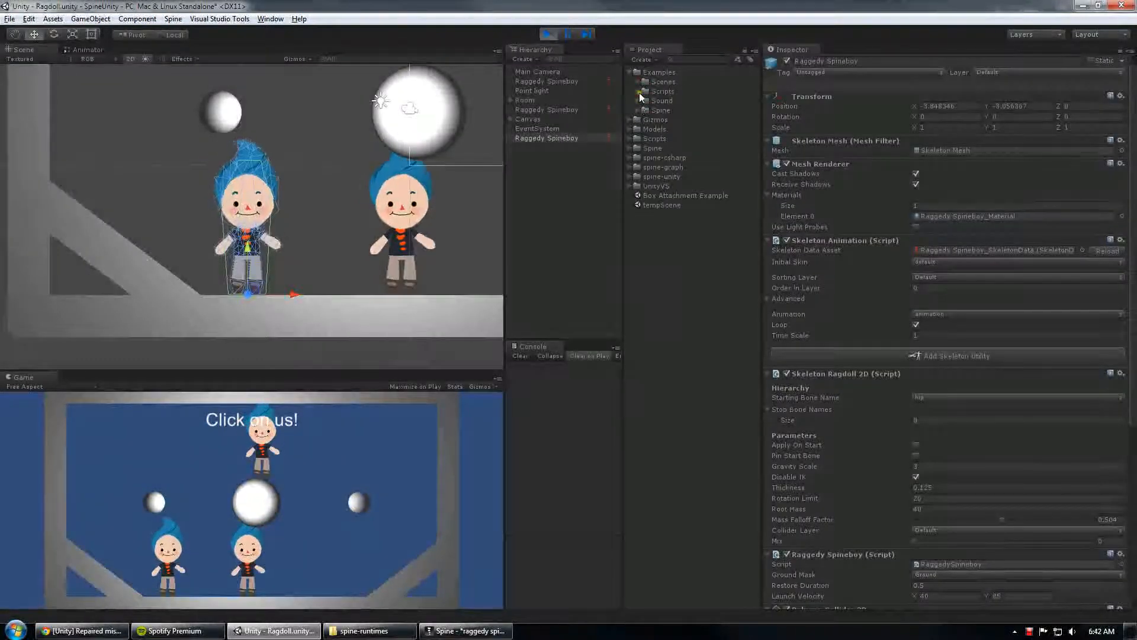
double_click(694, 149)
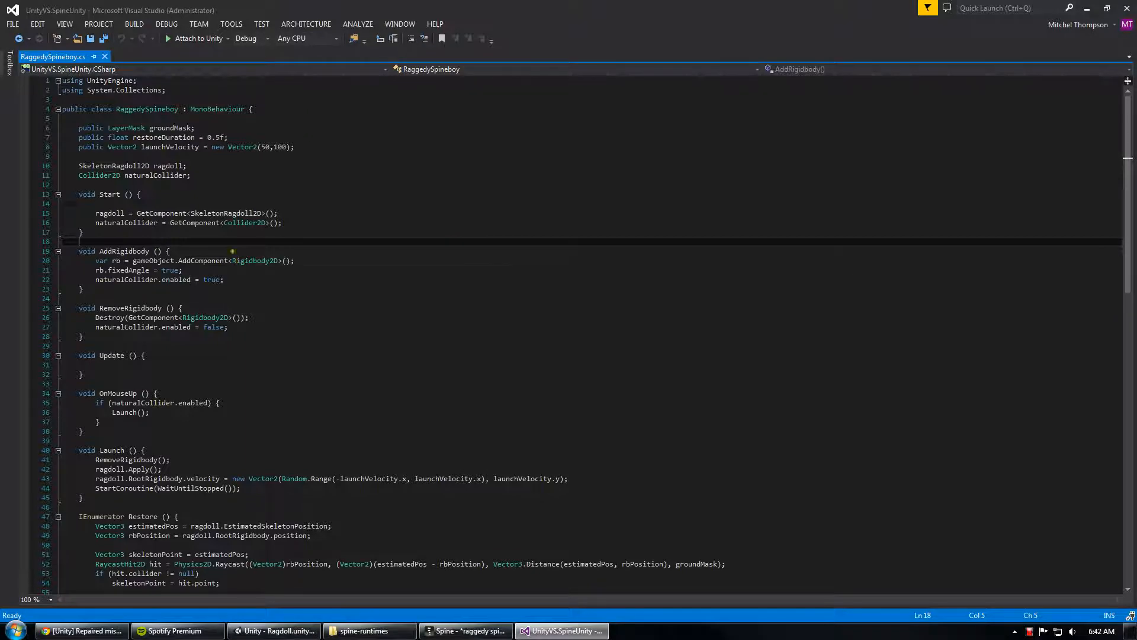
Step: Enlarge the code text and examine the script's Start, rigidbody and OnMouseUp methods
left_click(256, 204)
scroll(256, 201, "up", 2, "ctrl")
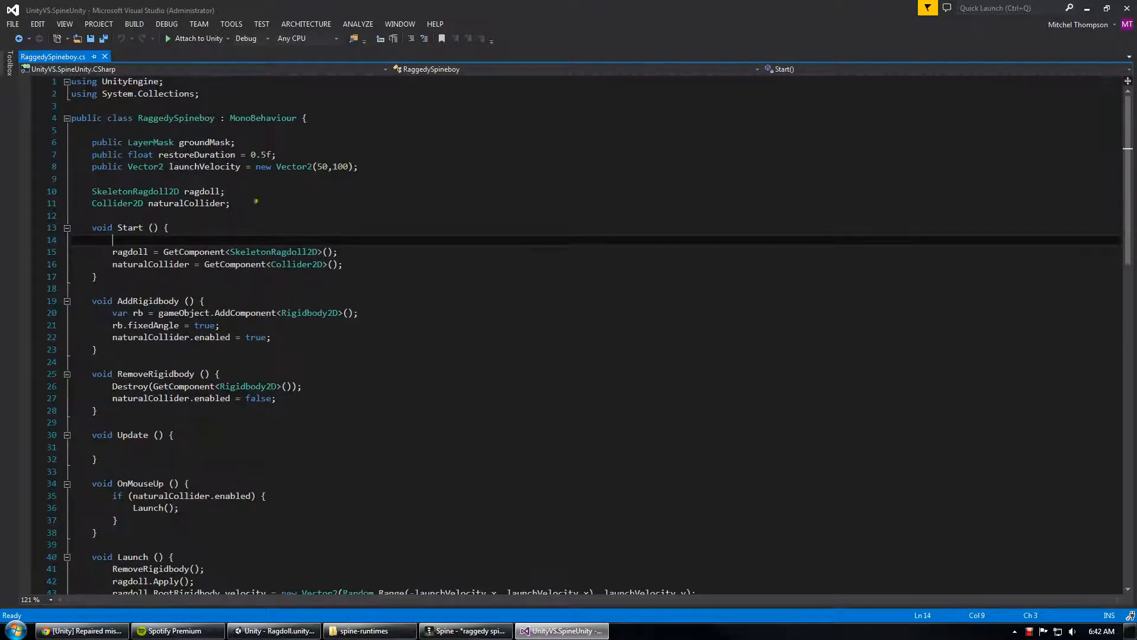
left_click(293, 267)
scroll(293, 267, "down", 6)
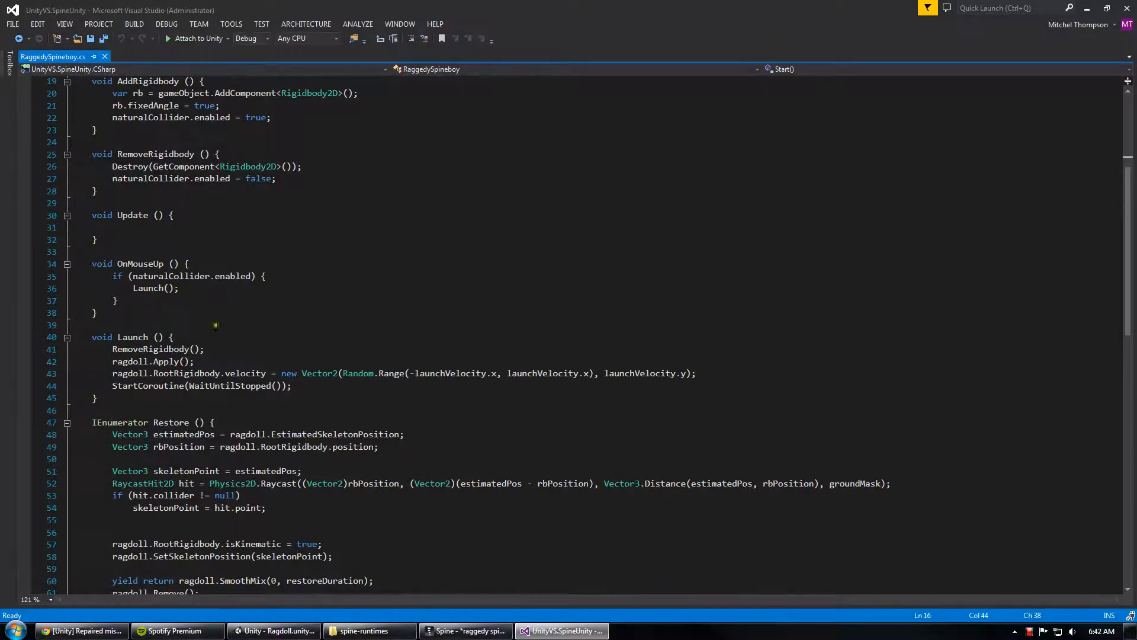
left_click(101, 337)
left_click_drag(112, 276, 199, 290)
left_click(201, 296)
scroll(202, 296, "down", 2)
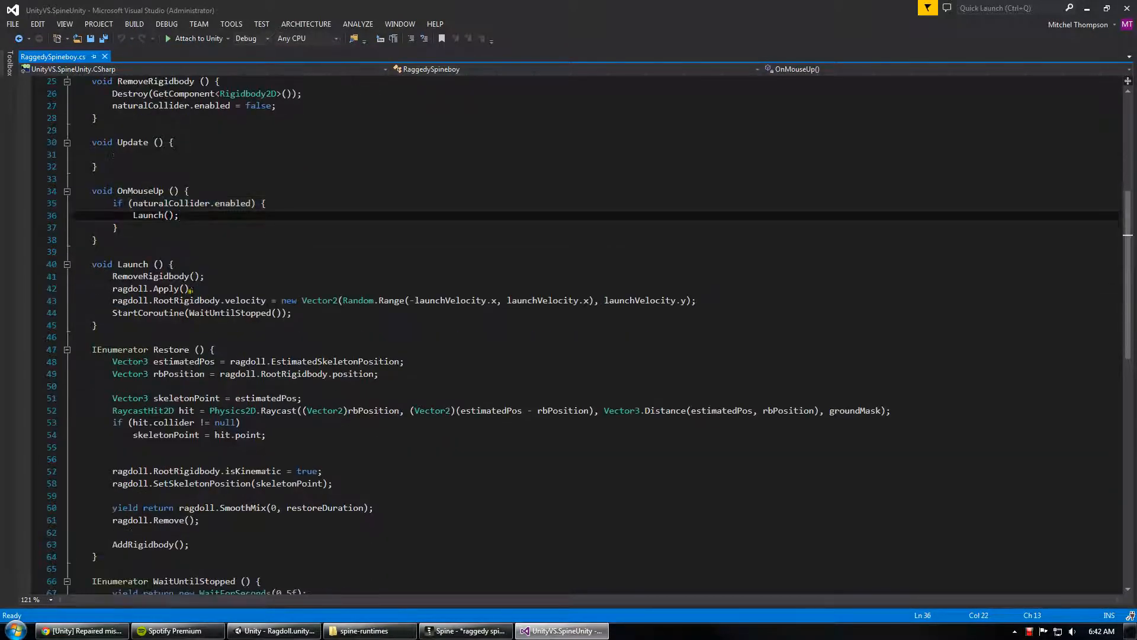
Step: Examine the Launch method's ragdoll.Apply call, random root rigidbody velocity and WaitUntilStopped coroutine start
left_click_drag(111, 289, 193, 291)
left_click(209, 289)
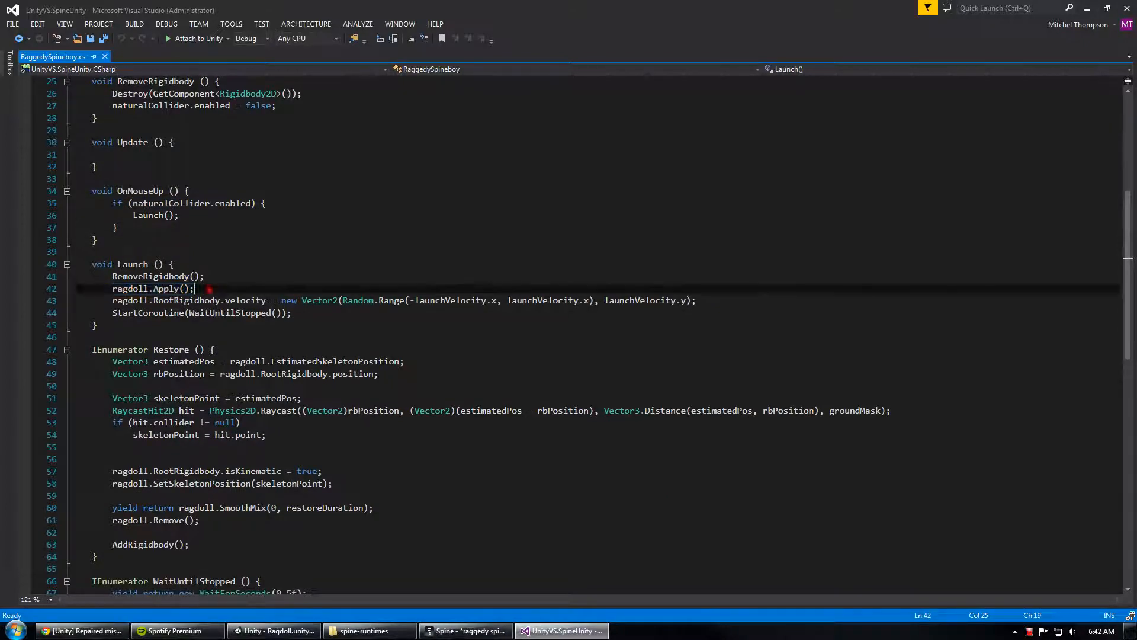
double_click(163, 289)
left_click(215, 289)
left_click_drag(113, 300, 716, 302)
double_click(245, 300)
left_click(282, 300)
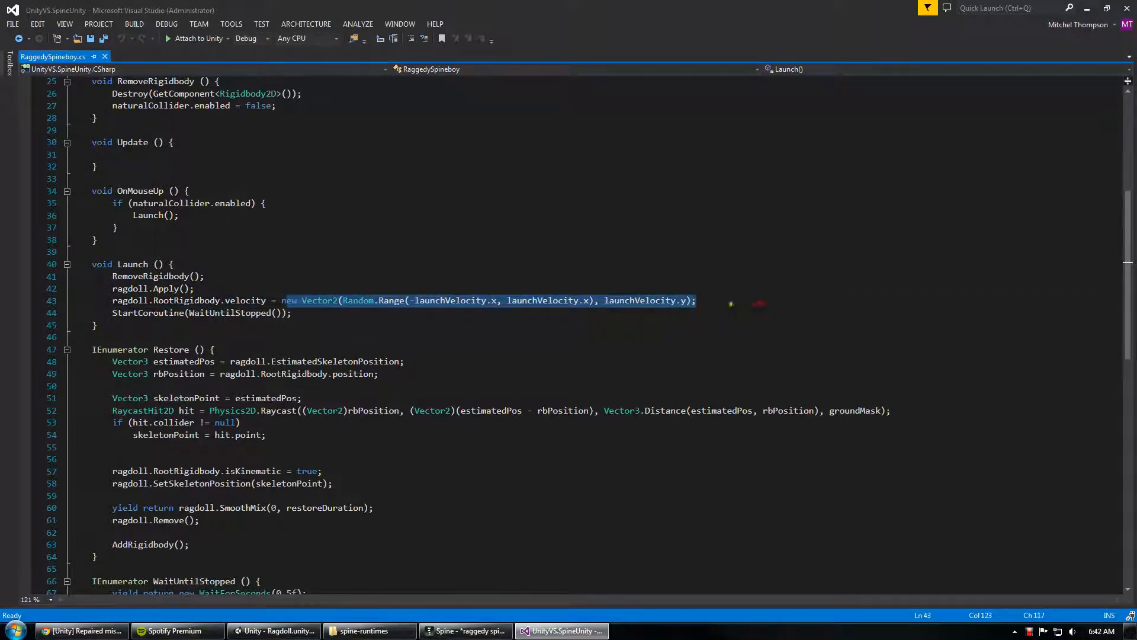
left_click(699, 301)
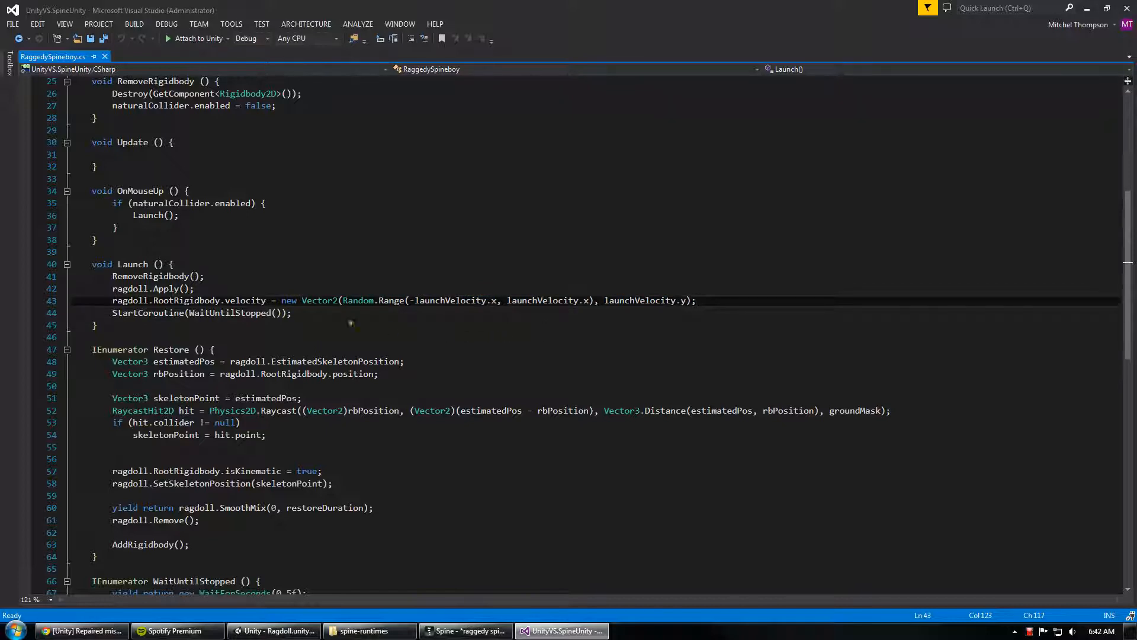
double_click(225, 314)
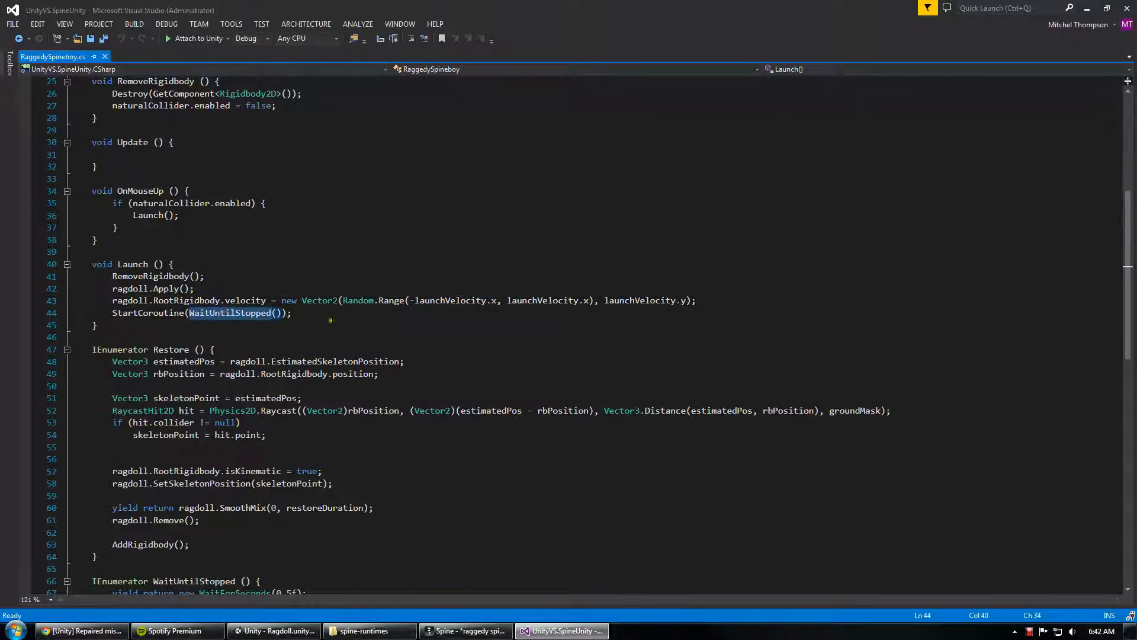
Step: Examine the WaitUntilStopped coroutine's initial 0.5-second wait, 0.09 velocity threshold and timer reset loop
scroll(330, 320, "down", 1)
scroll(337, 279, "down", 7)
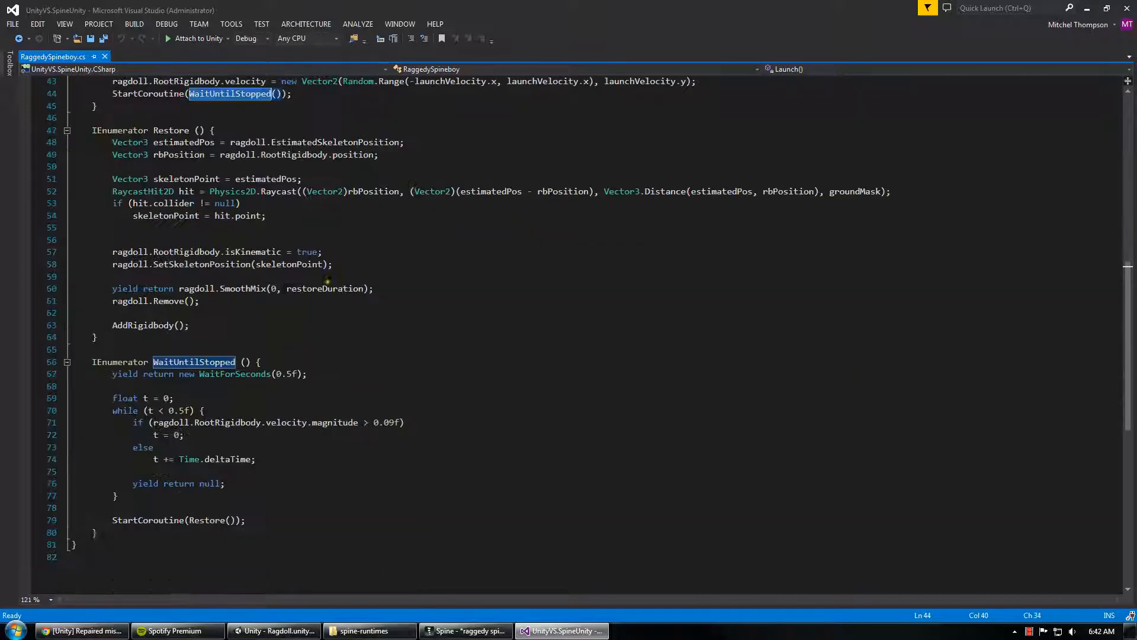
left_click(250, 386)
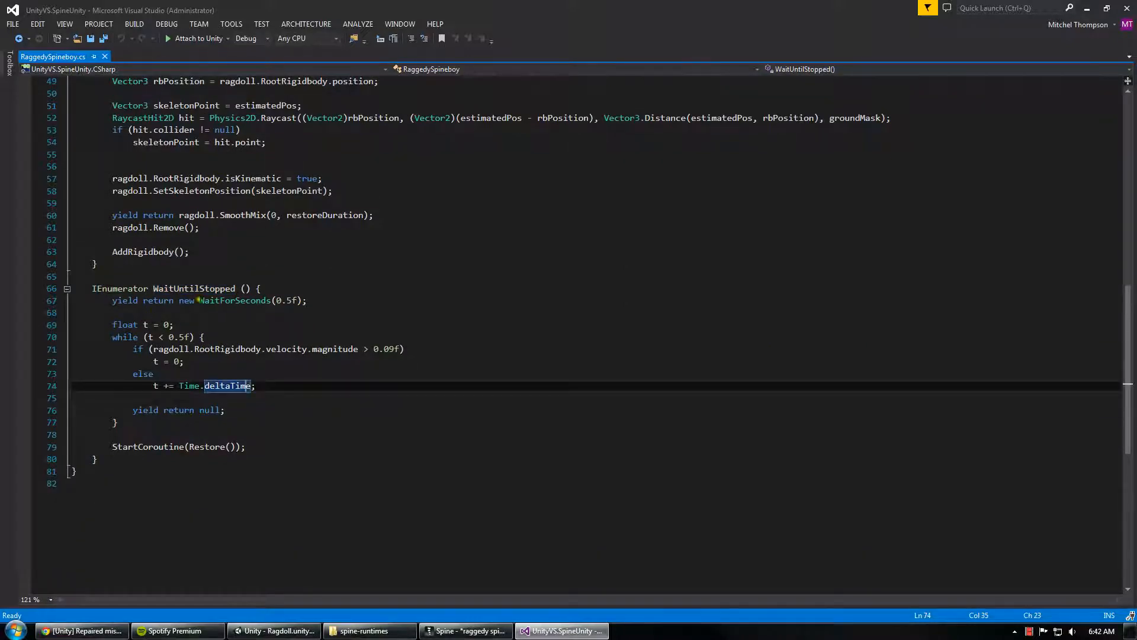
left_click_drag(139, 300, 332, 304)
left_click(330, 303)
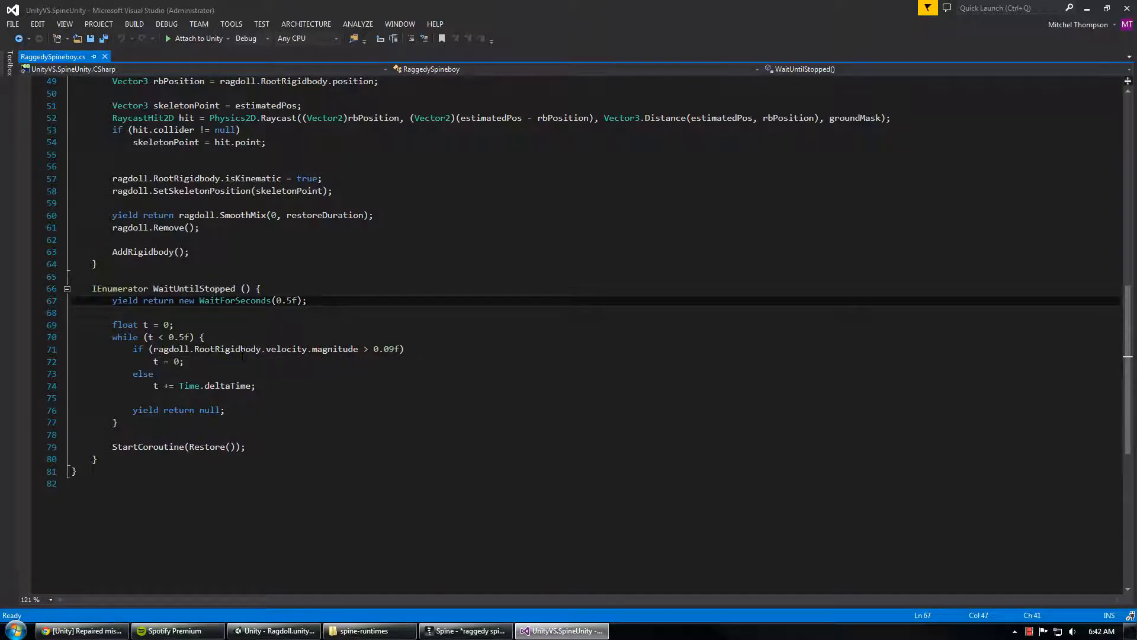
left_click(391, 349)
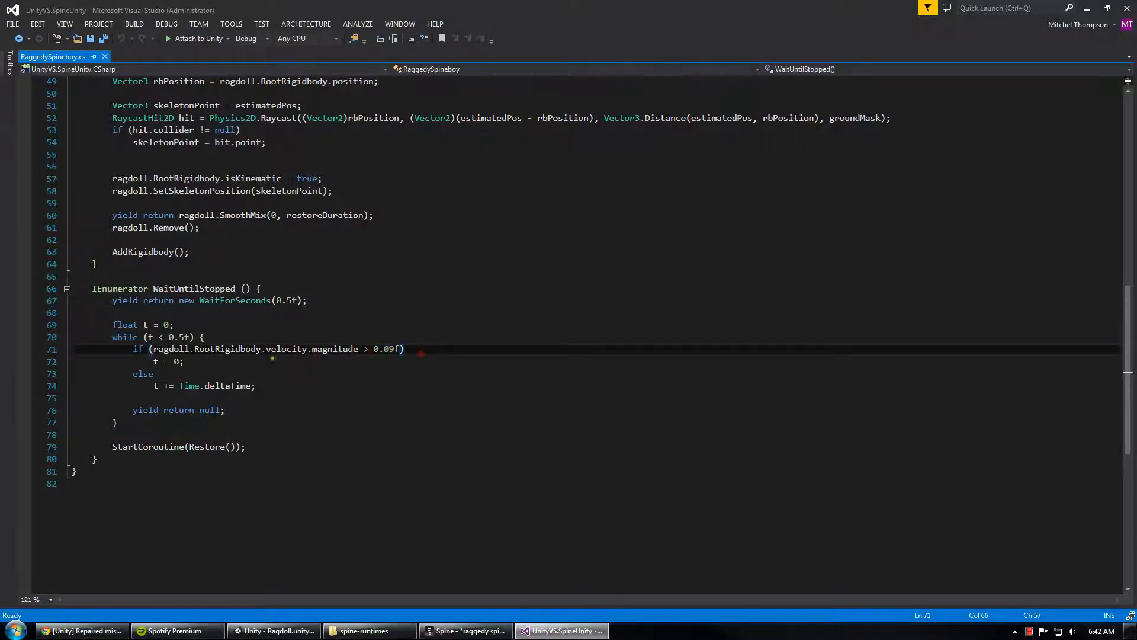
left_click(181, 337)
left_click_drag(178, 337, 198, 363)
left_click(199, 363)
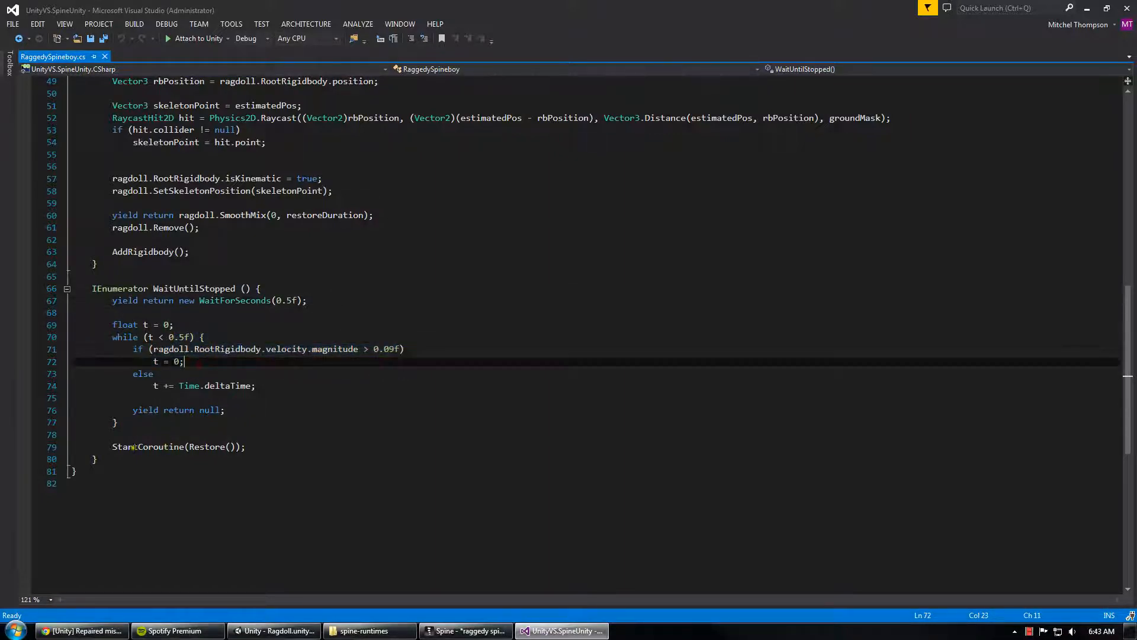
Step: Examine the StartCoroutine(Restore()) call and the estimatedPos and rbPosition variables at the start of the Restore coroutine
left_click(254, 447)
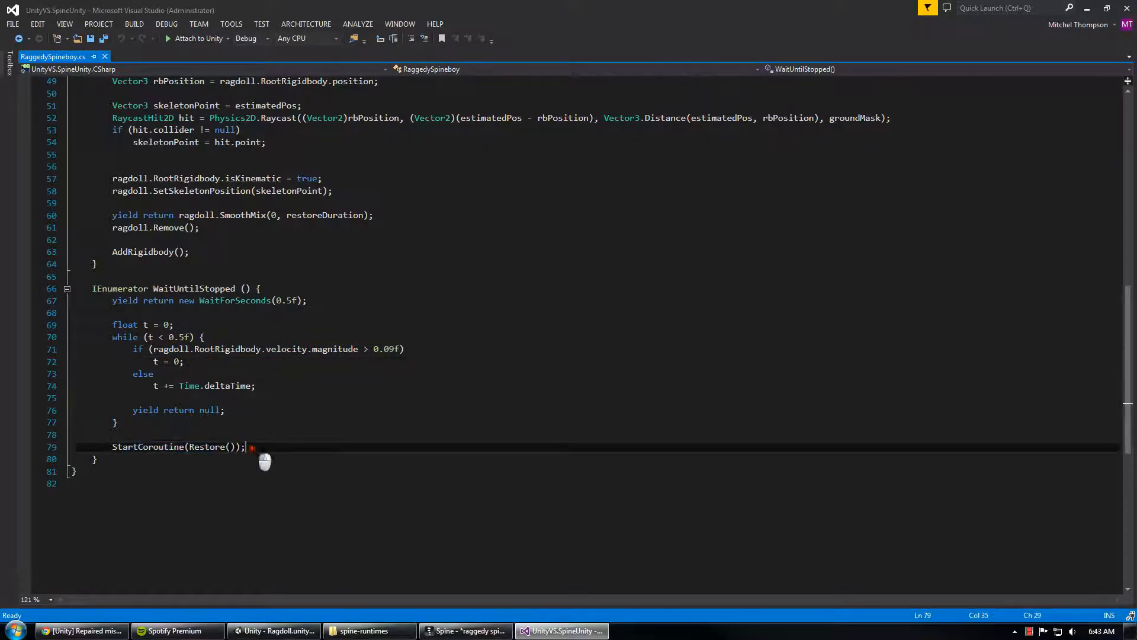
scroll(237, 438, "up", 5)
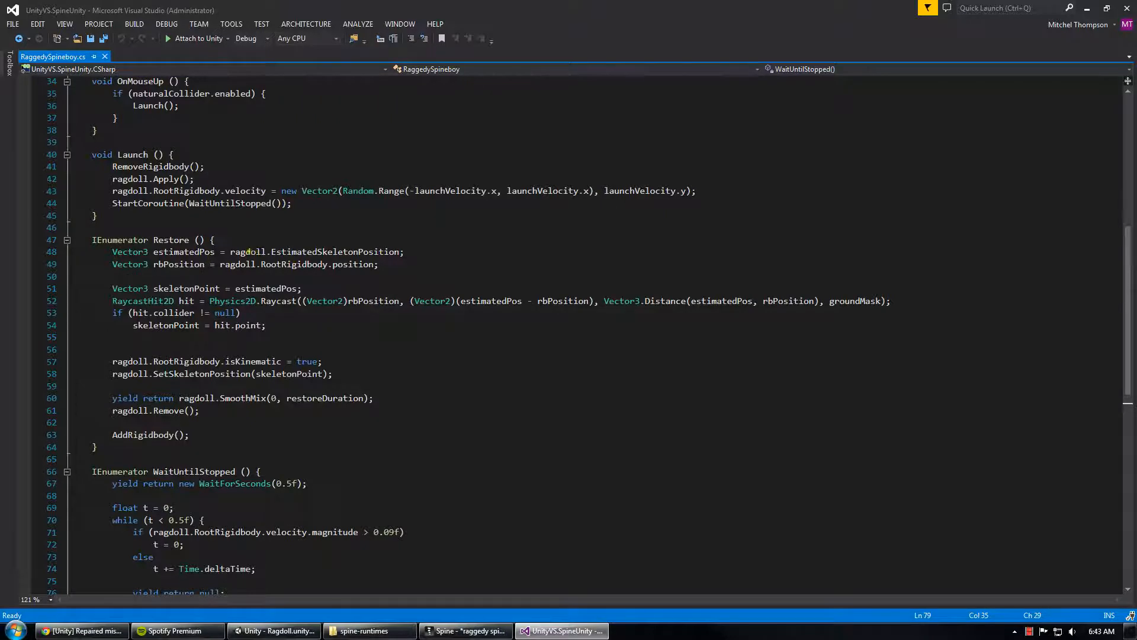
left_click(265, 252)
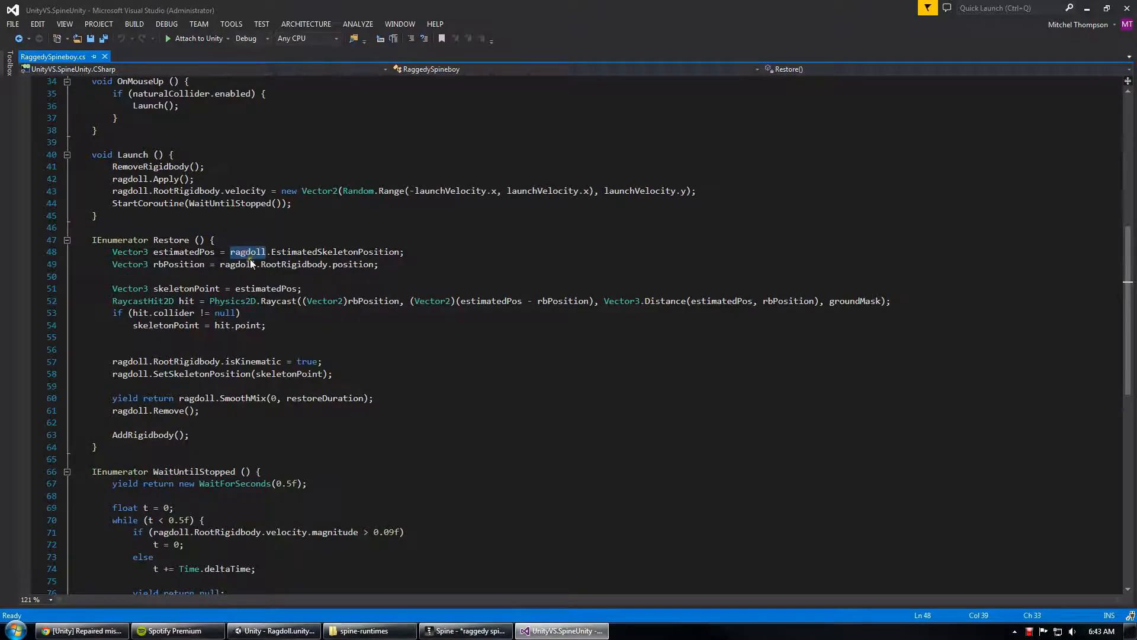
double_click(324, 251)
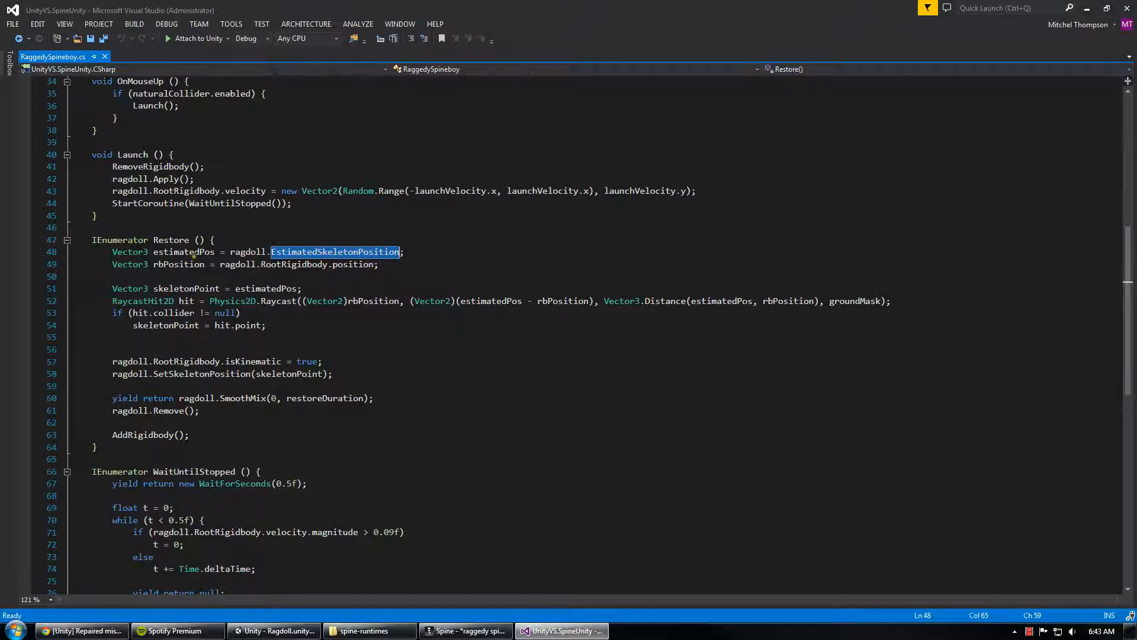
double_click(186, 265)
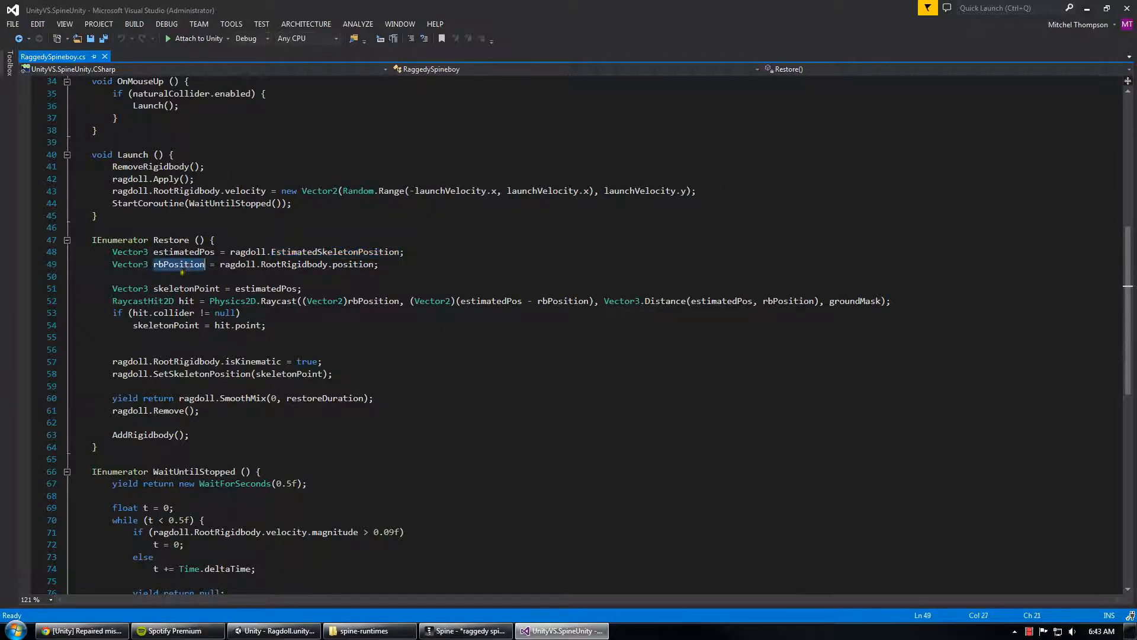
left_click(216, 274)
double_click(198, 254)
double_click(191, 269)
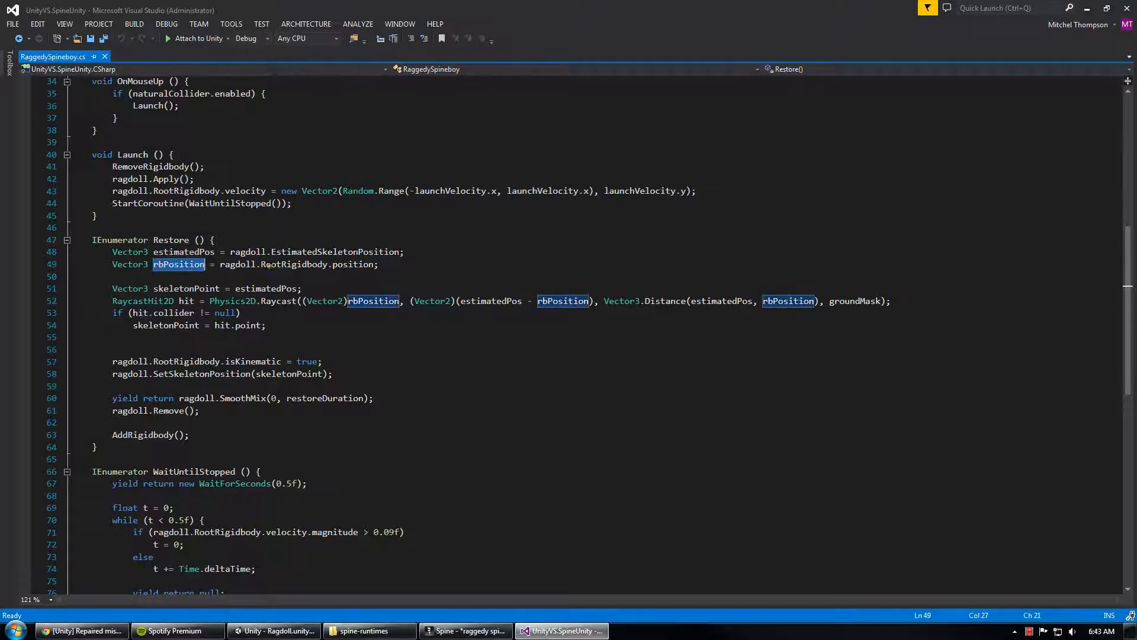
Step: Examine the skeletonPoint declaration in Restore and its initial assignment from estimatedPos
left_click(212, 289)
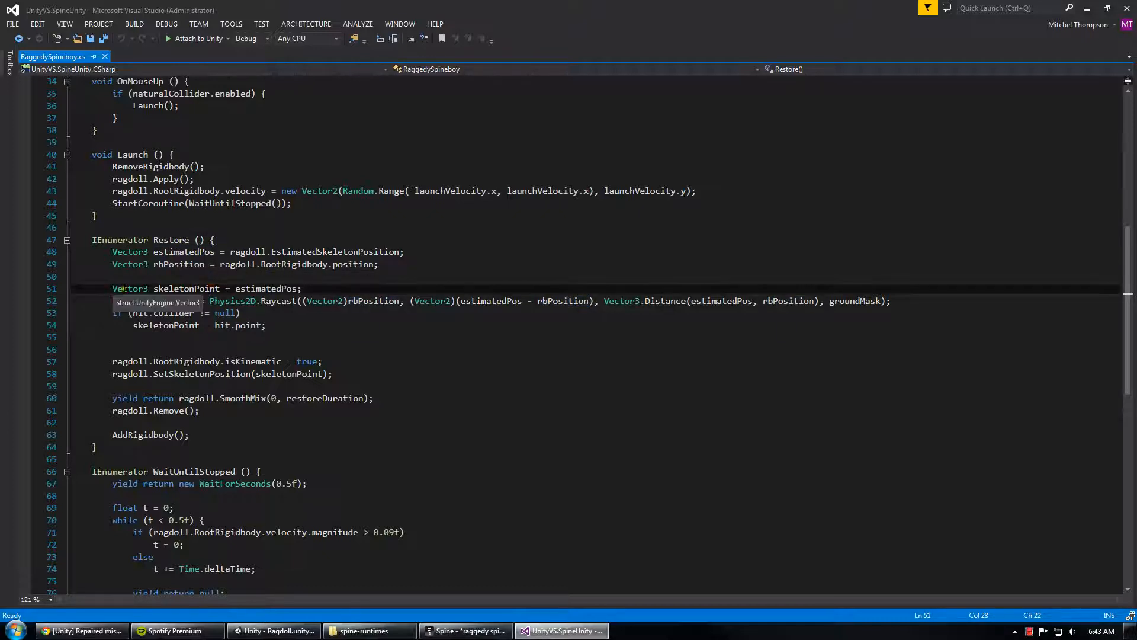
left_click(155, 288)
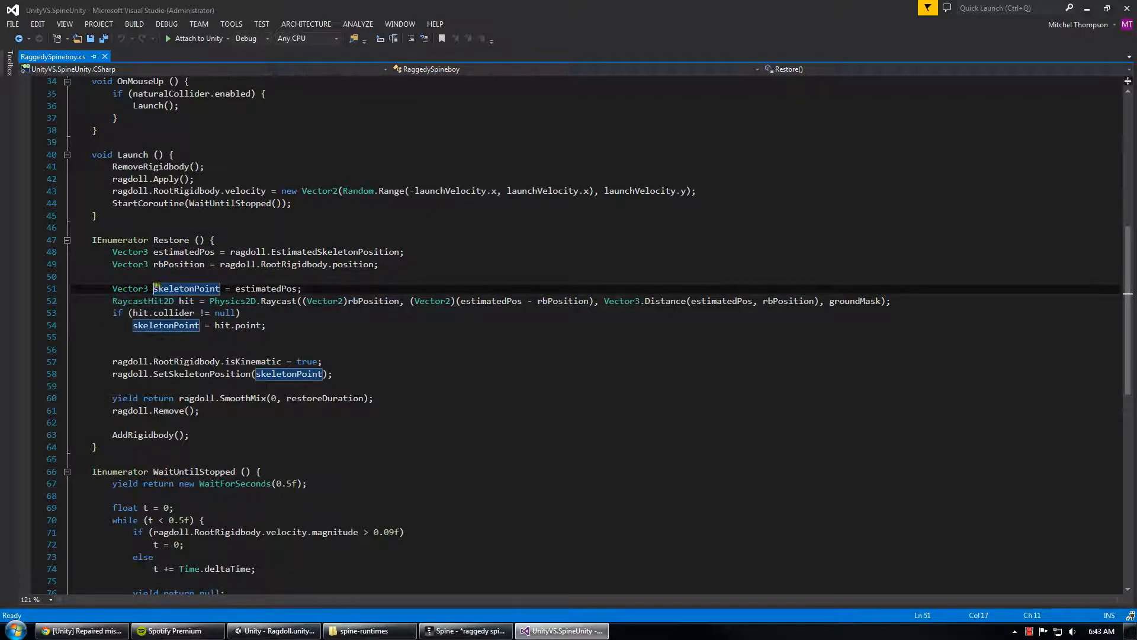
left_click_drag(155, 289, 221, 289)
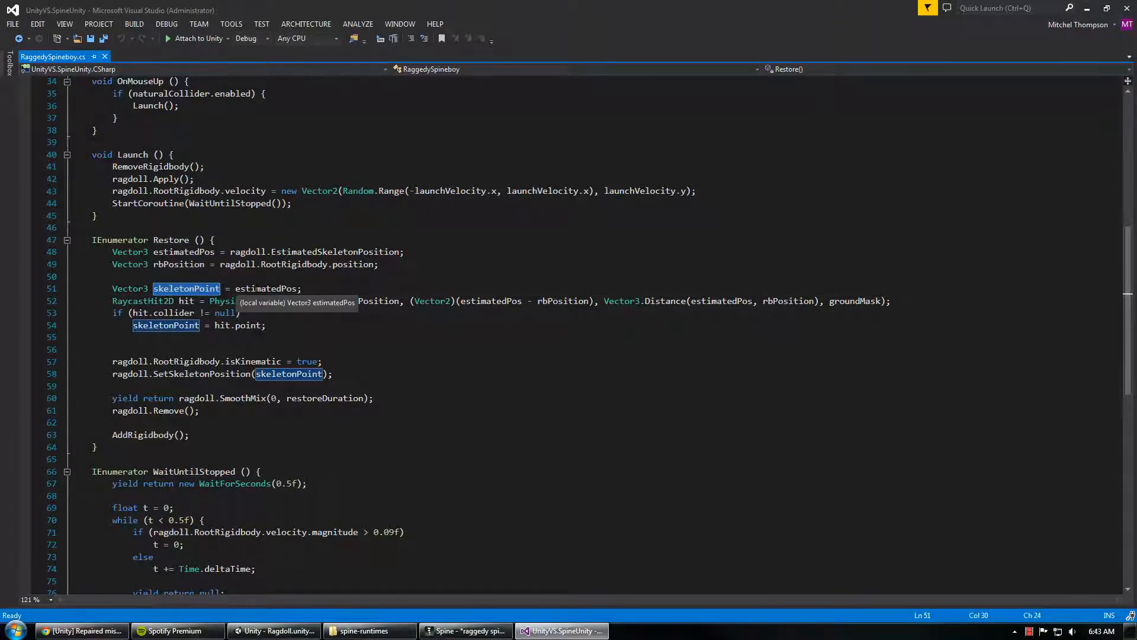
double_click(270, 289)
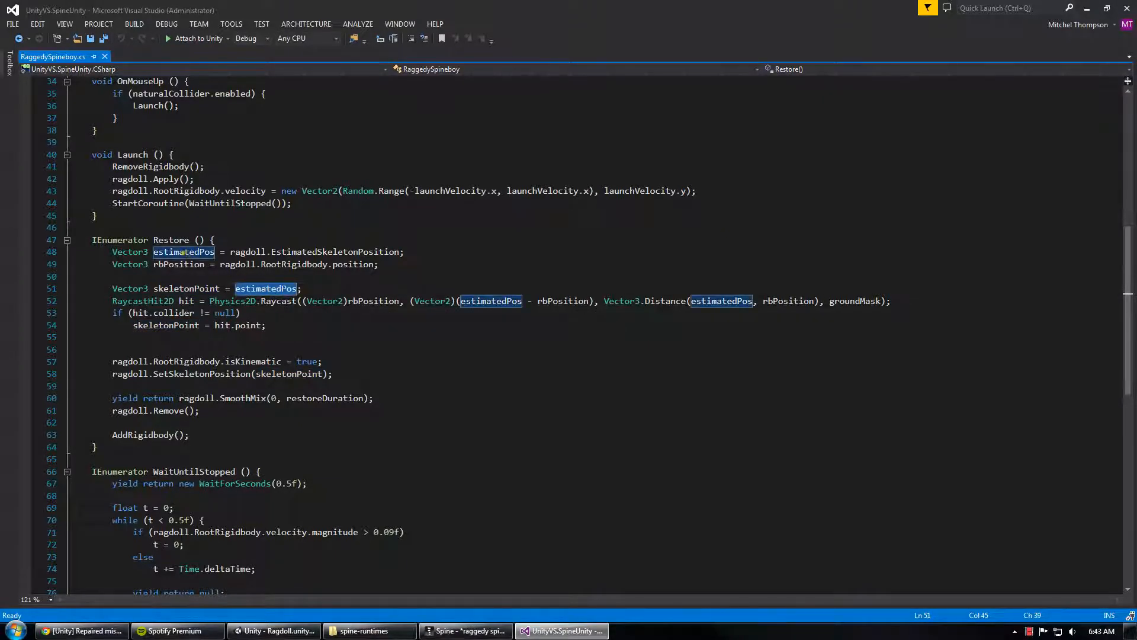
left_click(326, 290)
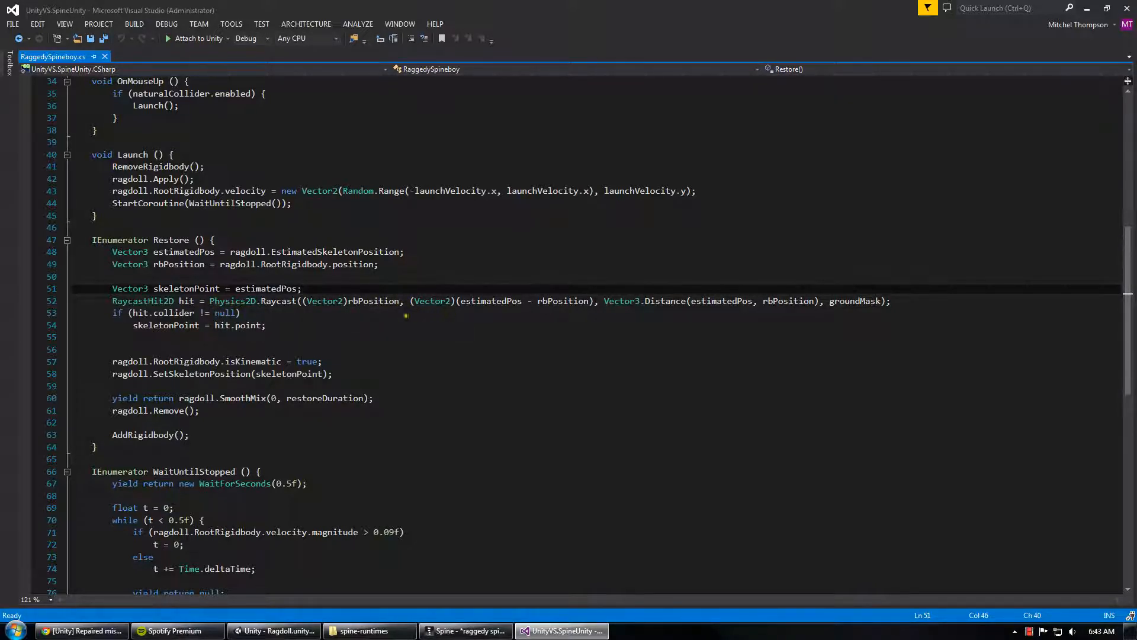
Step: Examine the Physics2D.Raycast arguments, including direction, distance and groundMask, and the hit.collider check that assigns hit.point to skeletonPoint
double_click(186, 265)
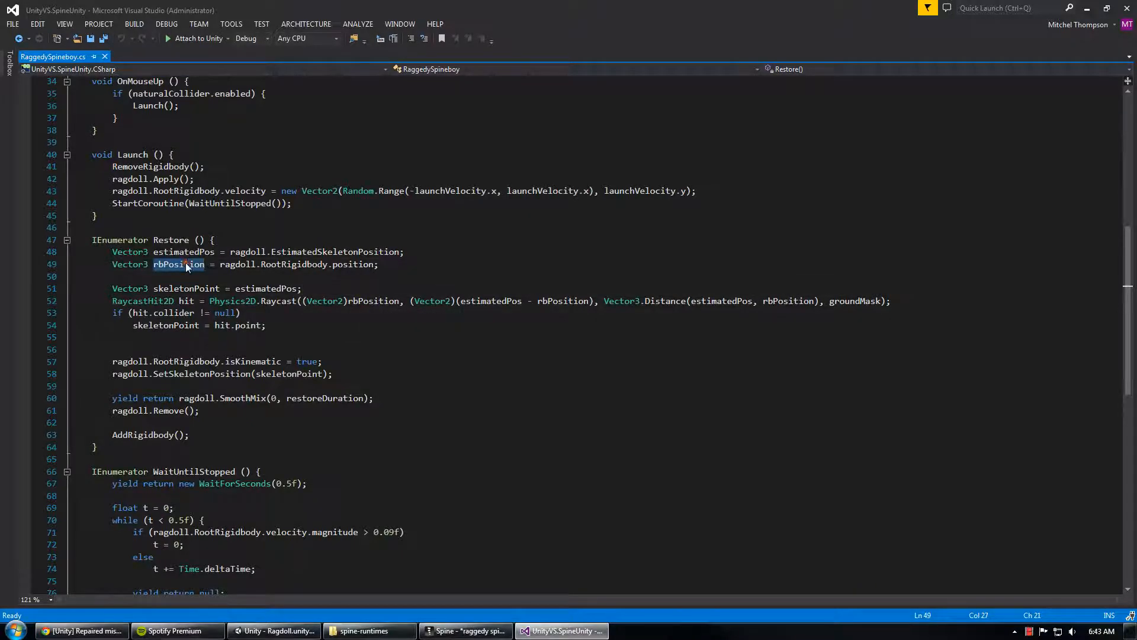
left_click(484, 302)
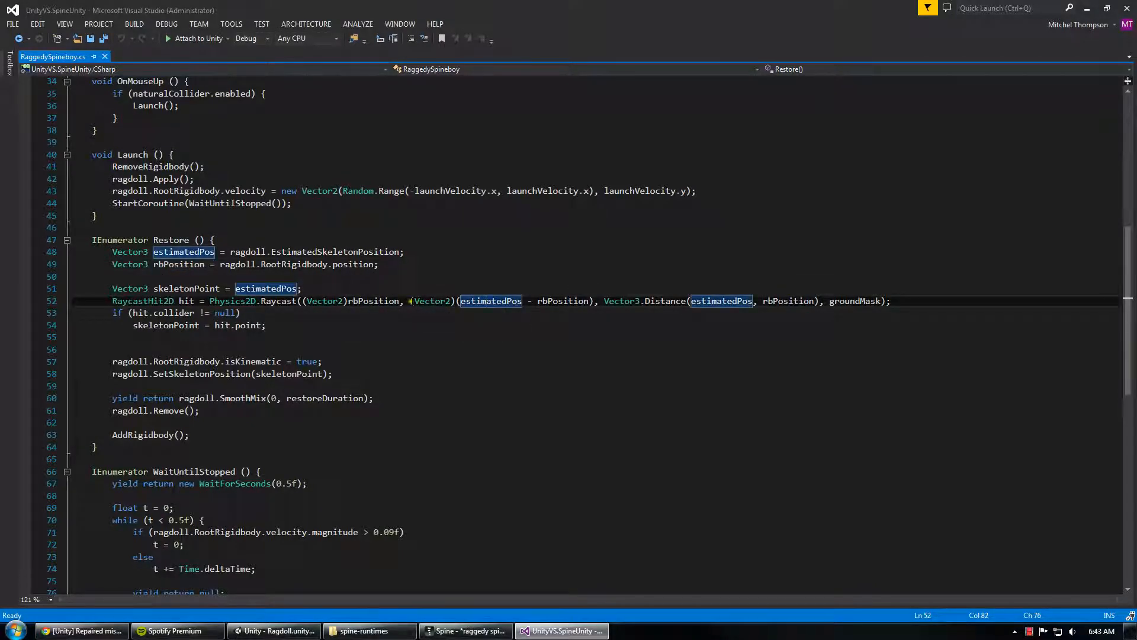
left_click(496, 312)
double_click(497, 302)
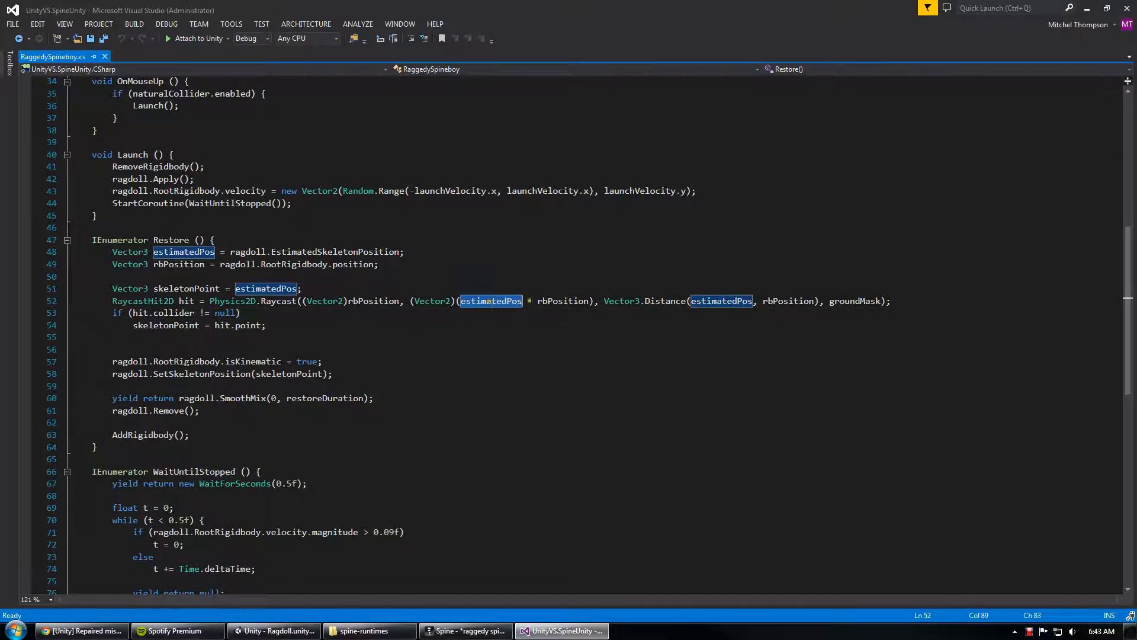
left_click_drag(600, 302, 820, 302)
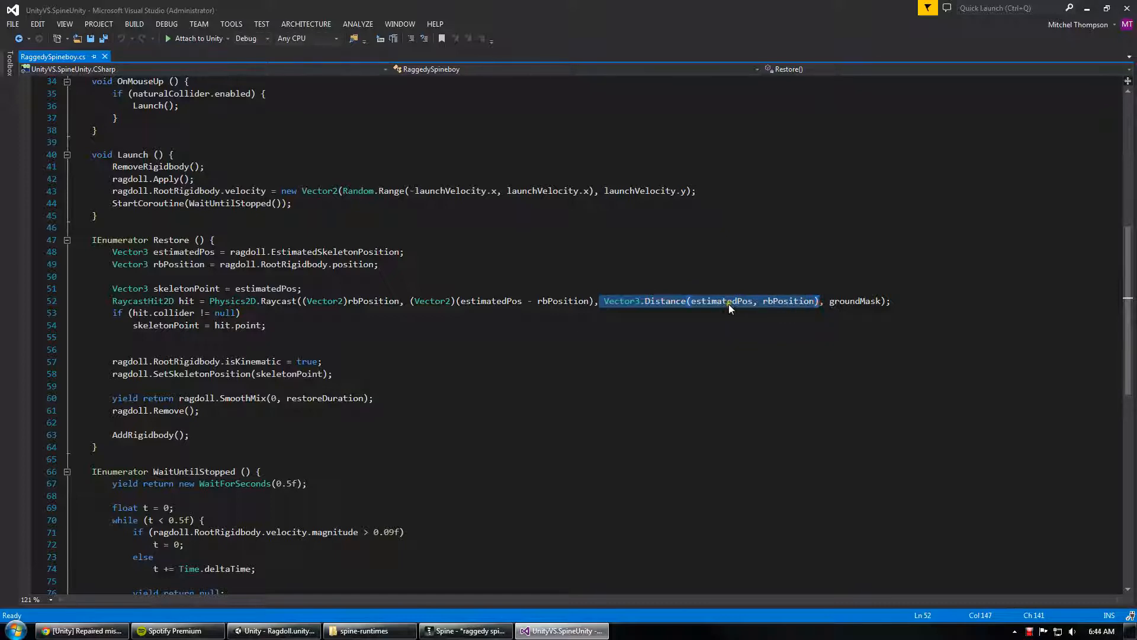
left_click(729, 304)
double_click(777, 304)
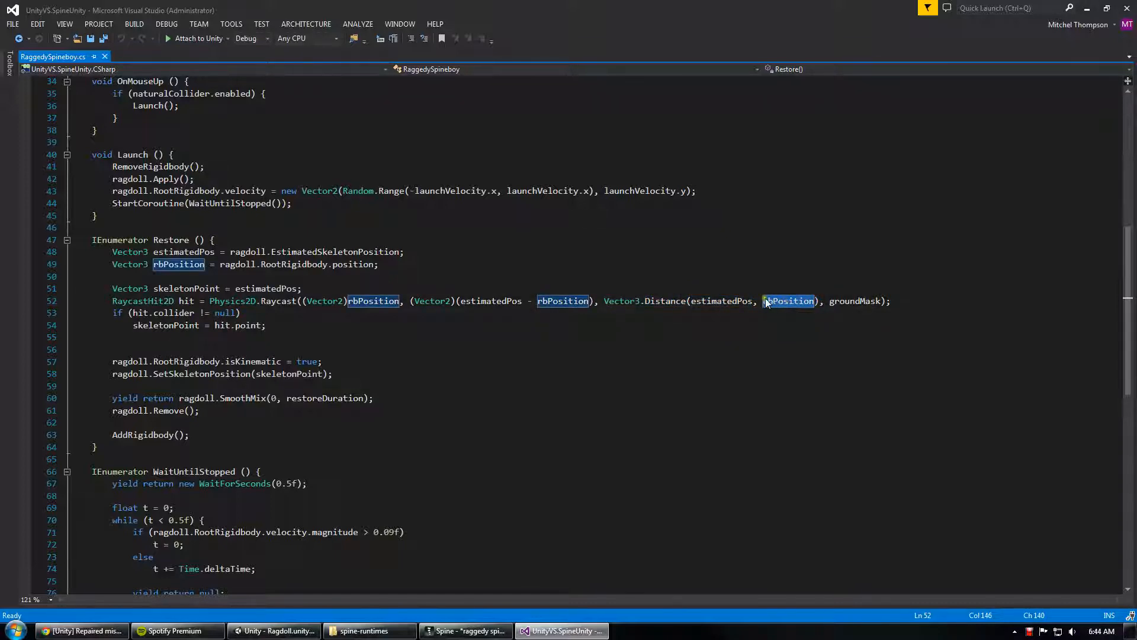
double_click(855, 302)
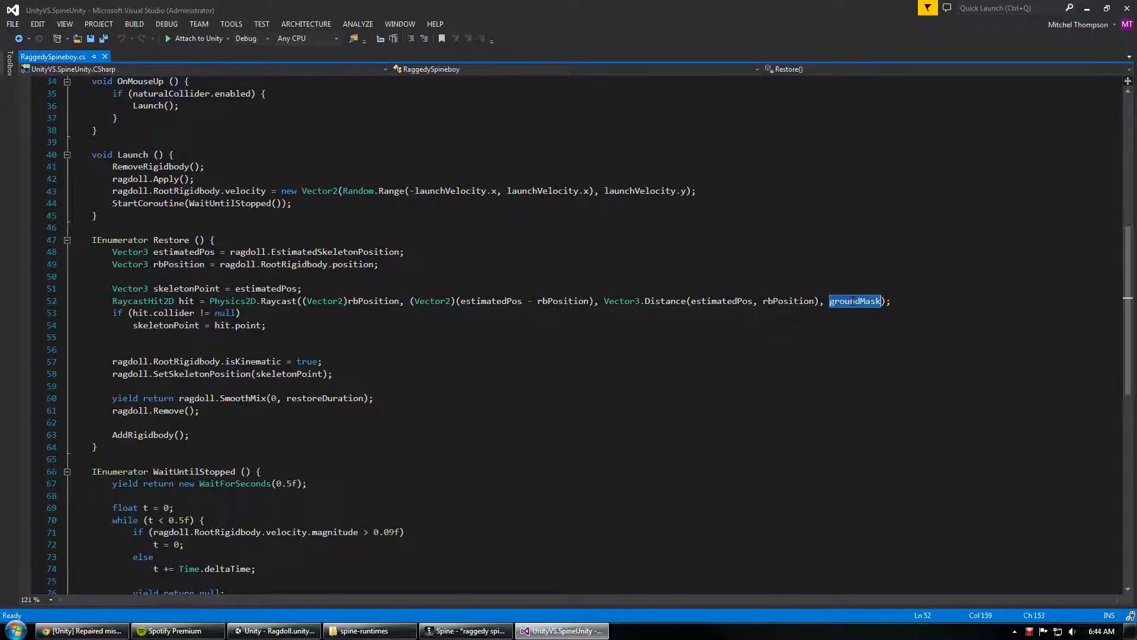
key("Down")
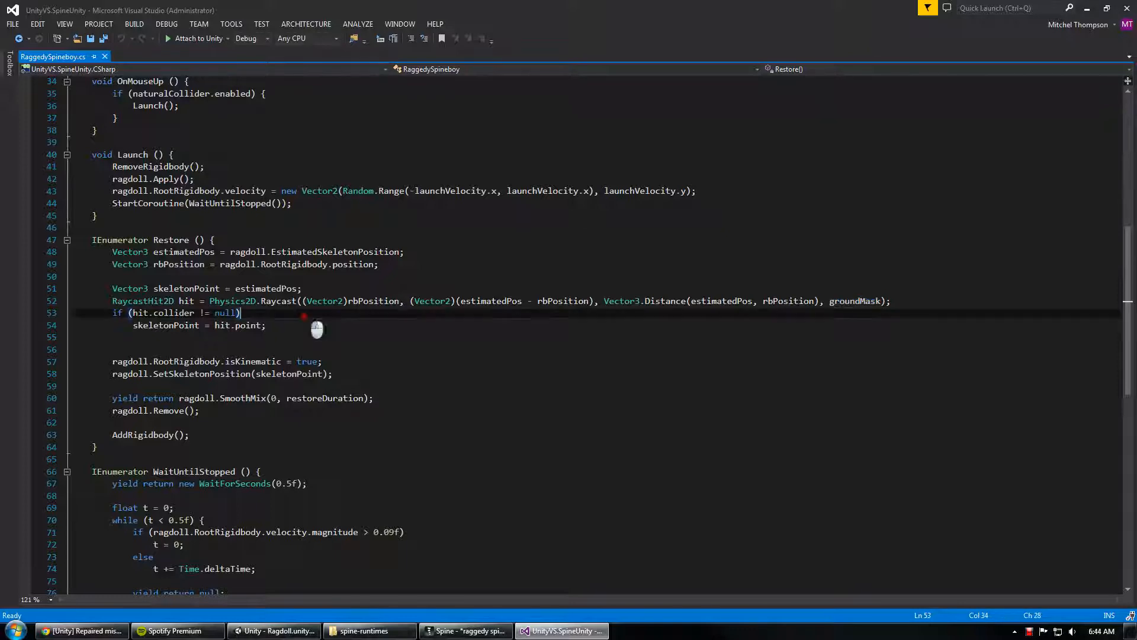
left_click_drag(127, 312, 267, 326)
left_click(278, 315)
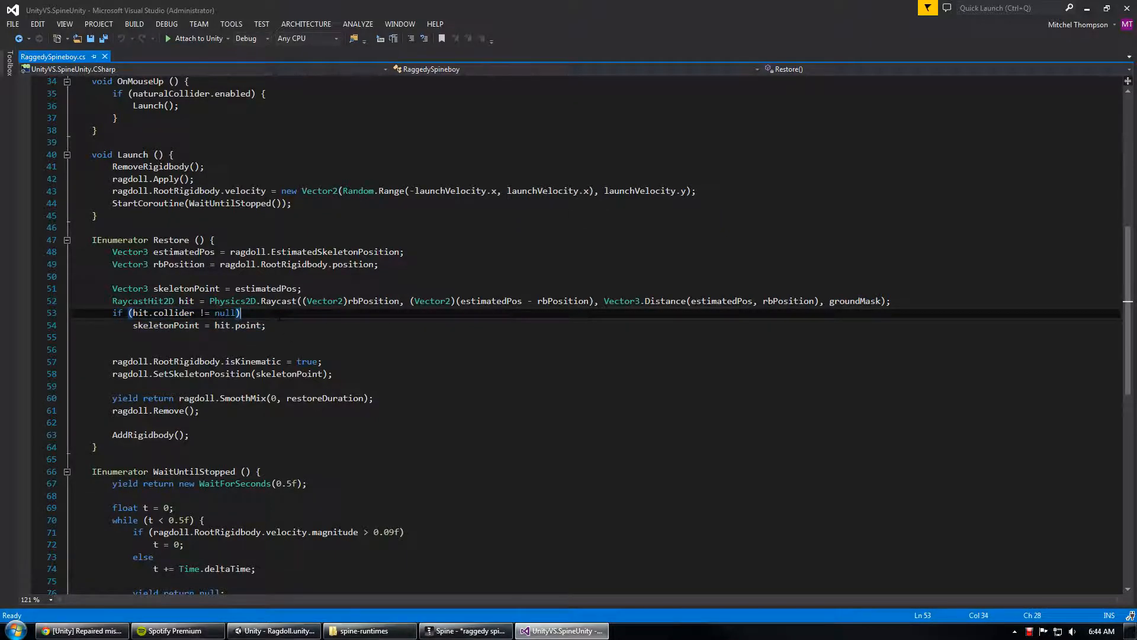
Step: Switch to Unity, launch the Raggedy Spineboy standing below the central ball, and frame it in the Scene view
left_click(274, 630)
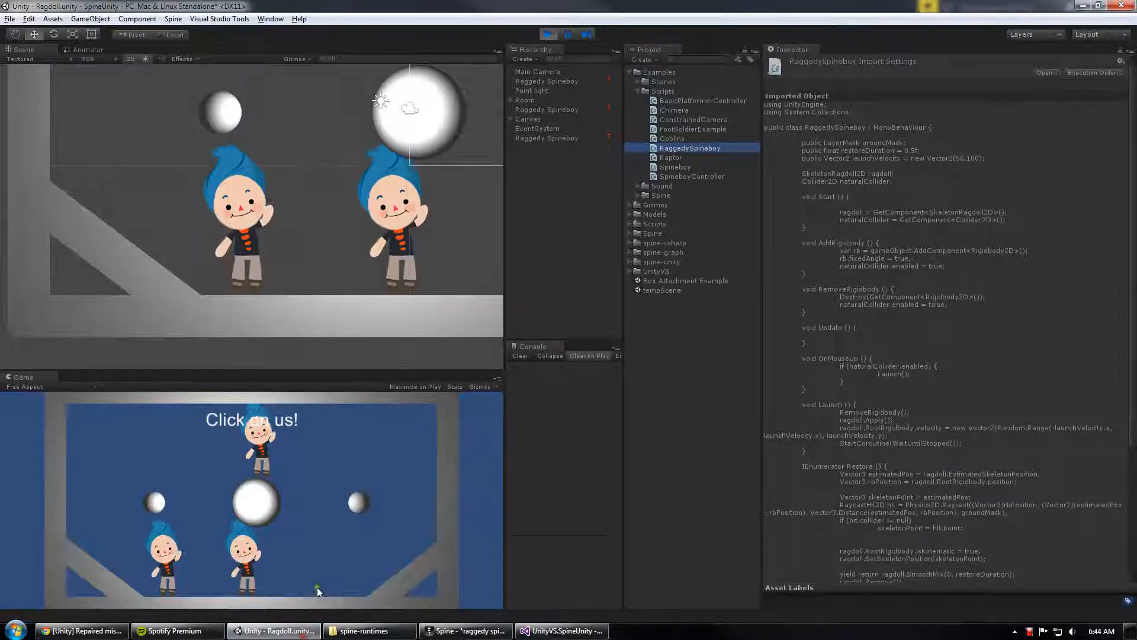
left_click(251, 564)
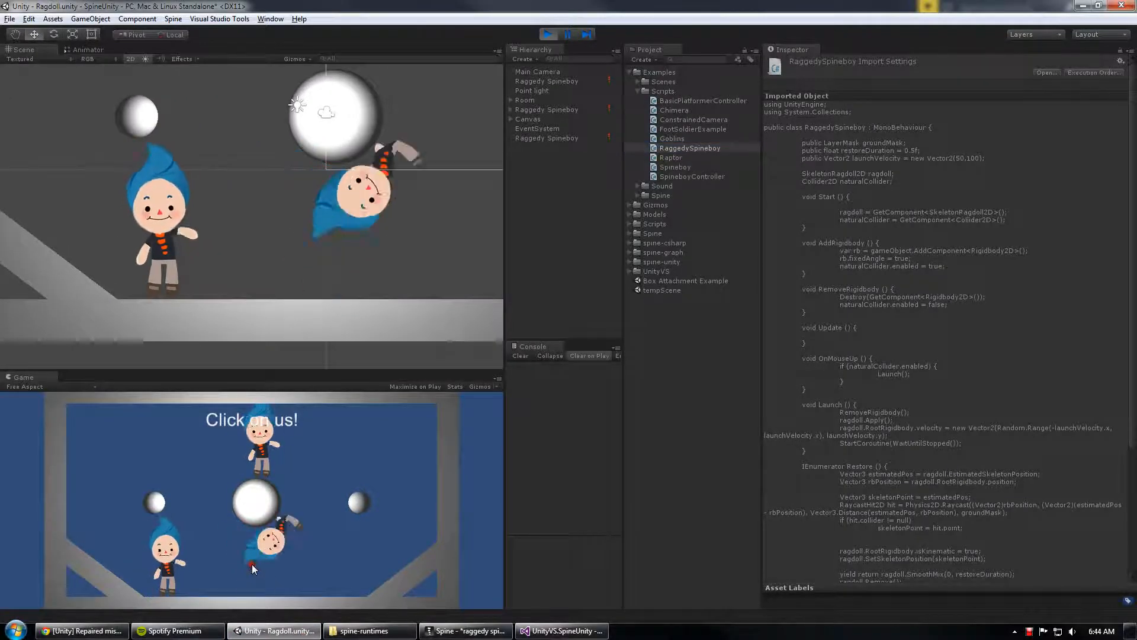
left_click(568, 139)
left_click(566, 110)
double_click(566, 110)
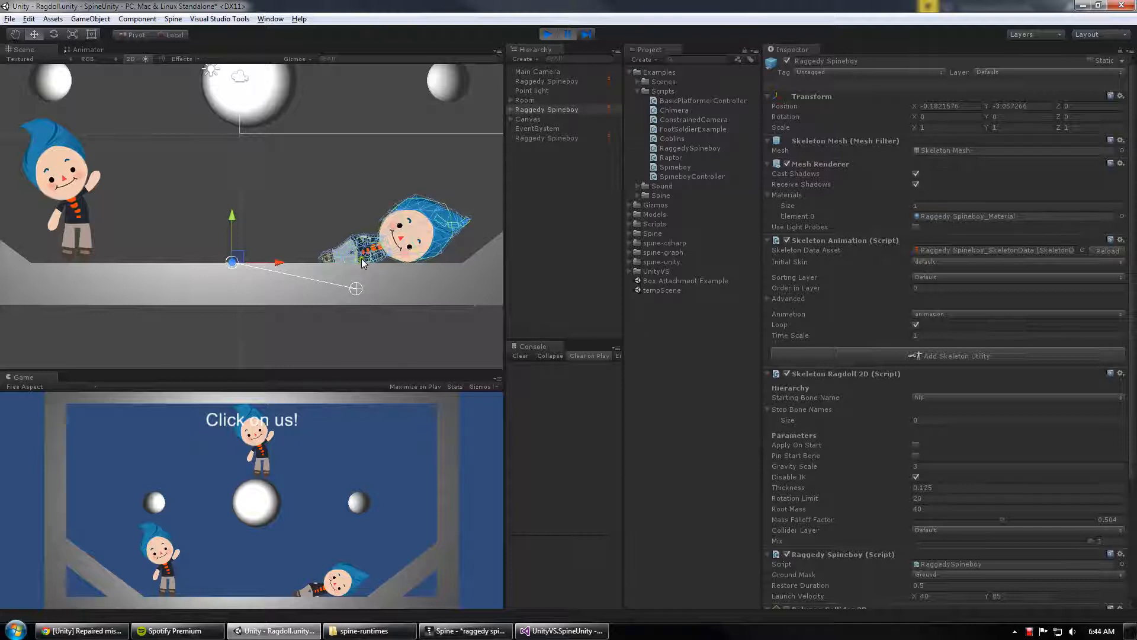
Step: Step the game forward frame by frame to examine how Restore repositions the fallen Spineboy's skeleton origin
scroll(362, 259, "up", 4)
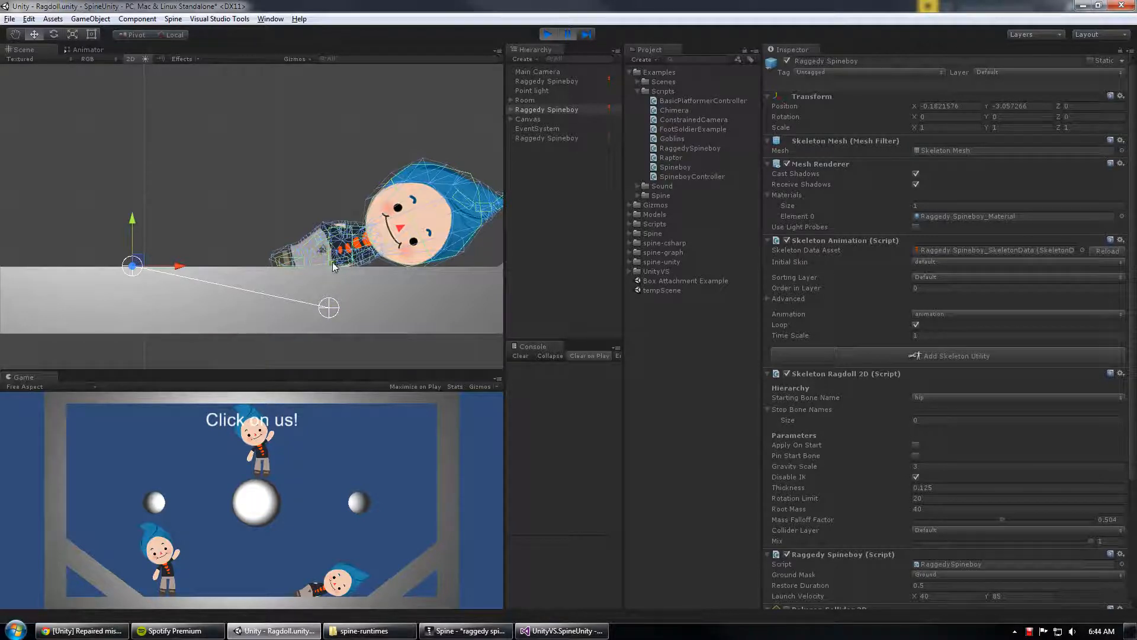
left_click(585, 34)
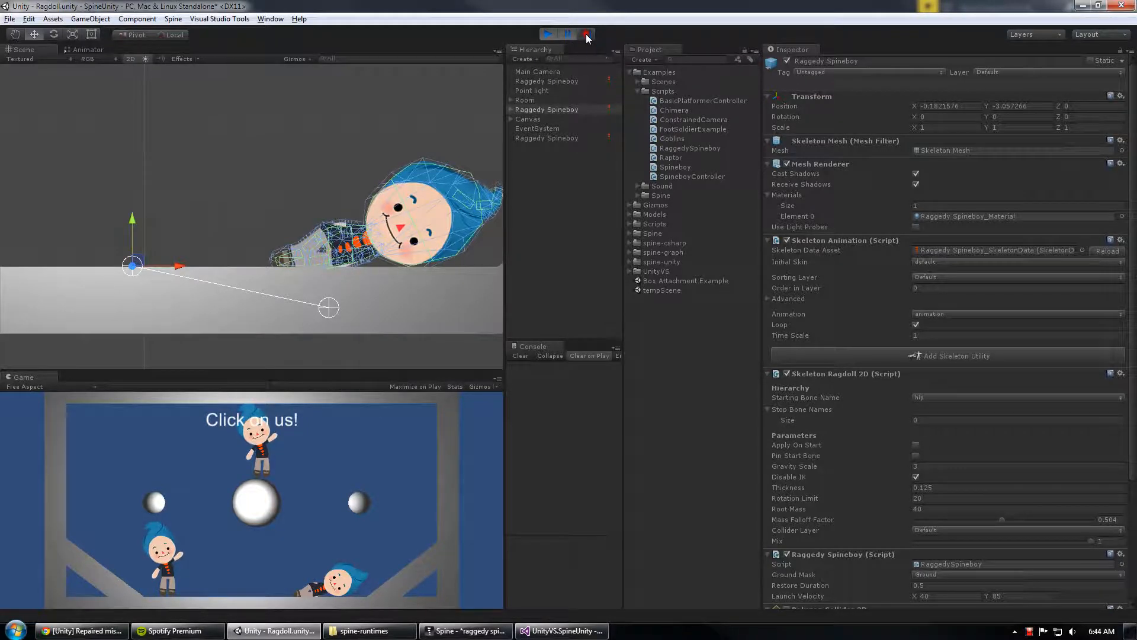
left_click(586, 34)
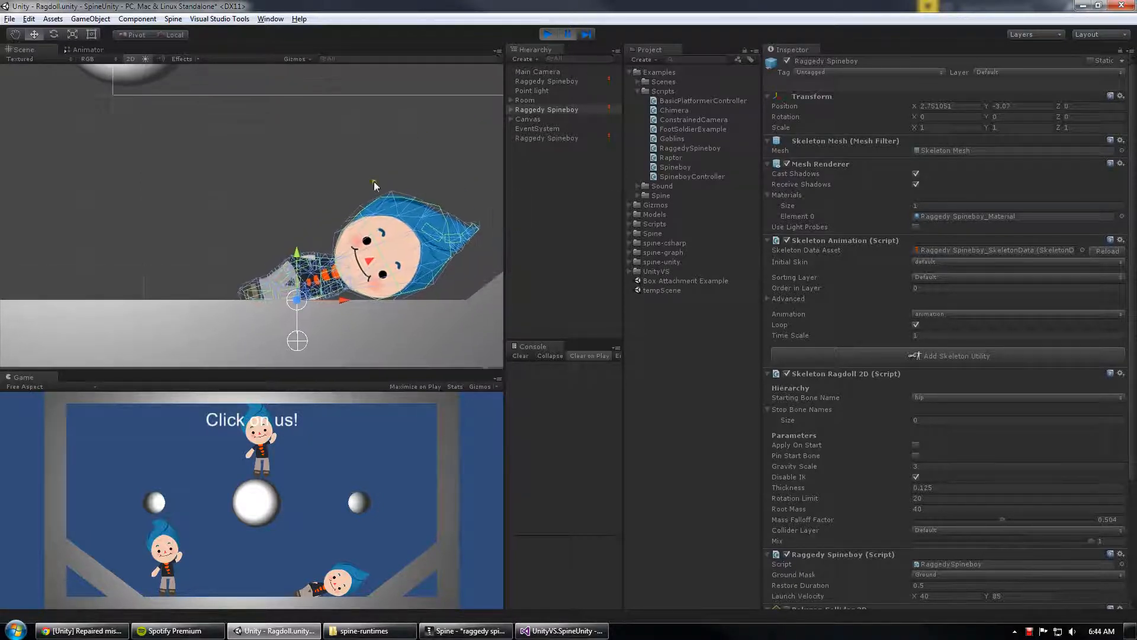
Step: Return to Visual Studio and examine Restore's RootRigidbody.isKinematic = true line and the SetSkeletonPosition(skeletonPoint) call
left_click(562, 630)
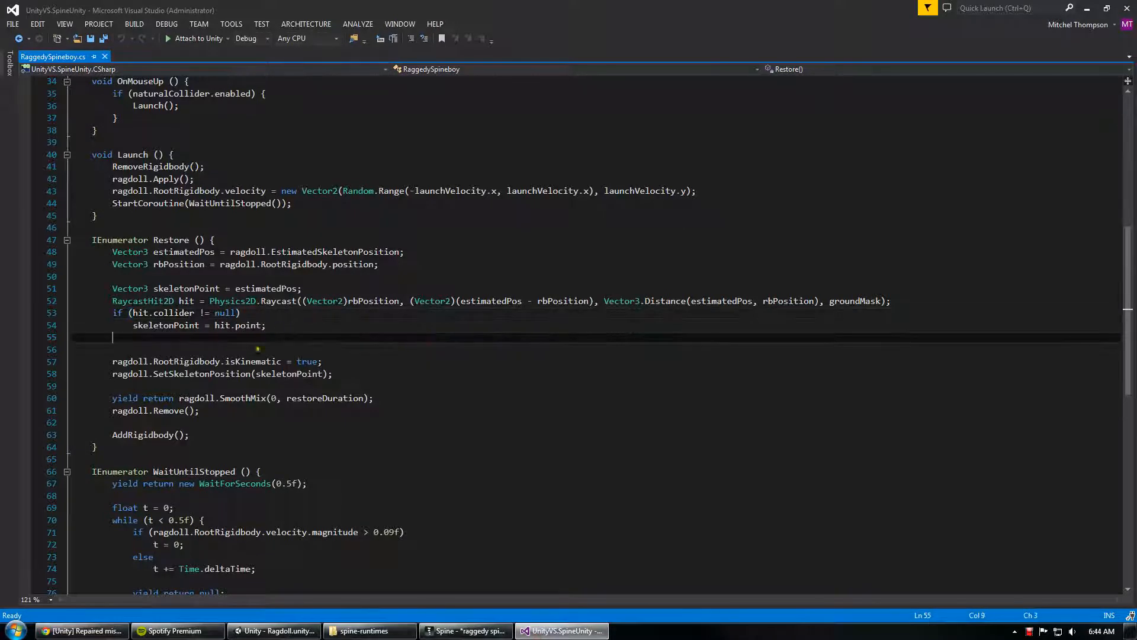
left_click(168, 373)
left_click(113, 359)
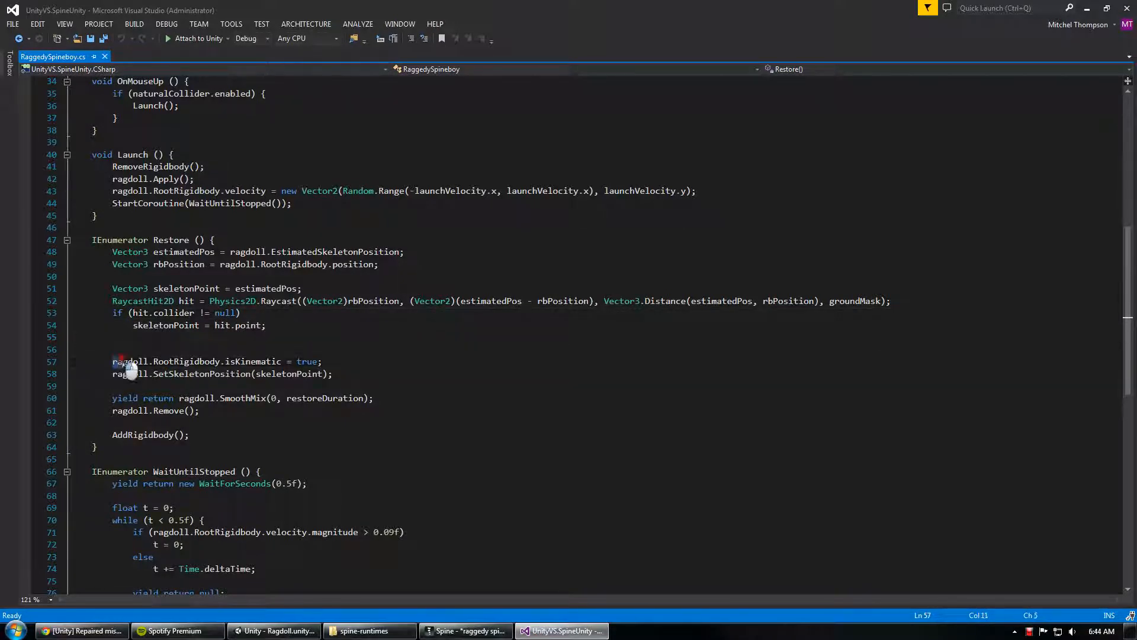
left_click_drag(114, 359, 327, 360)
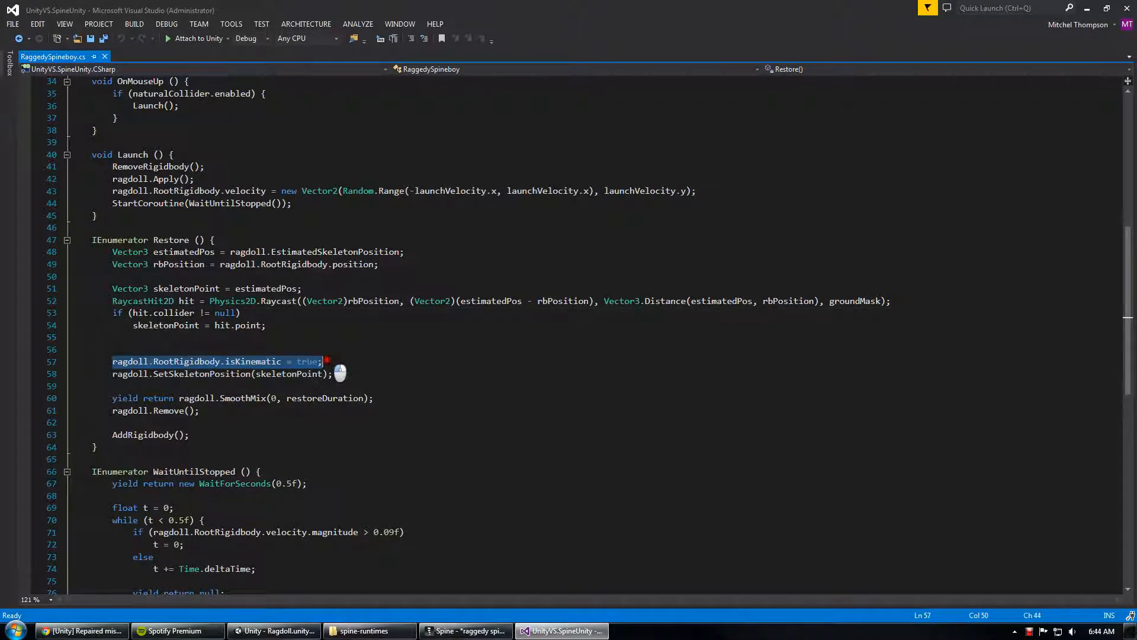
left_click(312, 362)
left_click(166, 355)
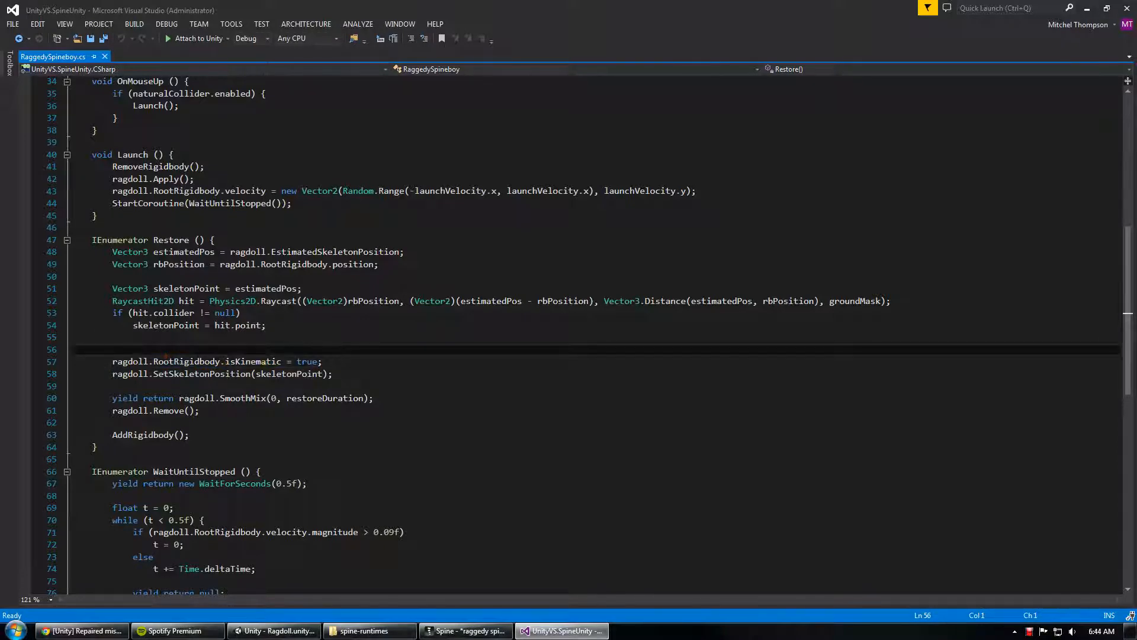
left_click(350, 361)
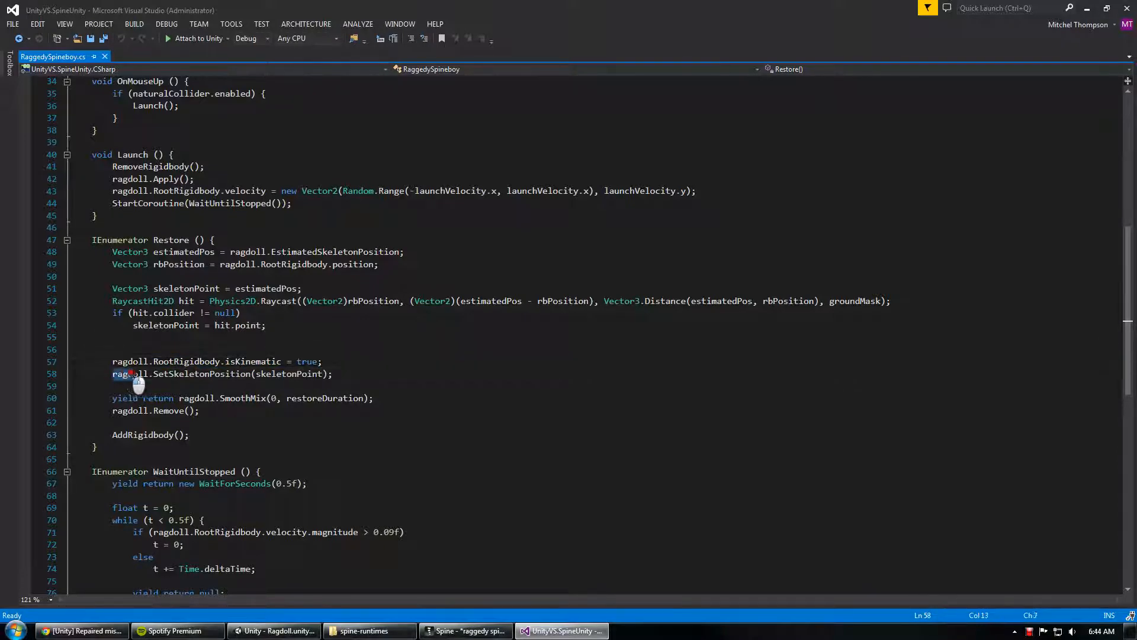
double_click(201, 373)
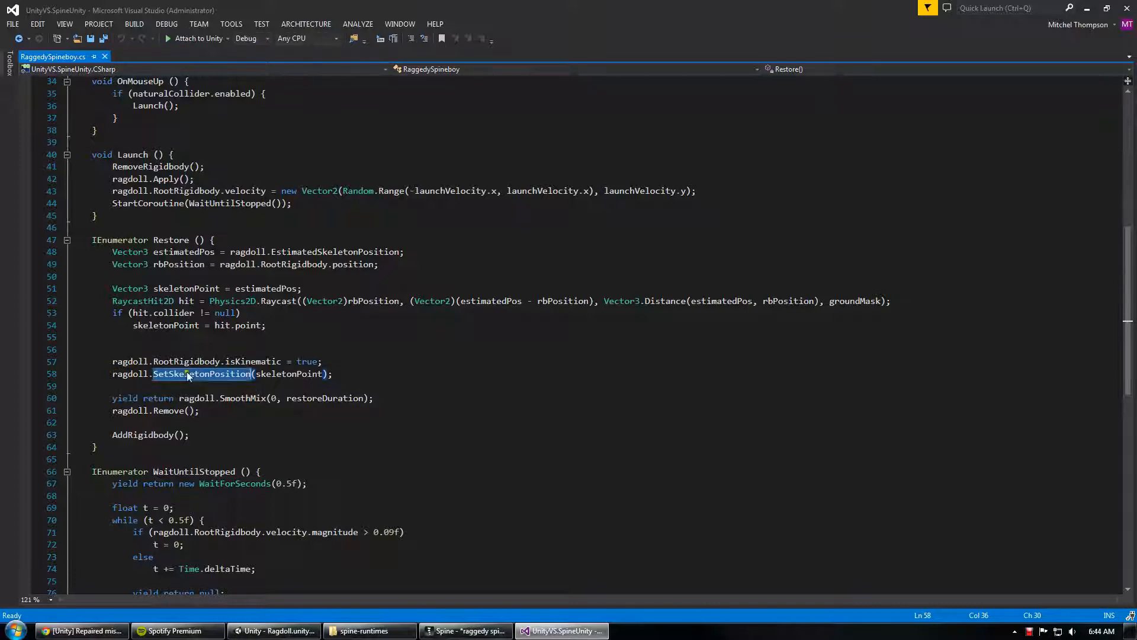
double_click(270, 373)
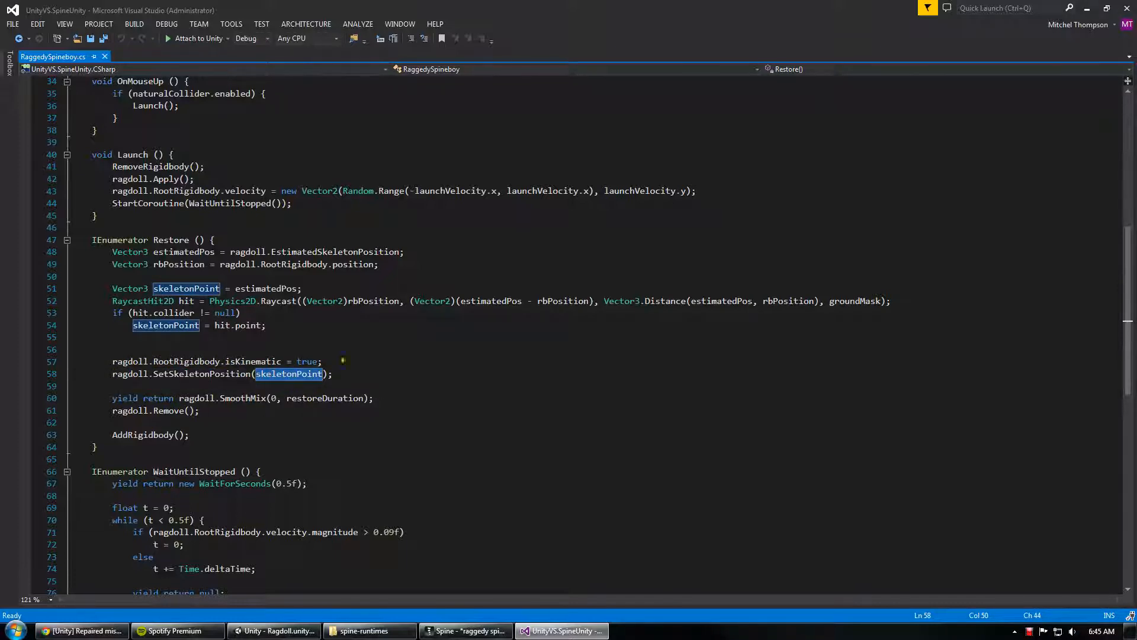
left_click(362, 374)
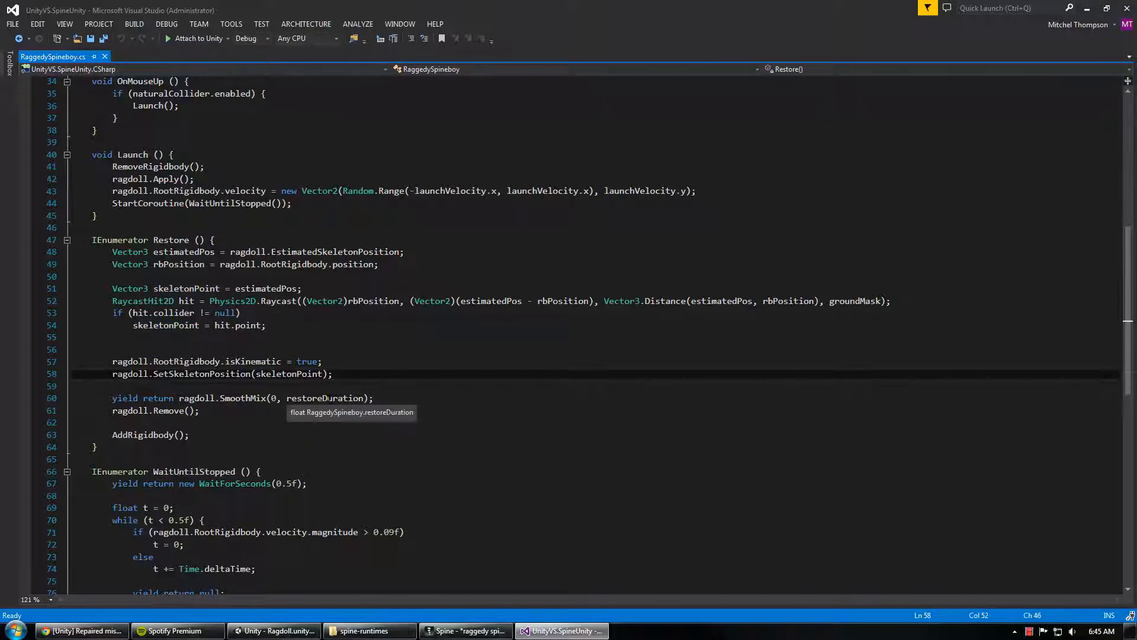
Step: Switch to Unity, expand the fallen Raggedy Spineboy's bone hierarchy and inspect the hip's Rigidbody 2D settings
left_click(272, 631)
left_click(511, 109)
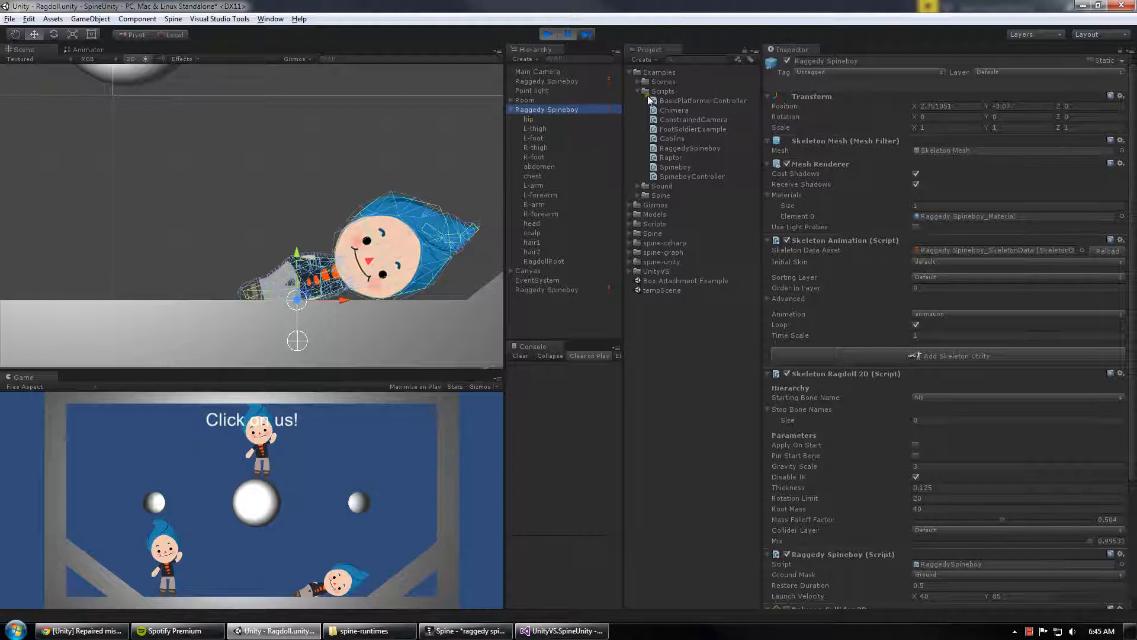
left_click(545, 121)
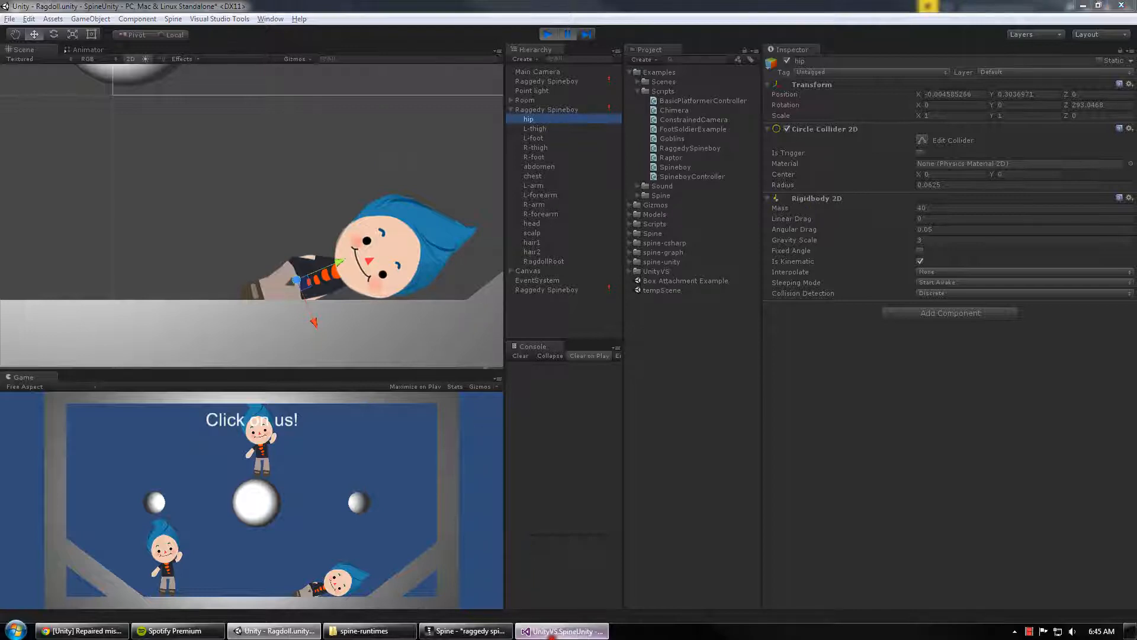
Step: Return to Visual Studio and examine Restore's yield return ragdoll.SmoothMix(0, restoreDuration) line, including its target and duration arguments
left_click(534, 629)
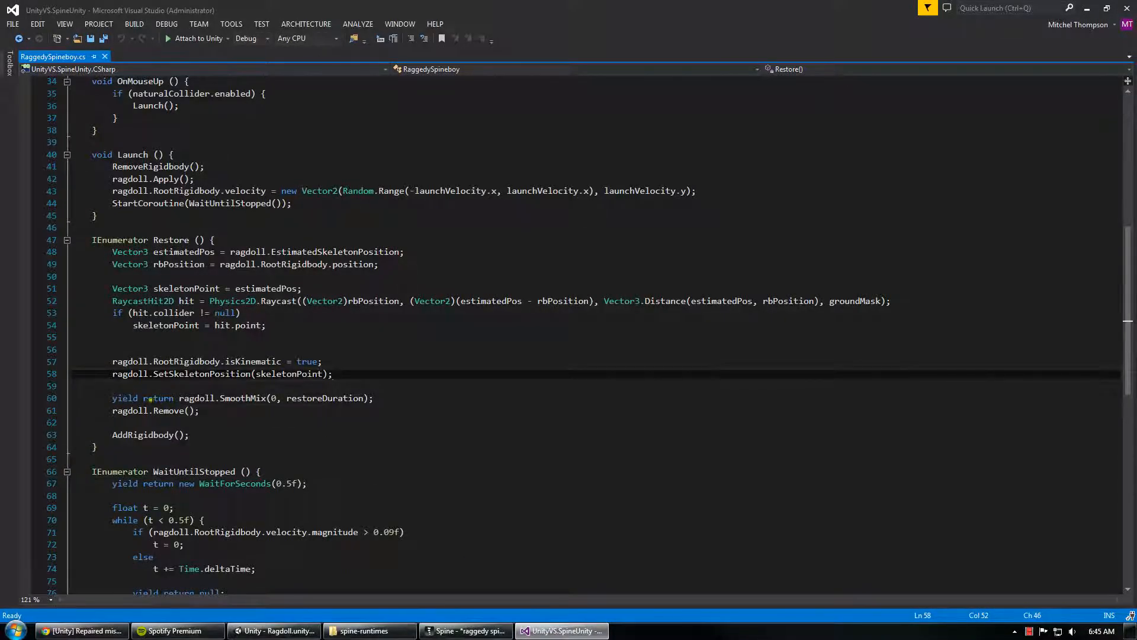
left_click(113, 397)
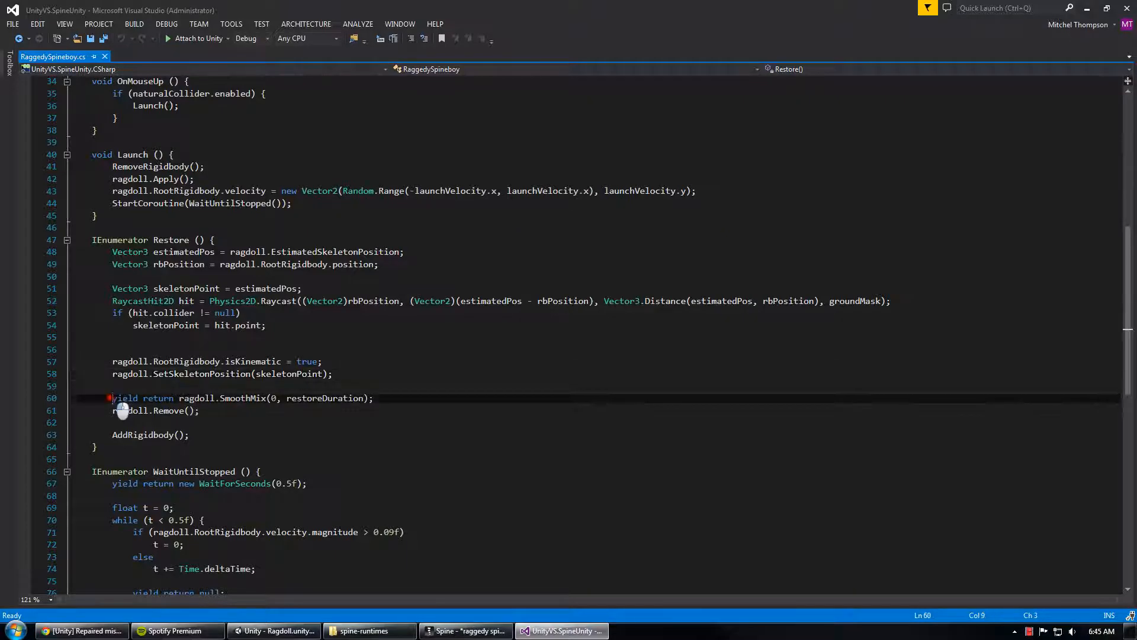
left_click_drag(110, 398, 173, 399)
left_click(236, 398)
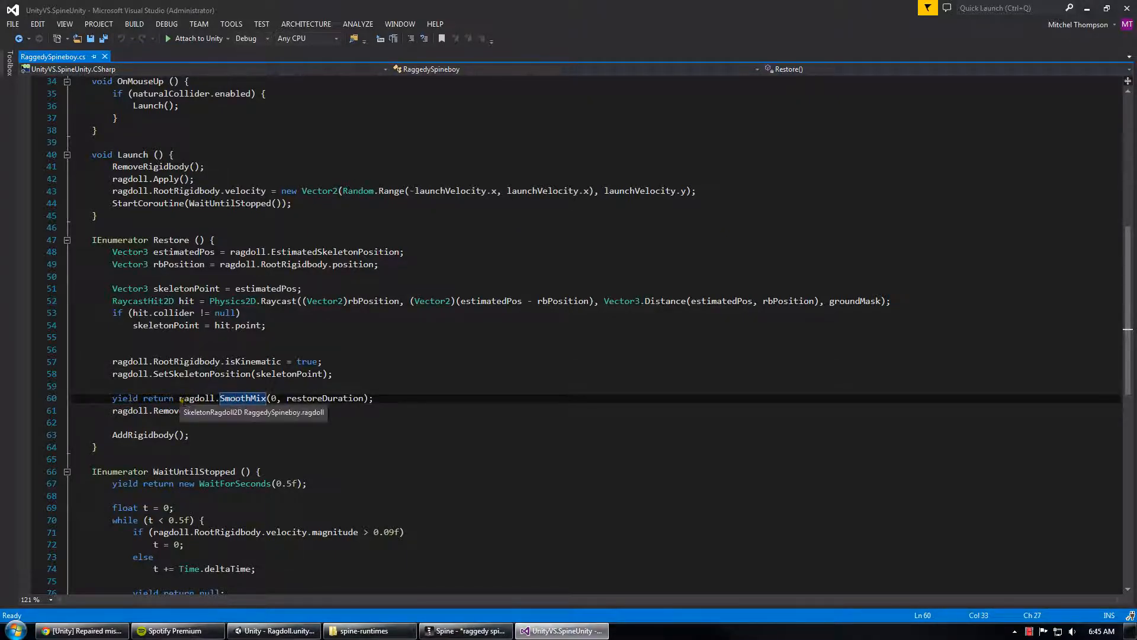
left_click(209, 374)
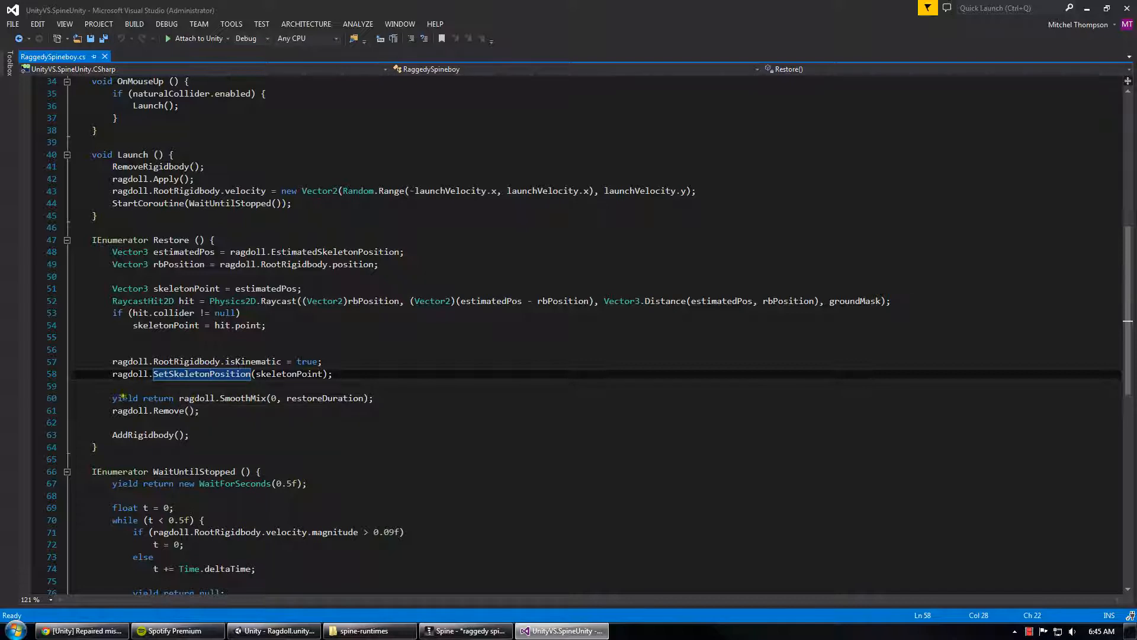
double_click(159, 398)
double_click(182, 398)
left_click(244, 396)
double_click(244, 396)
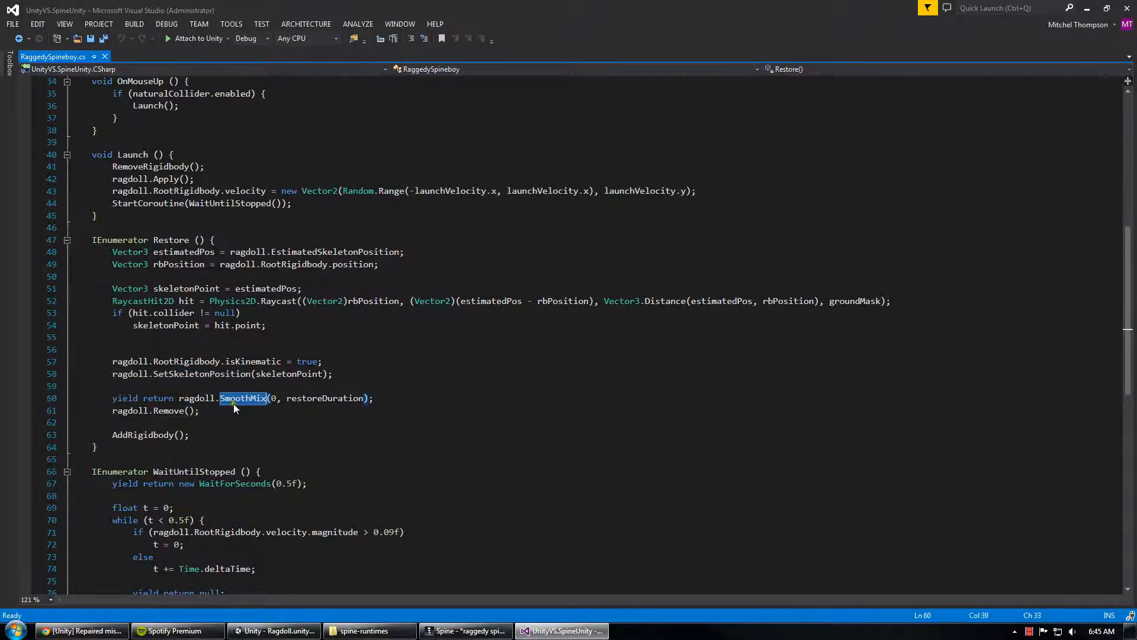
left_click(257, 399)
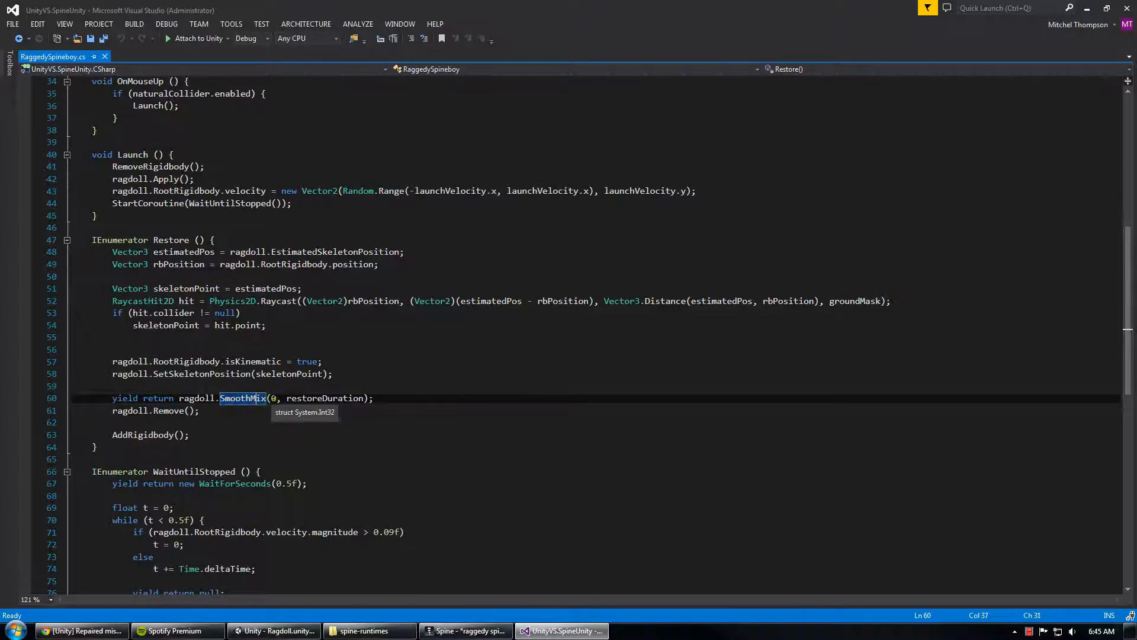
left_click(276, 398)
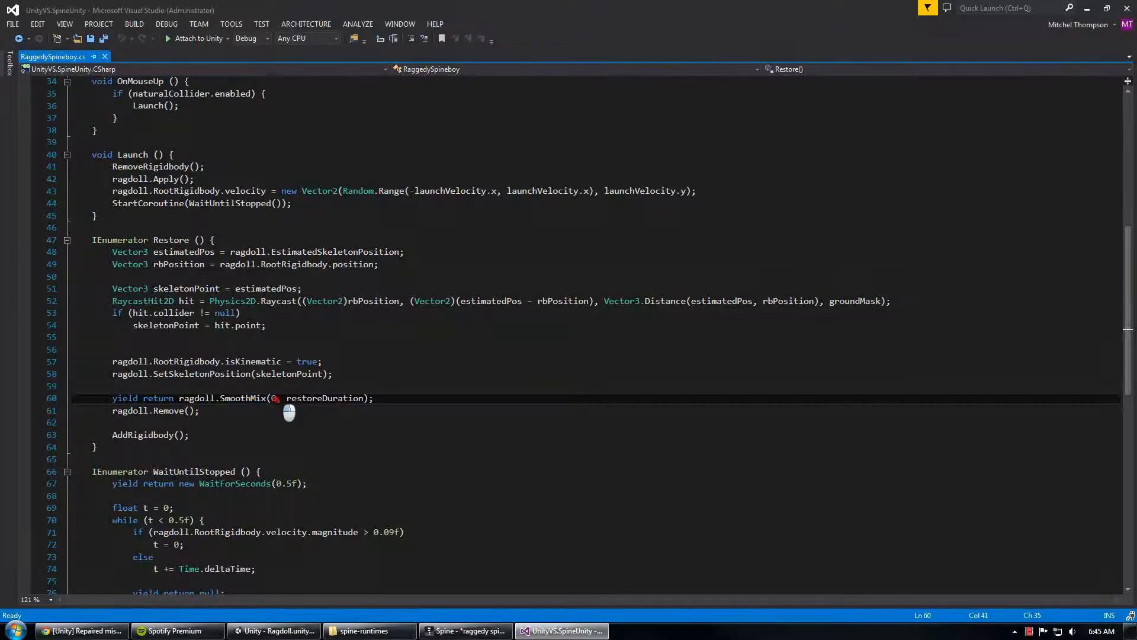
double_click(300, 399)
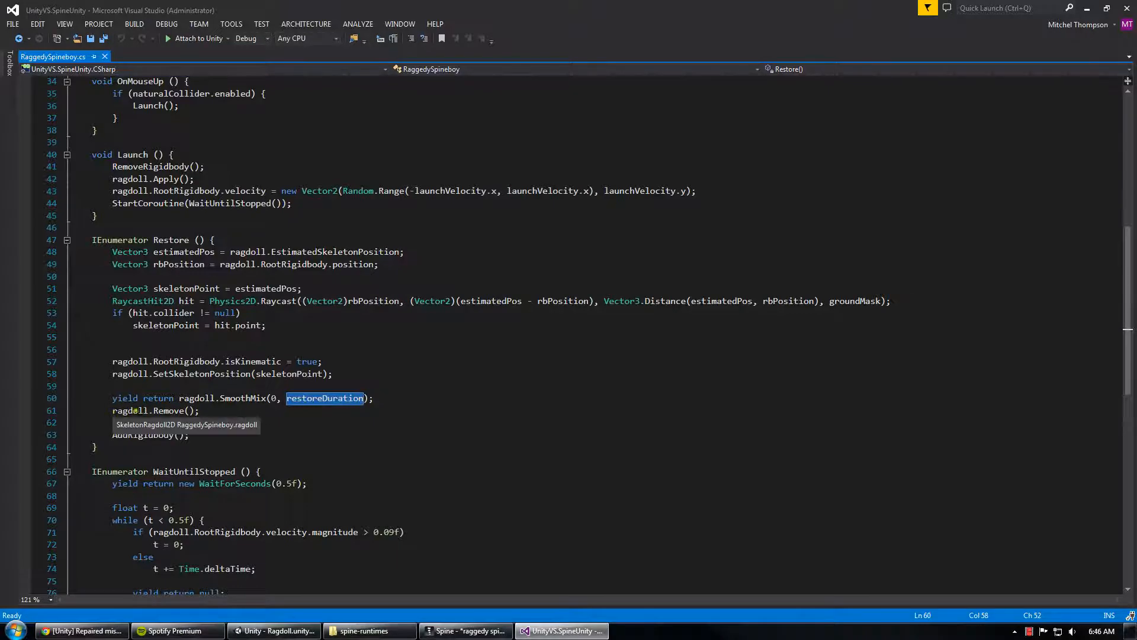
Step: Examine the ragdoll.Remove() and AddRigidbody() calls that follow the SmoothMix line in Restore
double_click(136, 411)
left_click_drag(153, 410, 196, 411)
left_click(217, 411)
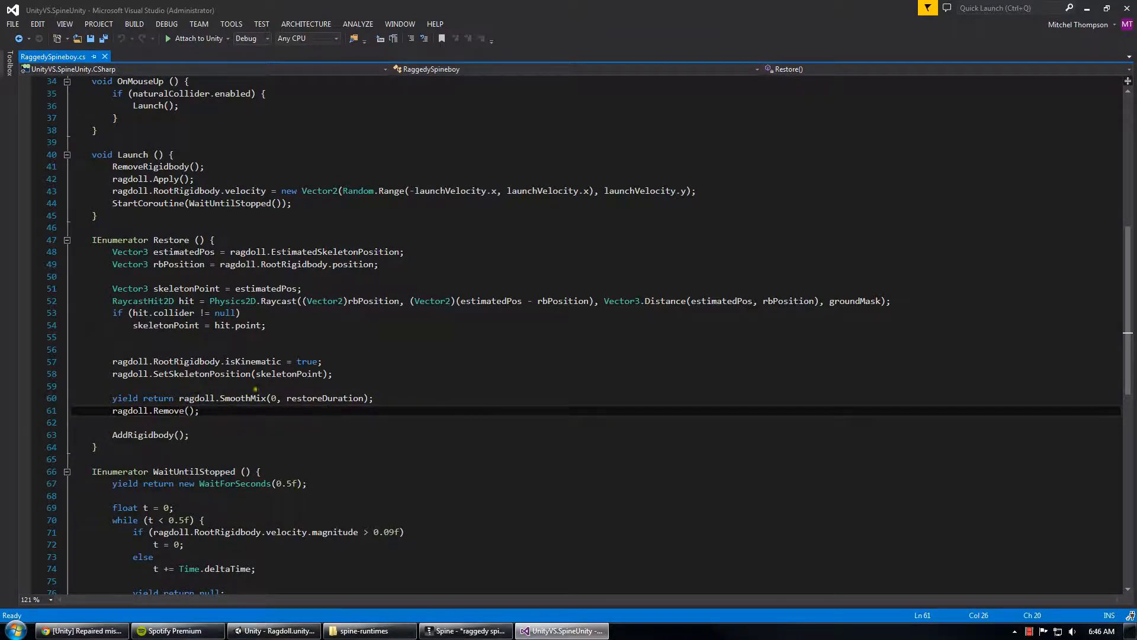
left_click(271, 398)
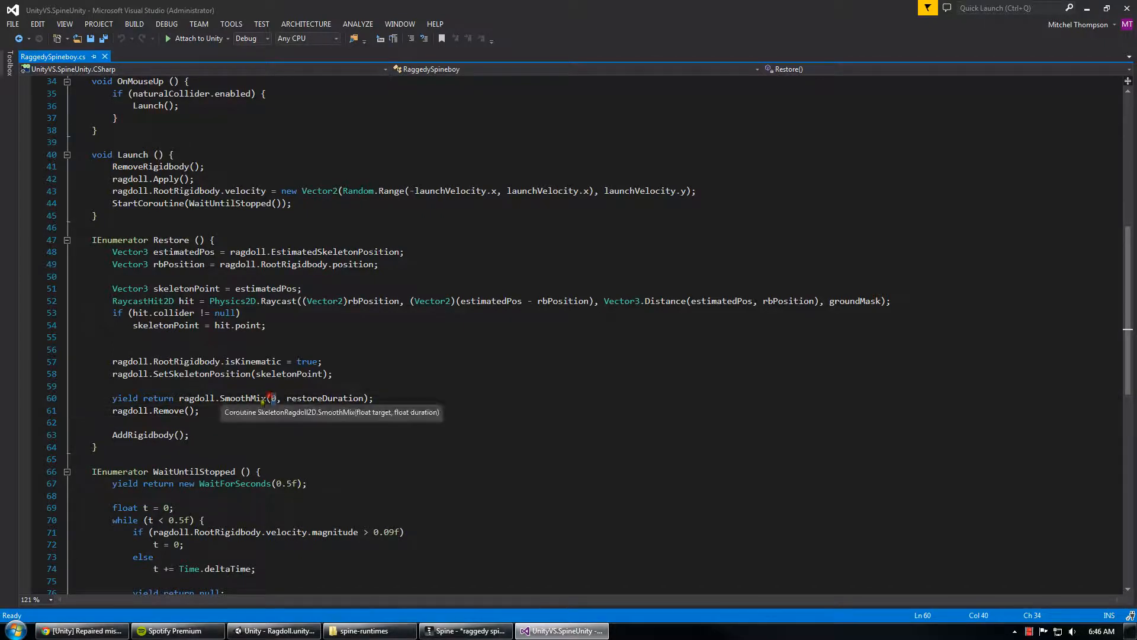
left_click(228, 411)
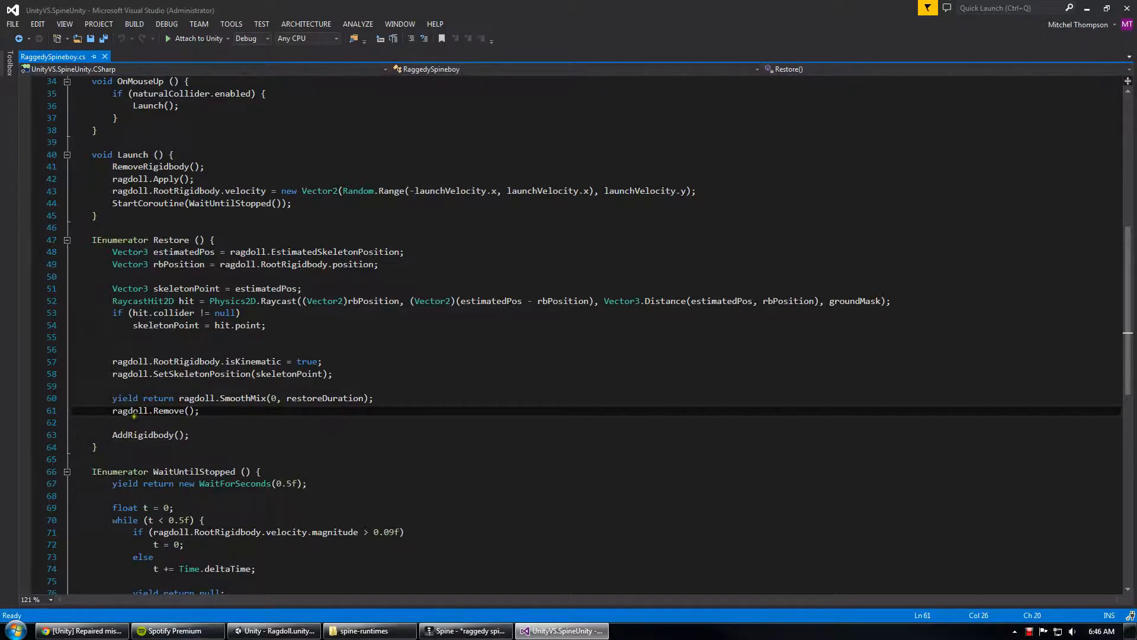
left_click_drag(120, 411, 194, 421)
left_click(186, 437)
left_click_drag(112, 435, 191, 434)
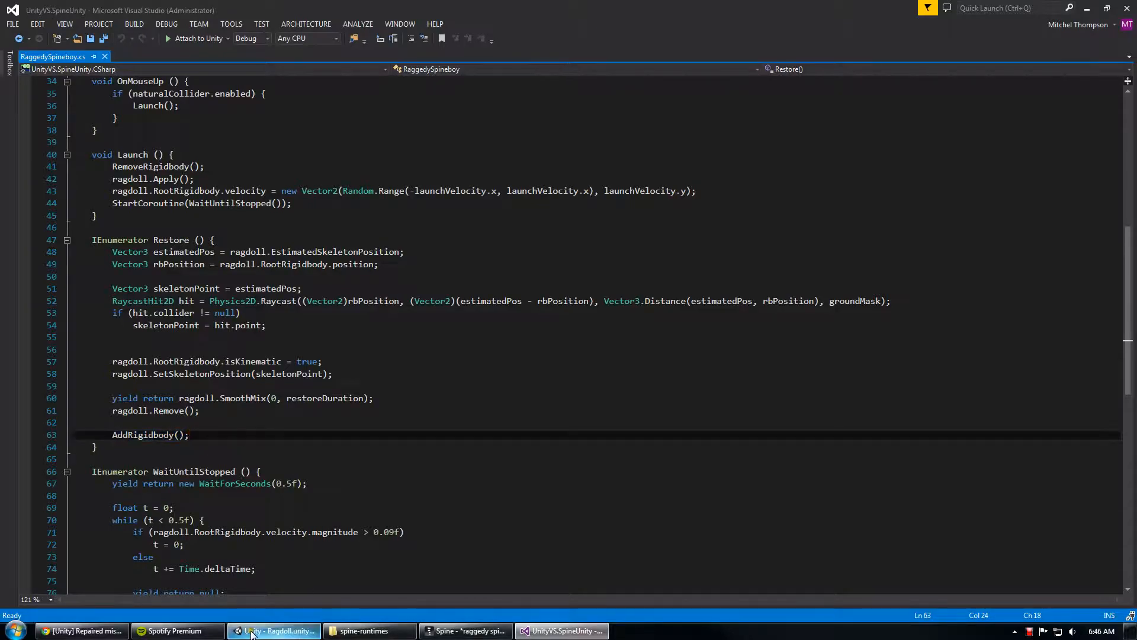
Step: Switch to Unity, select the fallen Raggedy Spineboy and step the game forward frame by frame through its blend back to standing and ragdoll removal
left_click(274, 631)
middle_click_drag(268, 184, 229, 245)
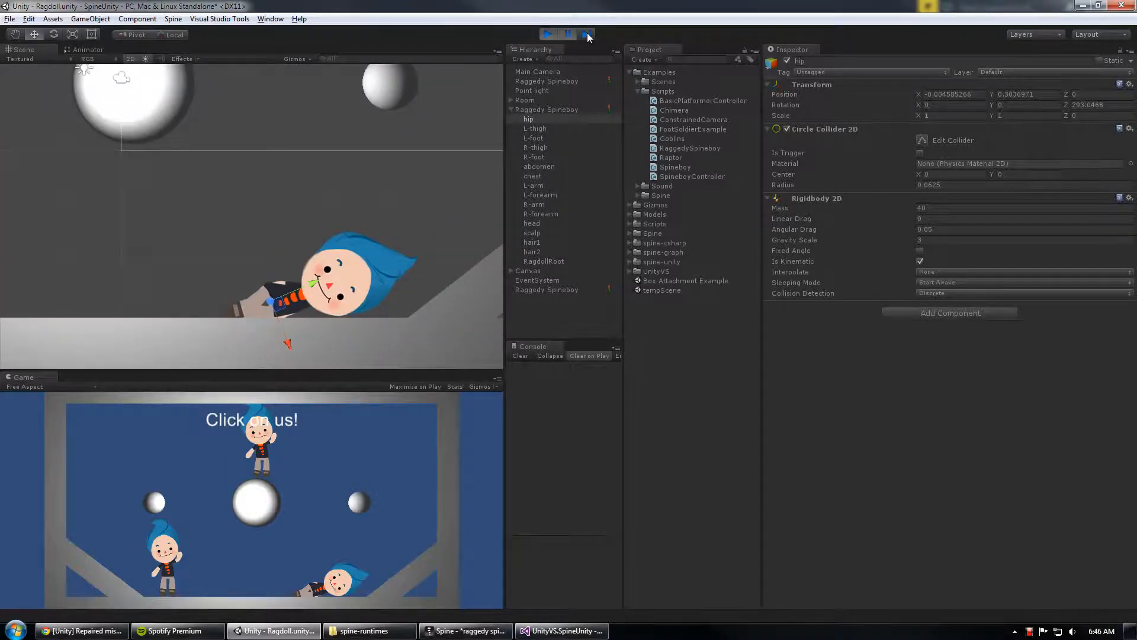
left_click(587, 34)
left_click(563, 109)
left_click(586, 36)
left_click(586, 36)
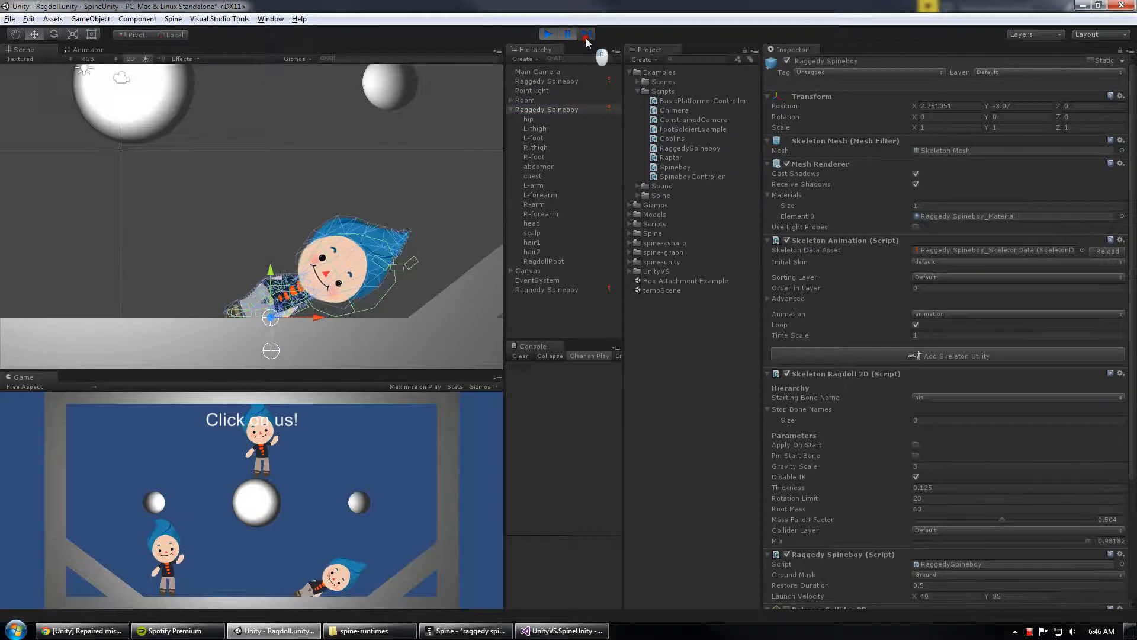
left_click(586, 36)
left_click(586, 36)
left_click(586, 35)
left_click(587, 36)
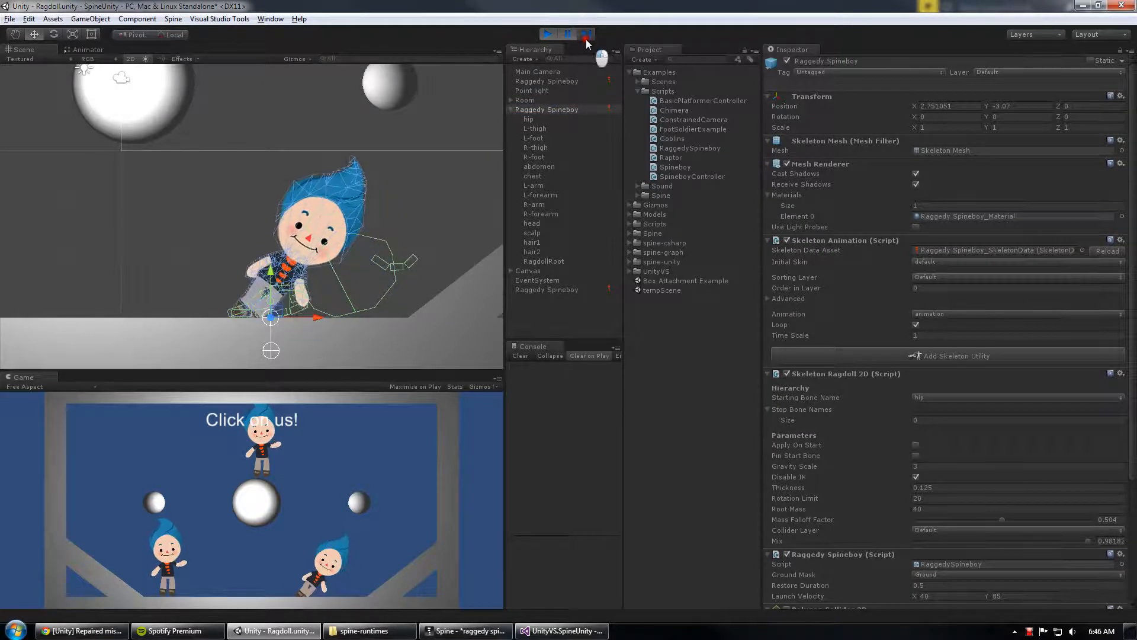
left_click(586, 37)
left_click(586, 36)
left_click(586, 37)
left_click(585, 39)
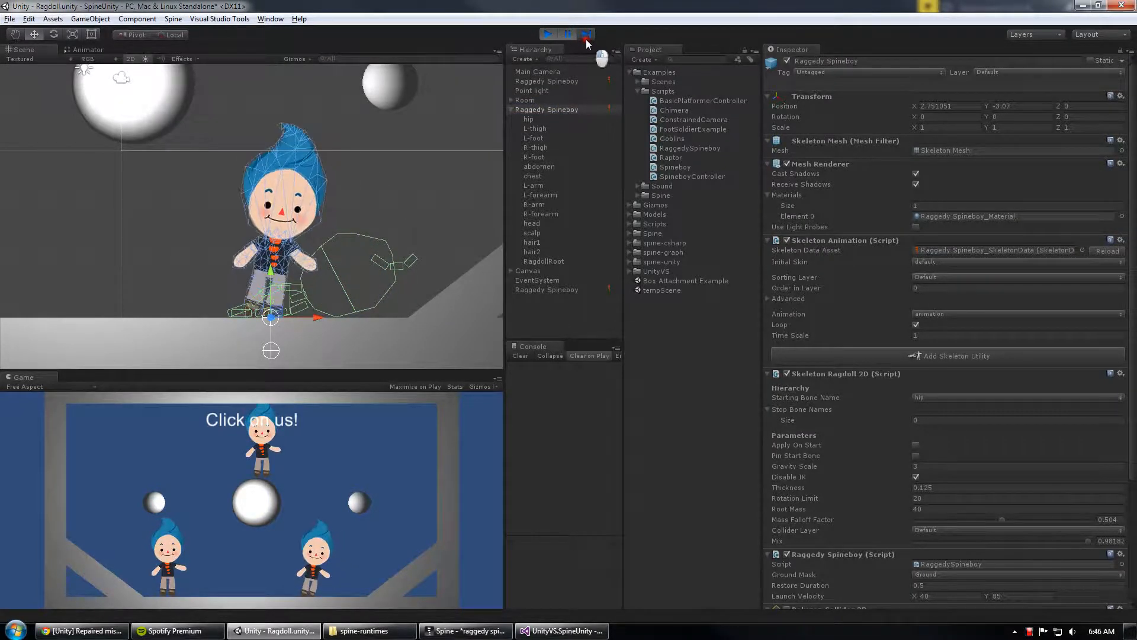
left_click(585, 39)
left_click(586, 39)
left_click(585, 40)
left_click(586, 41)
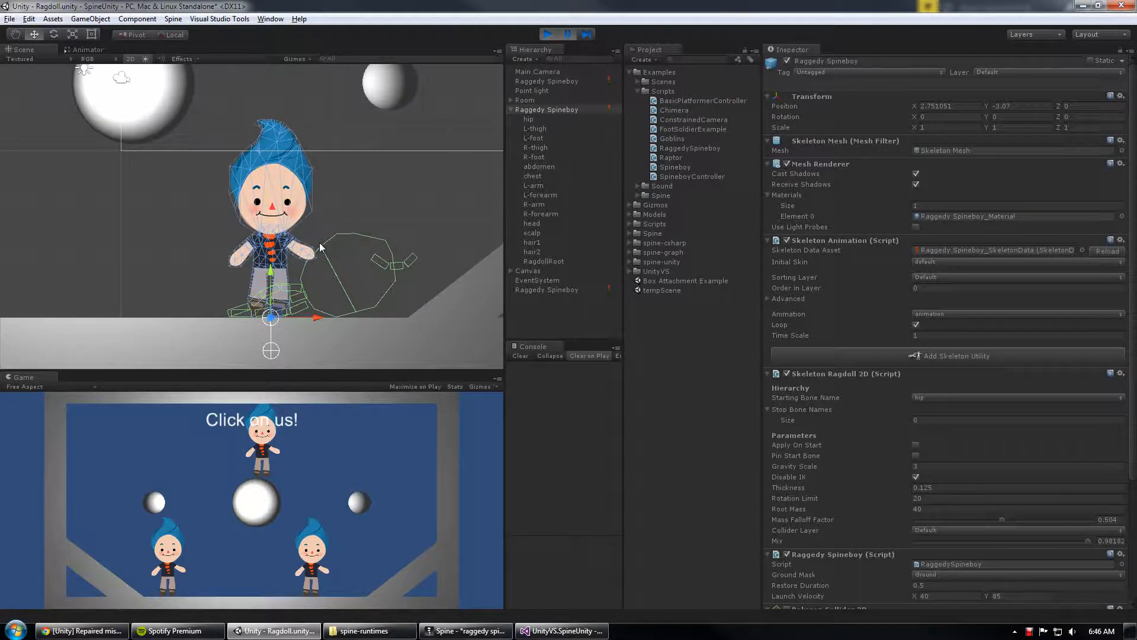
left_click(586, 32)
left_click(587, 32)
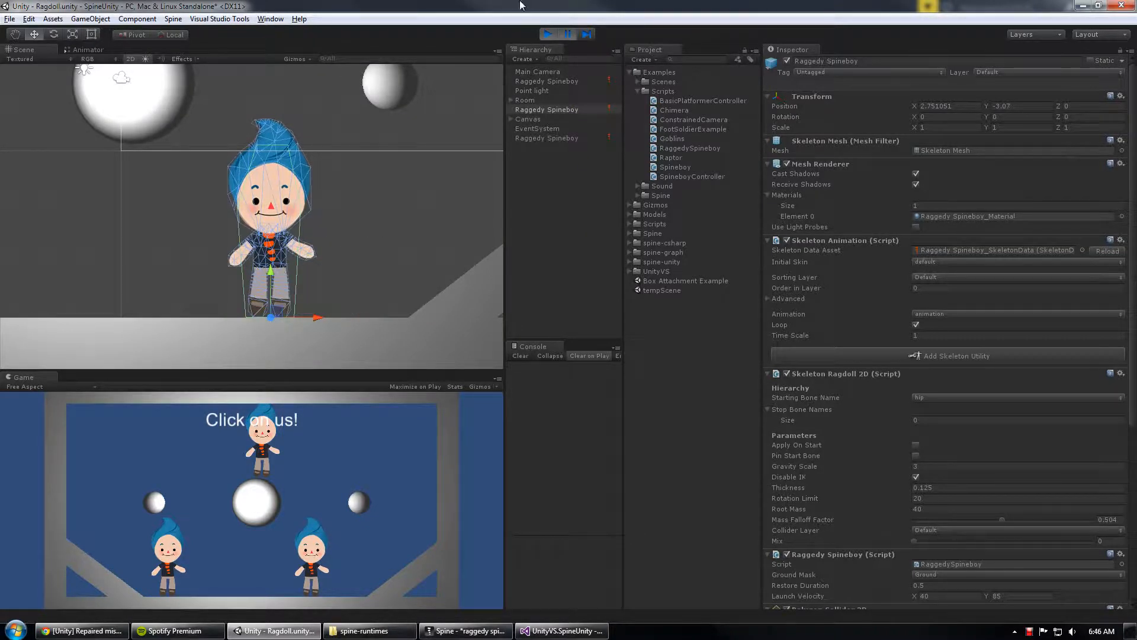
Step: Resume the paused game, widen the Scene view and launch all three Raggedy Spineboys in the Game view
left_click(568, 34)
scroll(296, 227, "down", 2)
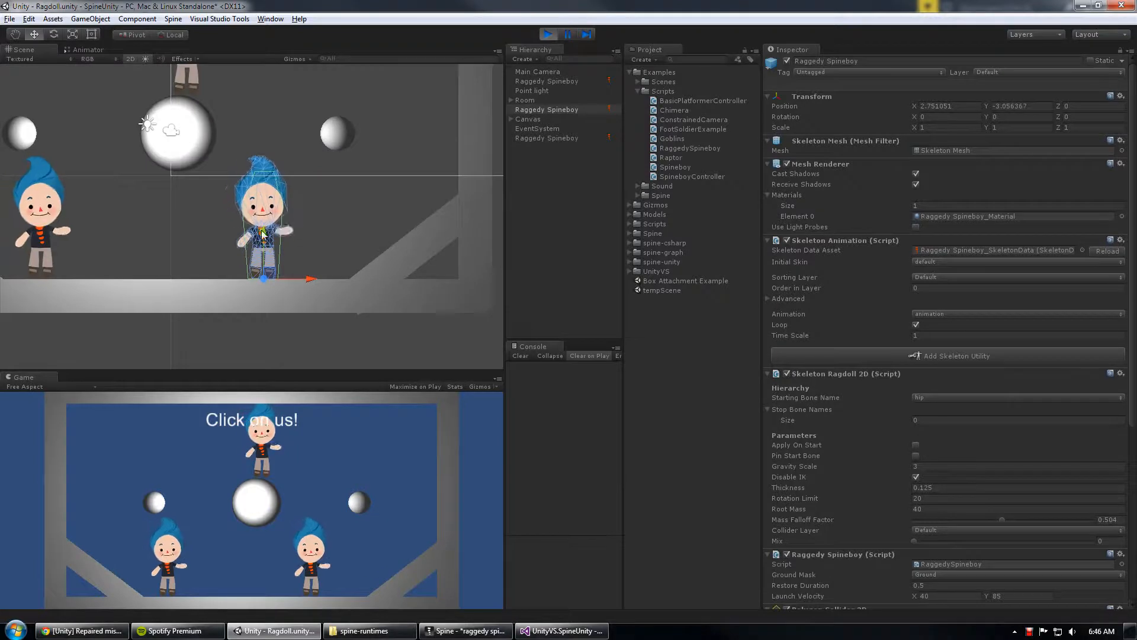
scroll(252, 244, "down", 1)
left_click(305, 554)
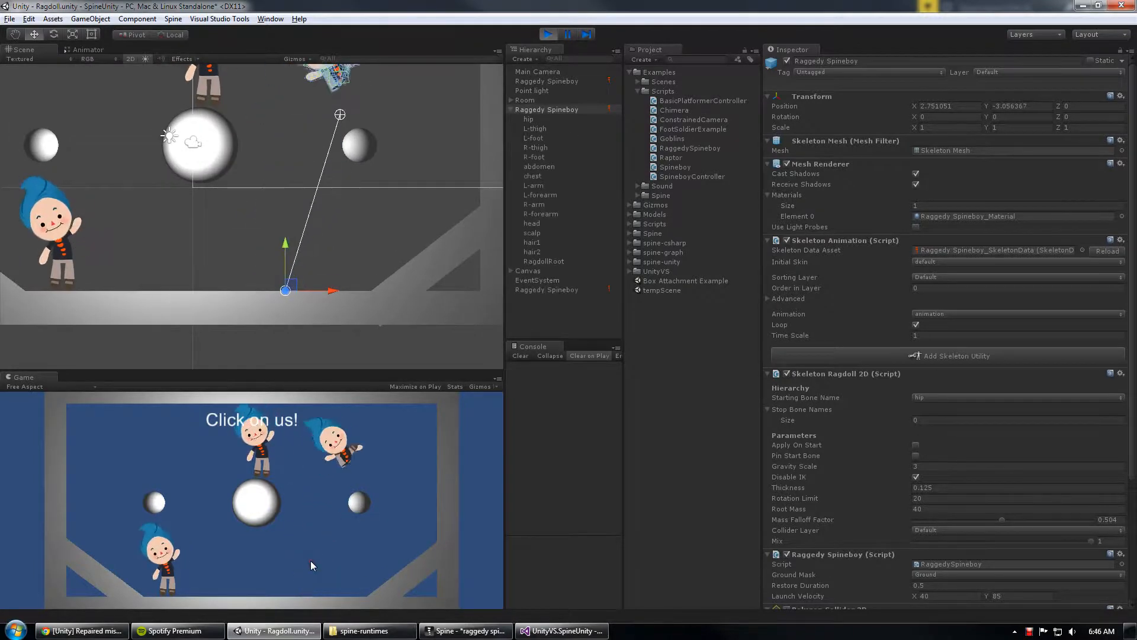
left_click(264, 456)
left_click(165, 557)
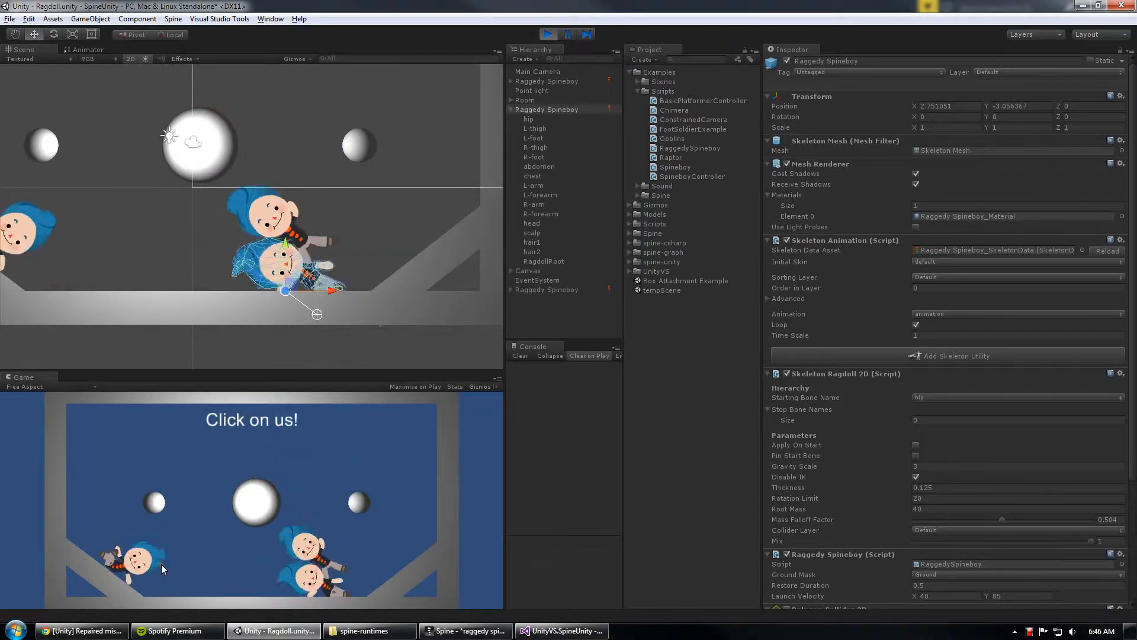